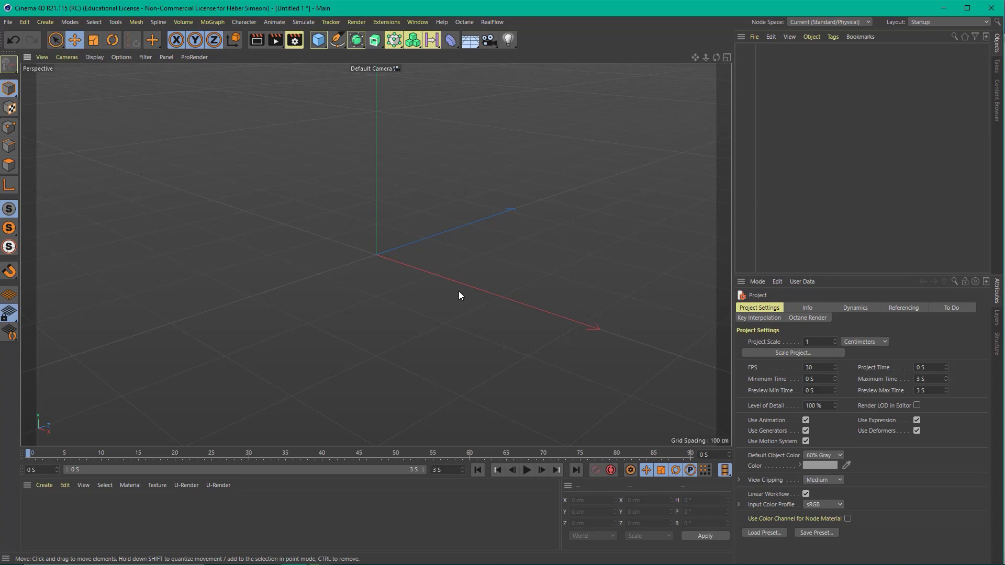
Step: Add a Sphere primitive at the scene origin
{"action": "left_click_drag", "start_coordinate": [429, 254], "coordinate": [406, 254], "text": "alt"}
{"action": "left_click_drag", "start_coordinate": [612, 271], "coordinate": [894, 62]}
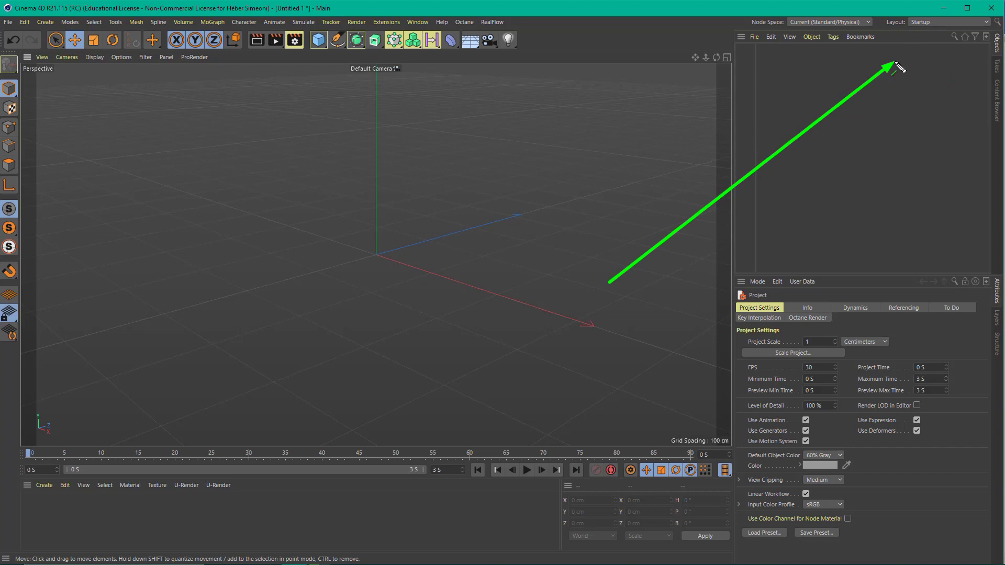
{"action": "left_click_drag", "start_coordinate": [896, 65], "coordinate": [397, 249]}
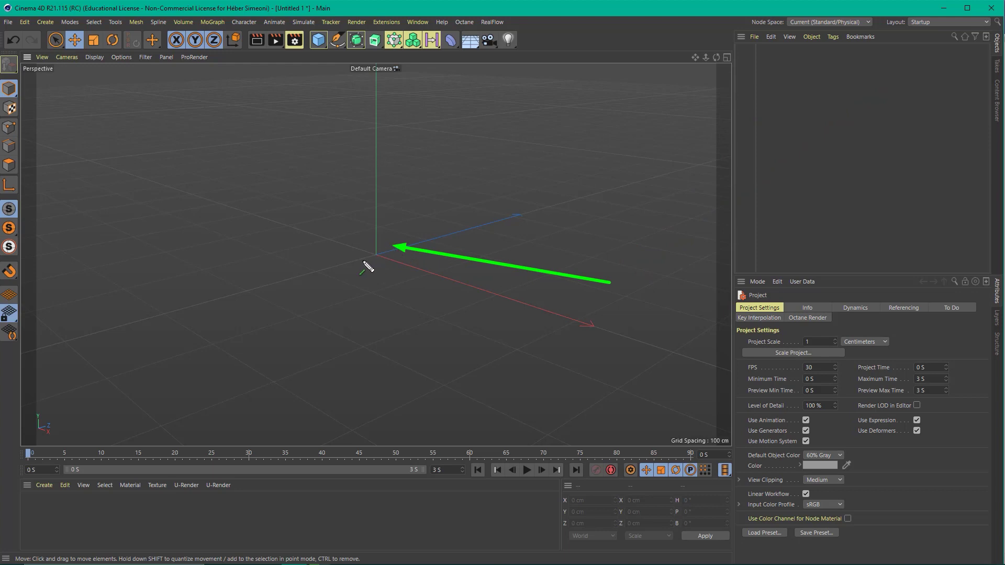
{"action": "left_click_drag", "start_coordinate": [334, 280], "coordinate": [324, 51]}
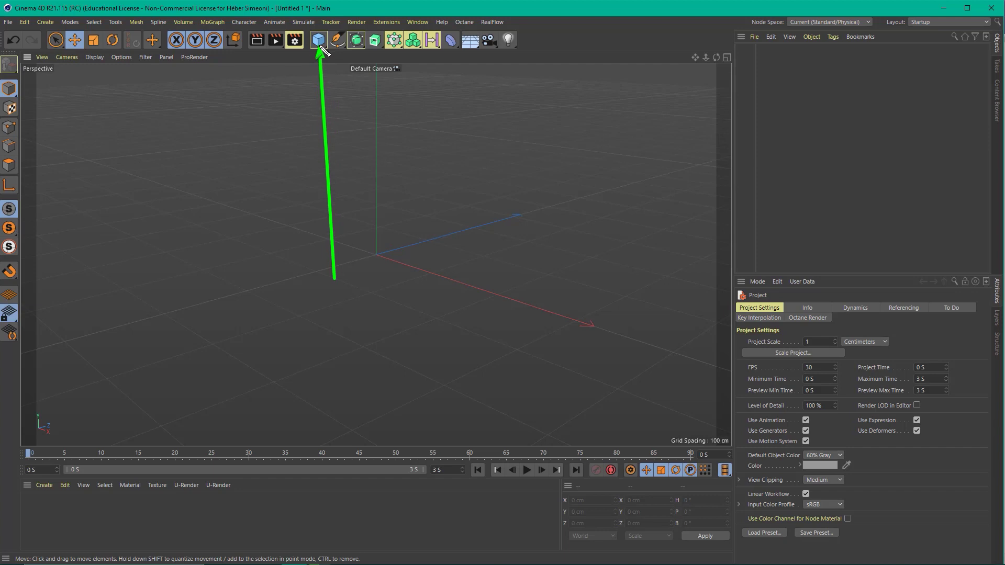
{"action": "left_click", "coordinate": [320, 46]}
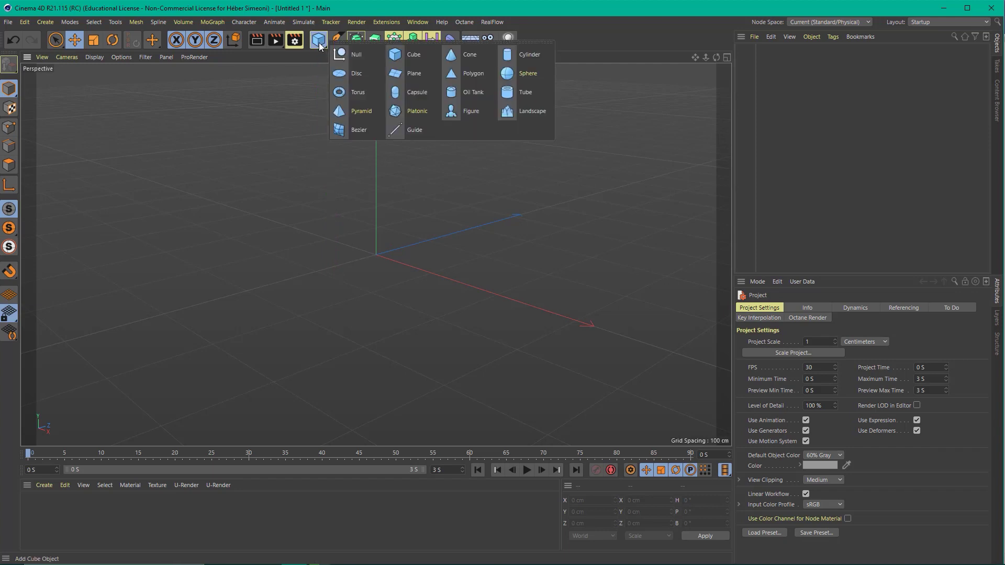
{"action": "left_click", "coordinate": [527, 74]}
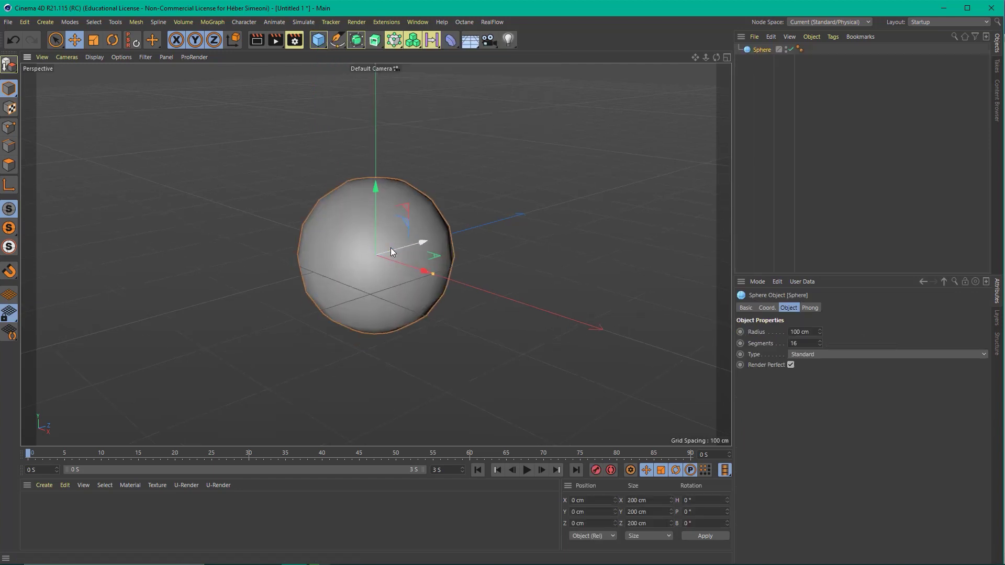
Step: Give the sphere a 30 cm radius and 64 segments
{"action": "mouse_move", "coordinate": [574, 83]}
{"action": "left_mouse_down"}
{"action": "mouse_move", "coordinate": [423, 205]}
{"action": "mouse_move", "coordinate": [370, 268]}
{"action": "mouse_move", "coordinate": [732, 89]}
{"action": "mouse_move", "coordinate": [754, 49]}
{"action": "mouse_move", "coordinate": [1000, 284]}
{"action": "mouse_move", "coordinate": [778, 292]}
{"action": "mouse_move", "coordinate": [786, 299]}
{"action": "left_mouse_up"}
{"action": "mouse_move", "coordinate": [861, 178]}
{"action": "left_mouse_down"}
{"action": "mouse_move", "coordinate": [772, 306]}
{"action": "mouse_move", "coordinate": [766, 338]}
{"action": "mouse_move", "coordinate": [812, 333]}
{"action": "left_mouse_up"}
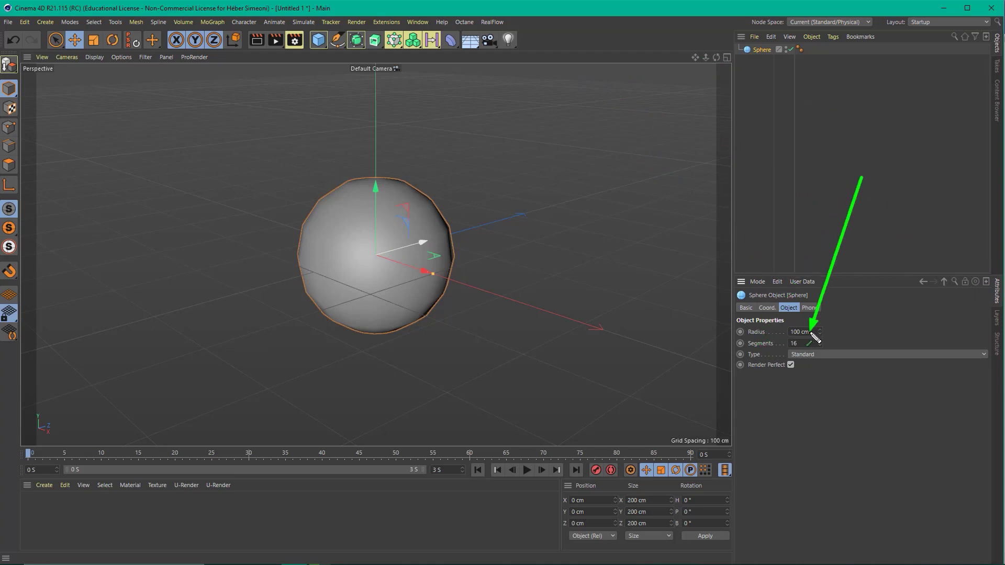
{"action": "left_click", "coordinate": [801, 332]}
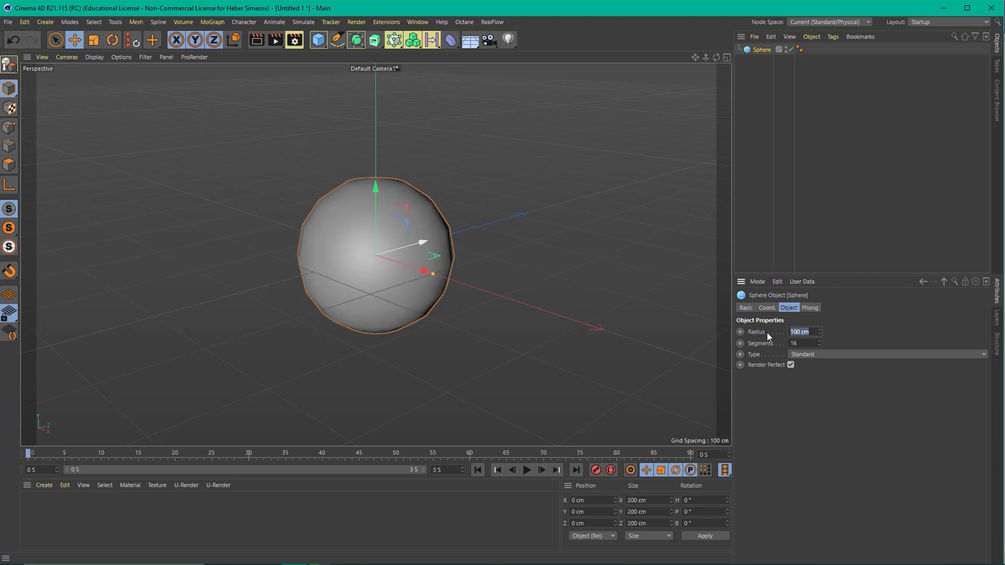
{"action": "type", "text": "30"}
{"action": "key", "text": "Return"}
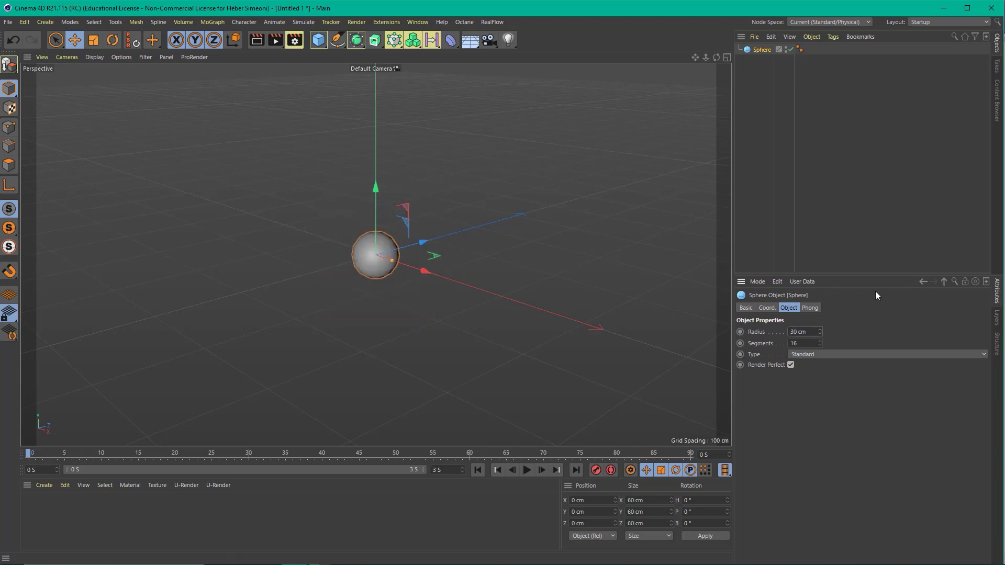
{"action": "scroll", "coordinate": [392, 230], "scroll_direction": "up", "scroll_amount": 5}
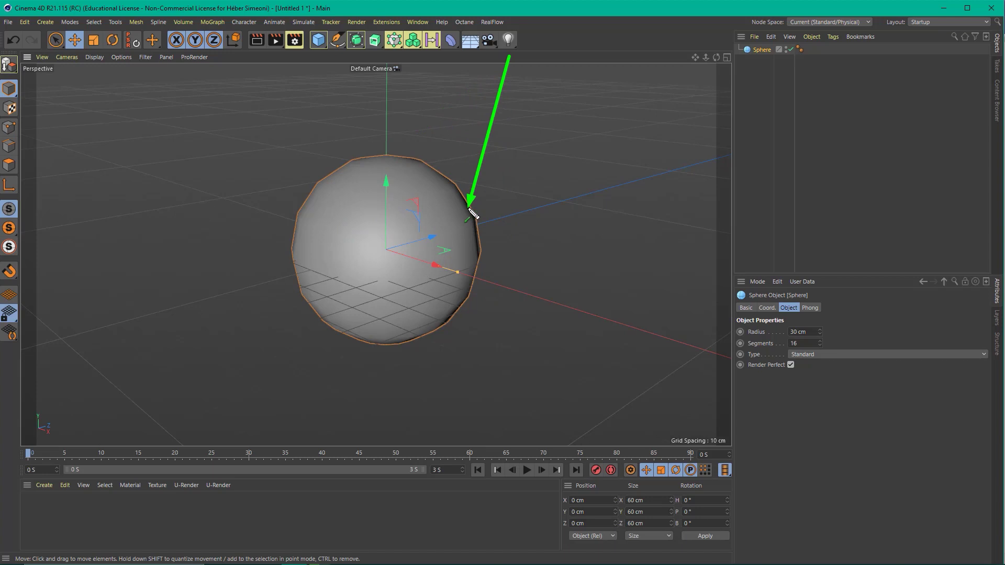
{"action": "left_click", "coordinate": [801, 343]}
{"action": "type", "text": "64"}
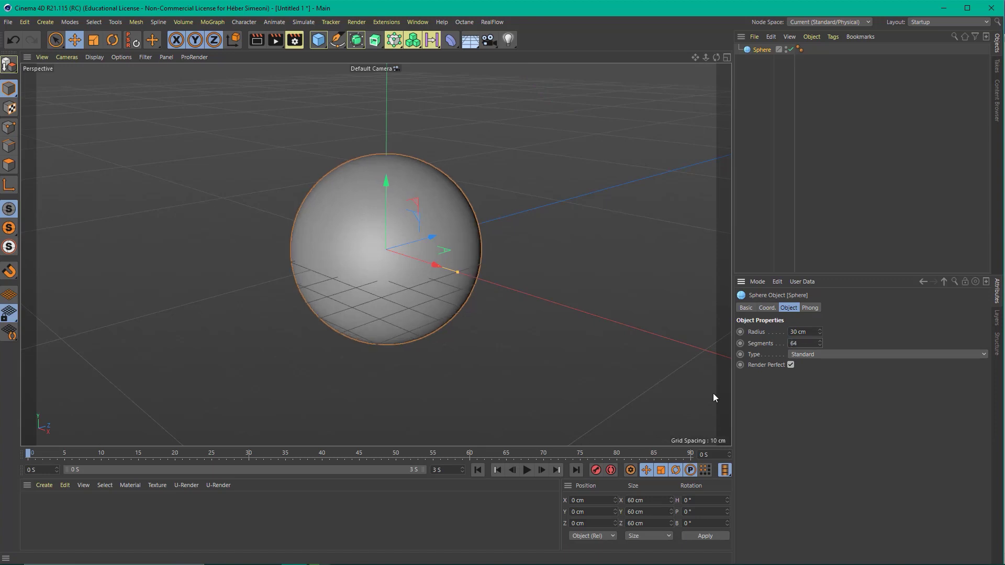
{"action": "scroll", "coordinate": [495, 194], "scroll_direction": "down", "scroll_amount": 2}
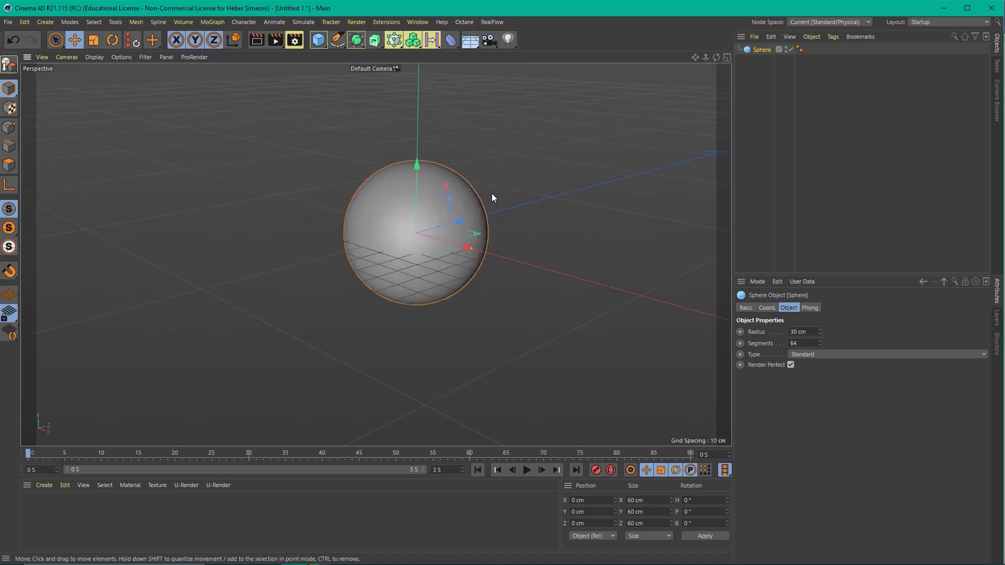
{"action": "scroll", "coordinate": [483, 199], "scroll_direction": "down", "scroll_amount": 3}
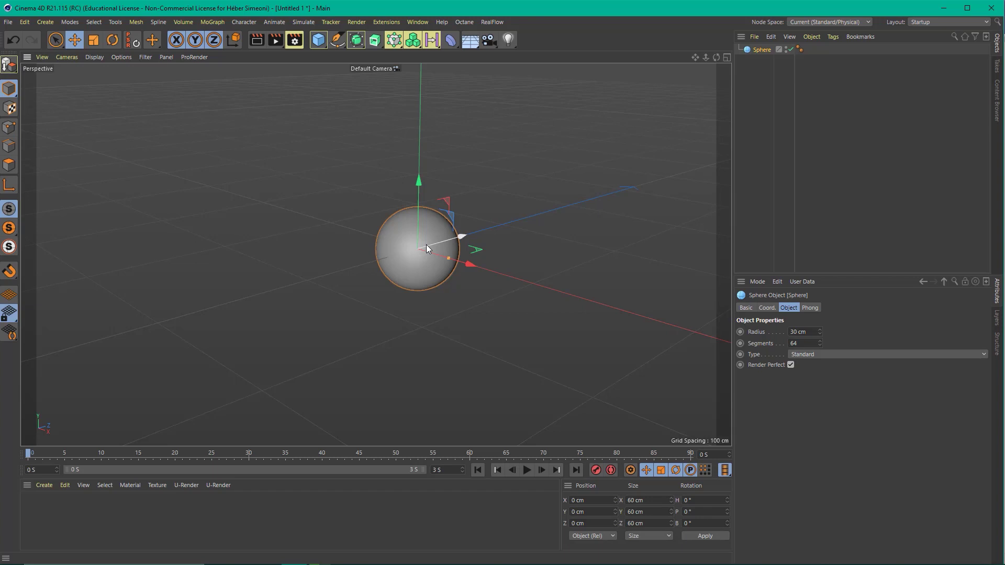
{"action": "left_click_drag", "start_coordinate": [542, 95], "coordinate": [448, 230]}
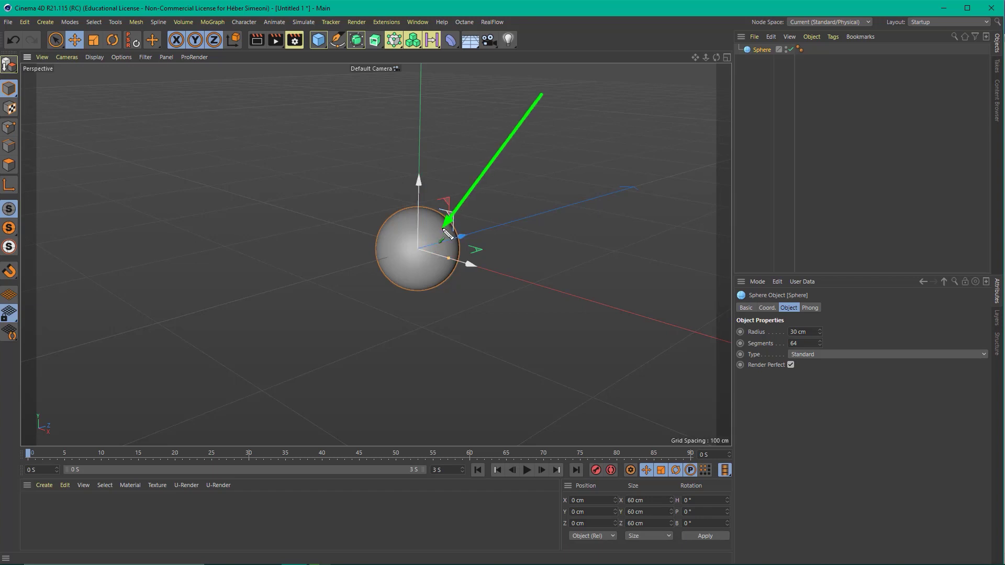
{"action": "left_click_drag", "start_coordinate": [204, 266], "coordinate": [320, 49]}
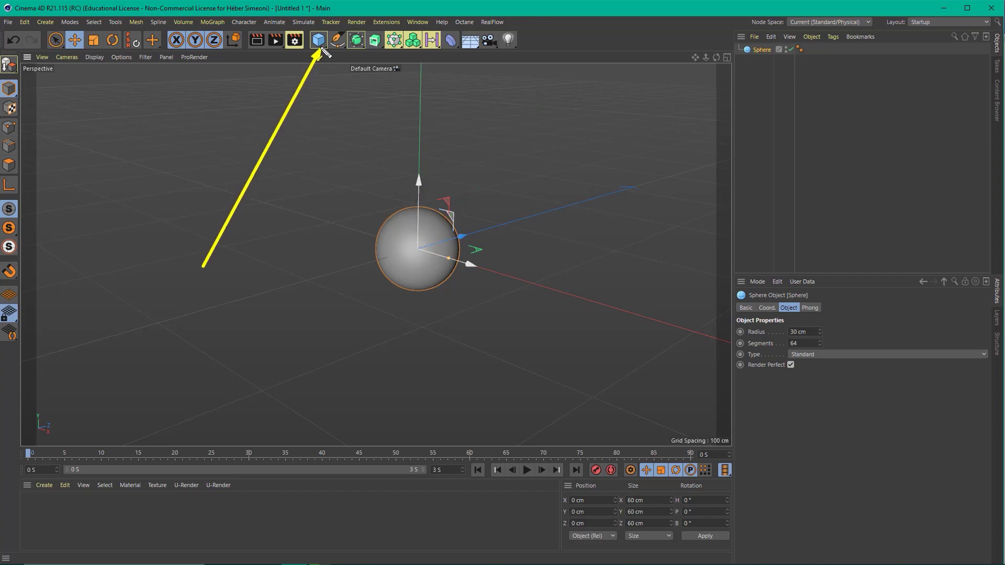
Step: Add a Cube primitive to the scene
{"action": "left_click", "coordinate": [321, 50]}
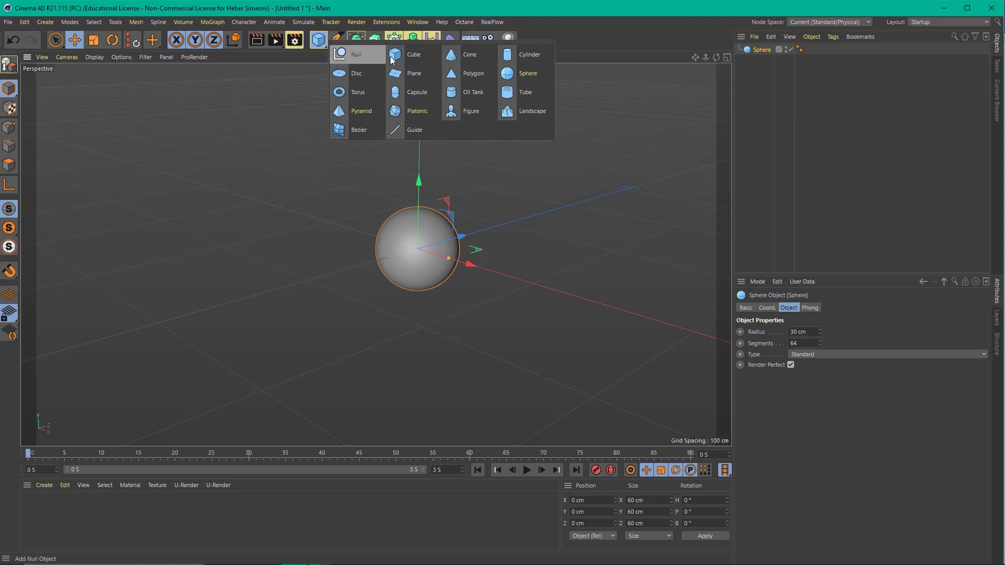
{"action": "left_click", "coordinate": [411, 55]}
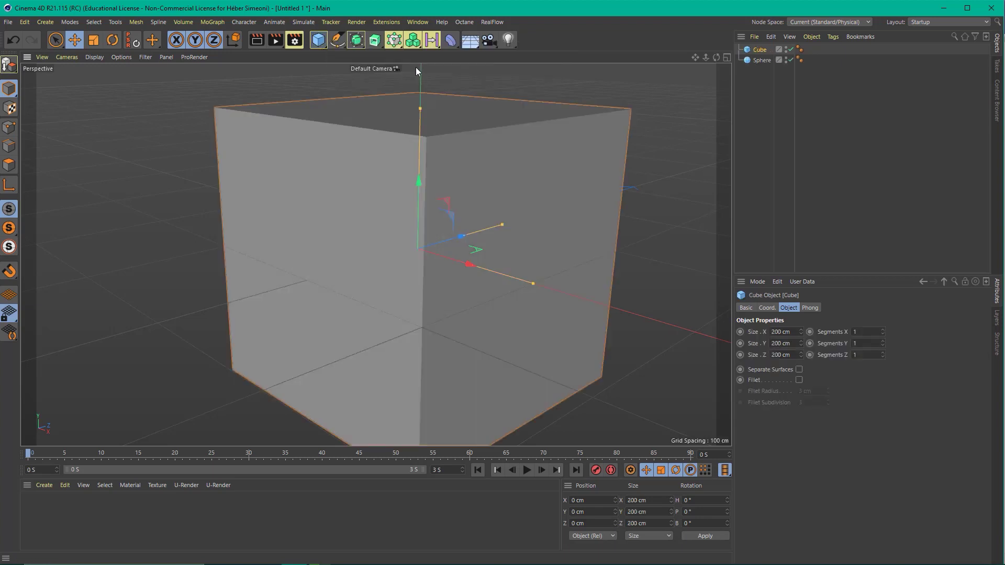
{"action": "scroll", "coordinate": [433, 271], "scroll_direction": "down", "scroll_amount": 3}
{"action": "scroll", "coordinate": [476, 215], "scroll_direction": "down", "scroll_amount": 2}
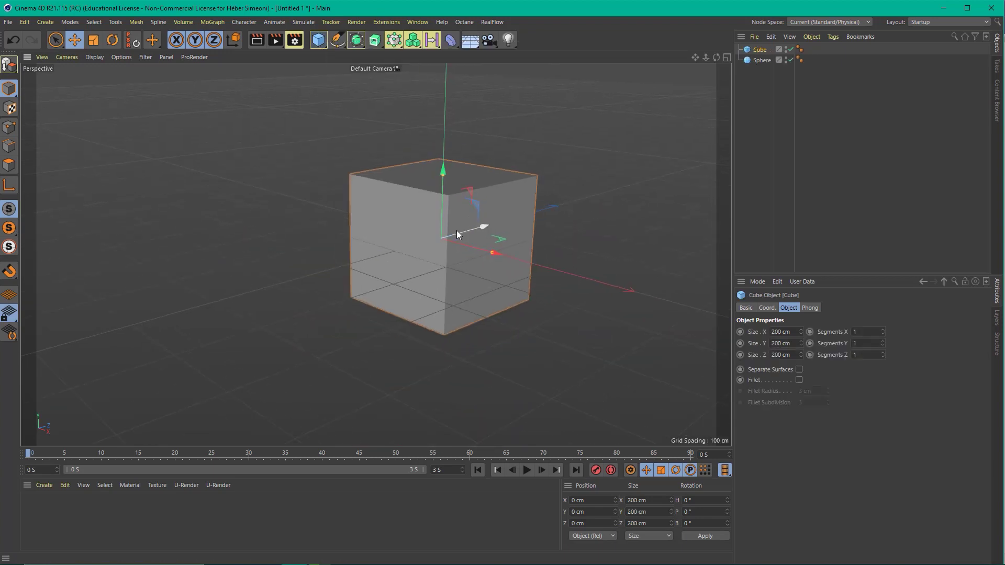
{"action": "left_click_drag", "start_coordinate": [974, 300], "coordinate": [754, 338]}
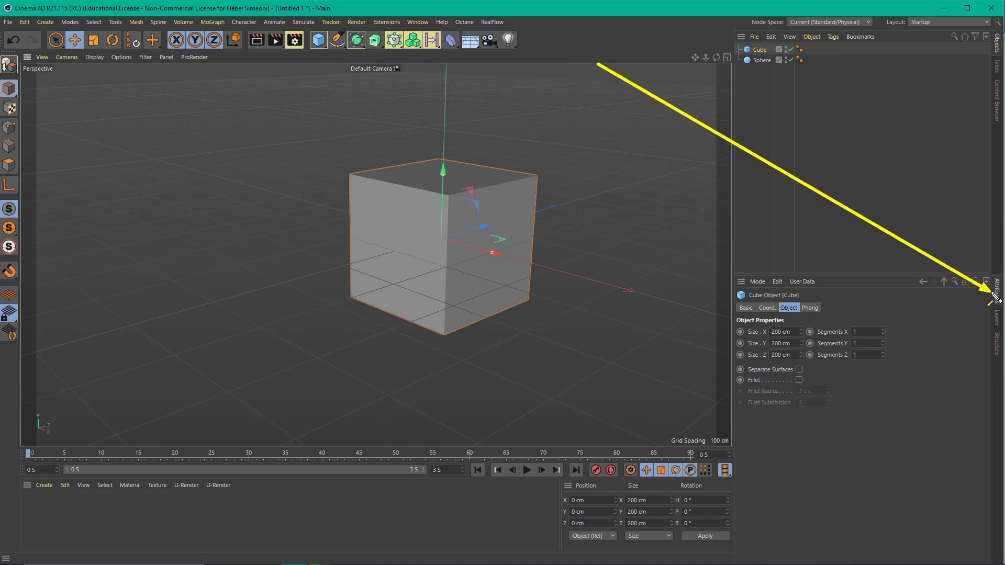
Step: Set the cube's Size X, Y and Z to 50 cm each
{"action": "left_click", "coordinate": [780, 332]}
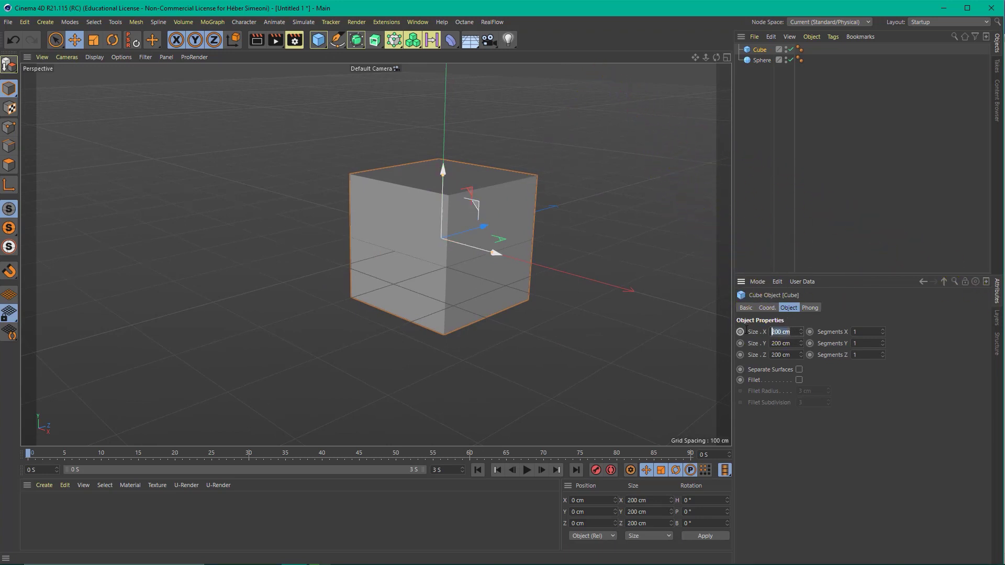
{"action": "type", "text": "50"}
{"action": "key", "text": "Tab"}
{"action": "type", "text": "50"}
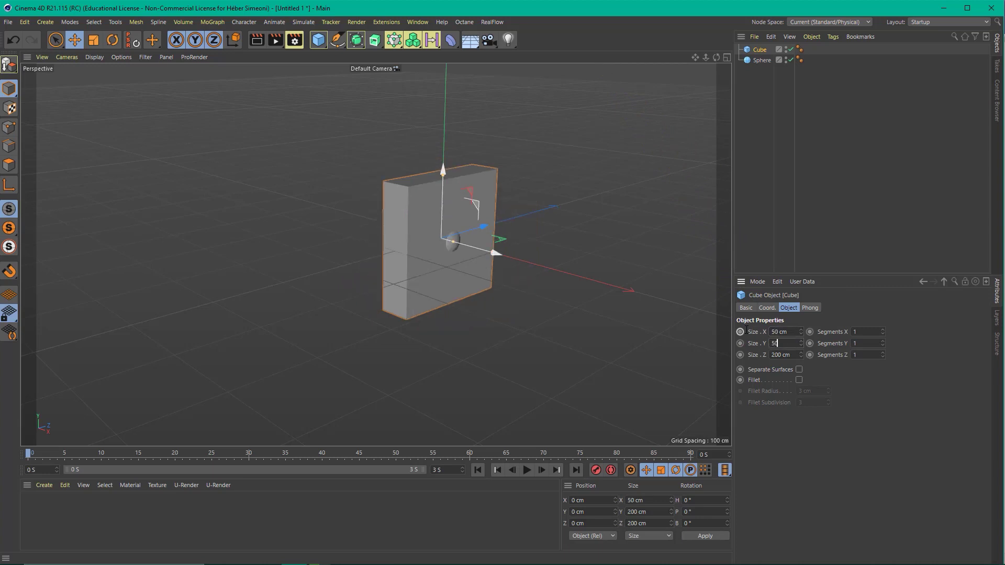
{"action": "key", "text": "Tab"}
{"action": "type", "text": "50"}
{"action": "key", "text": "Return"}
{"action": "scroll", "coordinate": [381, 258], "scroll_direction": "up", "scroll_amount": 3}
{"action": "scroll", "coordinate": [467, 208], "scroll_direction": "up", "scroll_amount": 2}
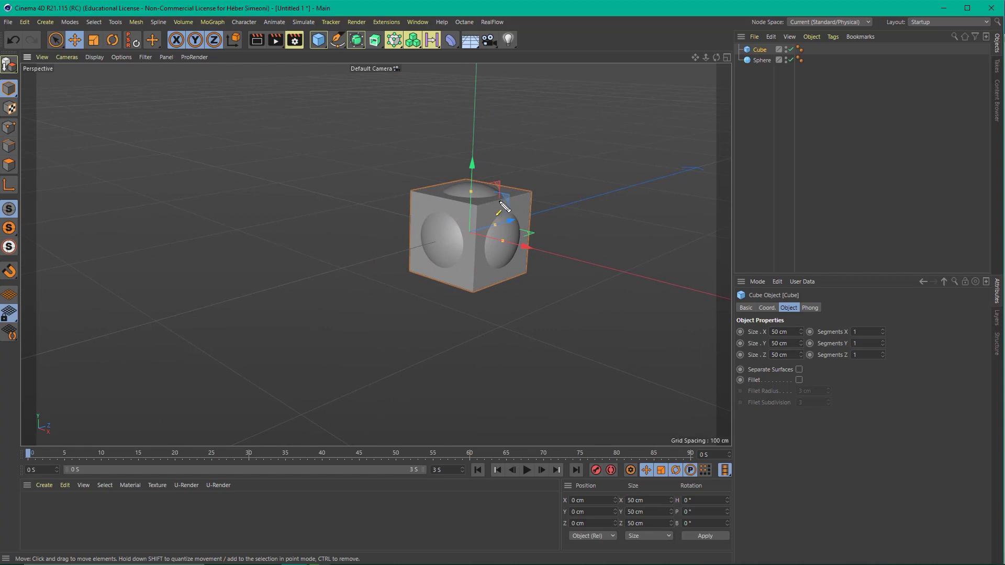
{"action": "left_click_drag", "start_coordinate": [296, 233], "coordinate": [324, 47]}
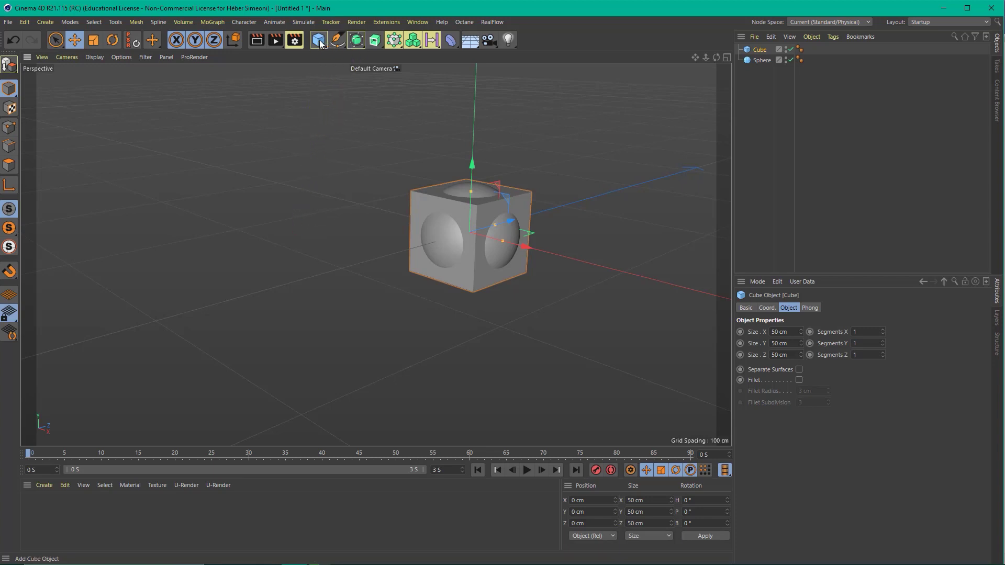
Step: Add a Cone with a 30 cm bottom radius and 50 cm height
{"action": "left_click", "coordinate": [320, 43]}
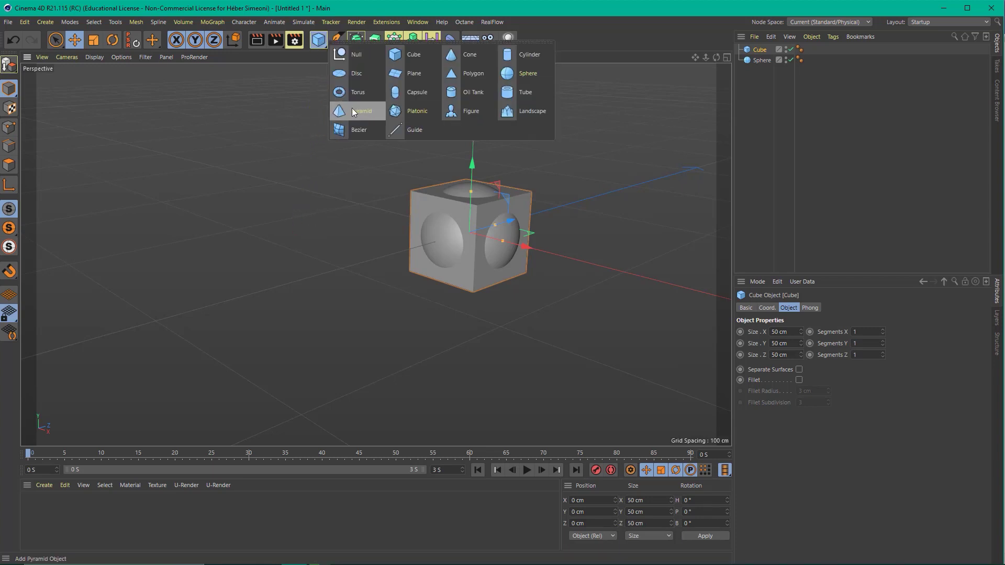
{"action": "left_click", "coordinate": [470, 55]}
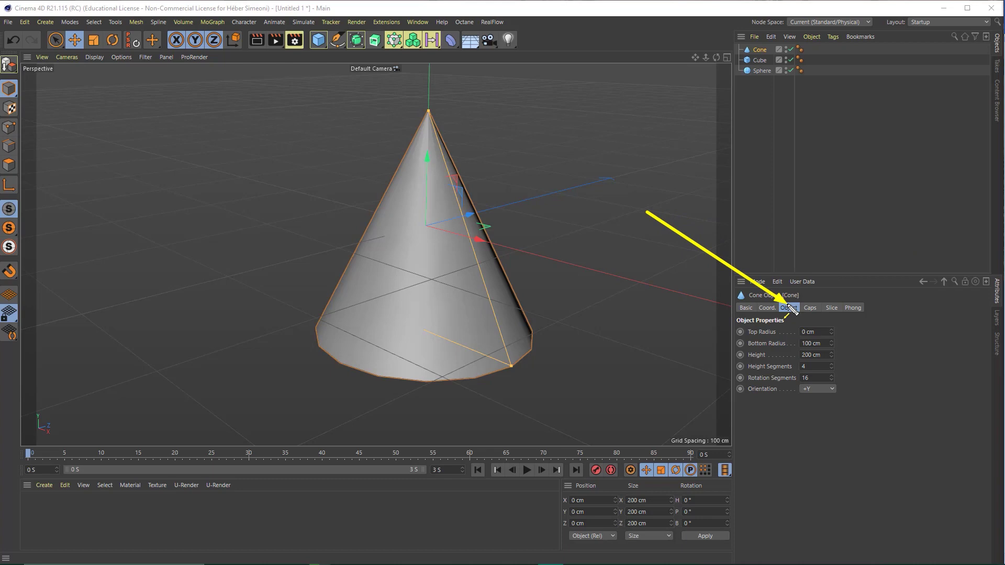
{"action": "left_click", "coordinate": [768, 344]}
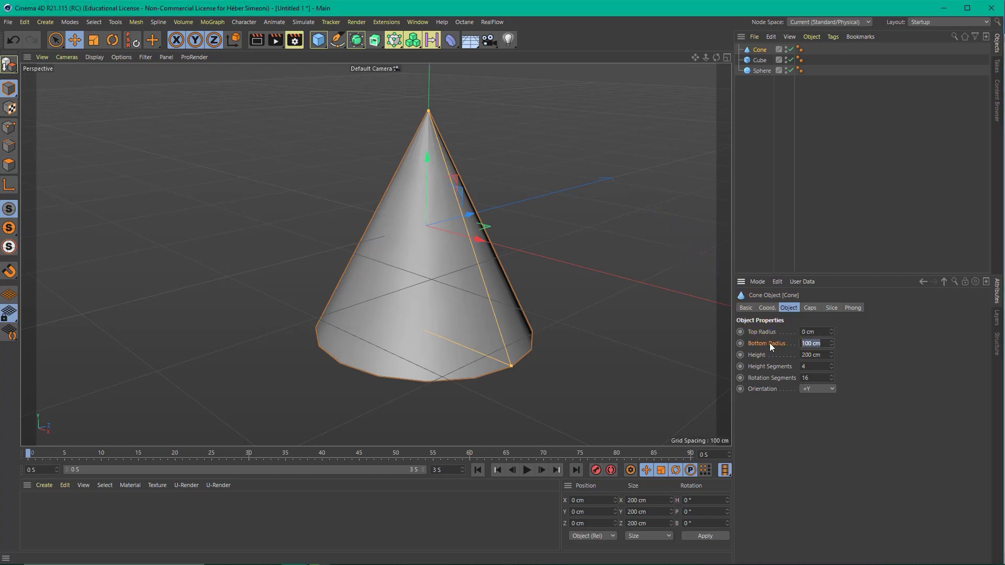
{"action": "type", "text": "30"}
{"action": "key", "text": "Tab"}
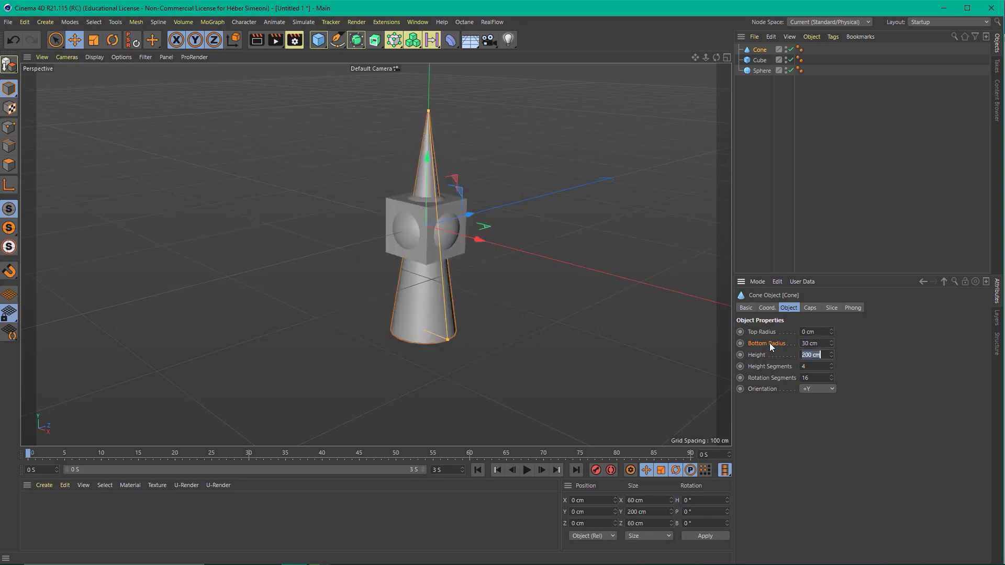
{"action": "type", "text": "50"}
{"action": "key", "text": "Return"}
{"action": "mouse_move", "coordinate": [451, 271]}
{"action": "left_mouse_down", "text": "alt"}
{"action": "mouse_move", "coordinate": [430, 284]}
{"action": "mouse_move", "coordinate": [504, 218]}
{"action": "mouse_move", "coordinate": [451, 270]}
{"action": "left_mouse_up", "text": "alt"}
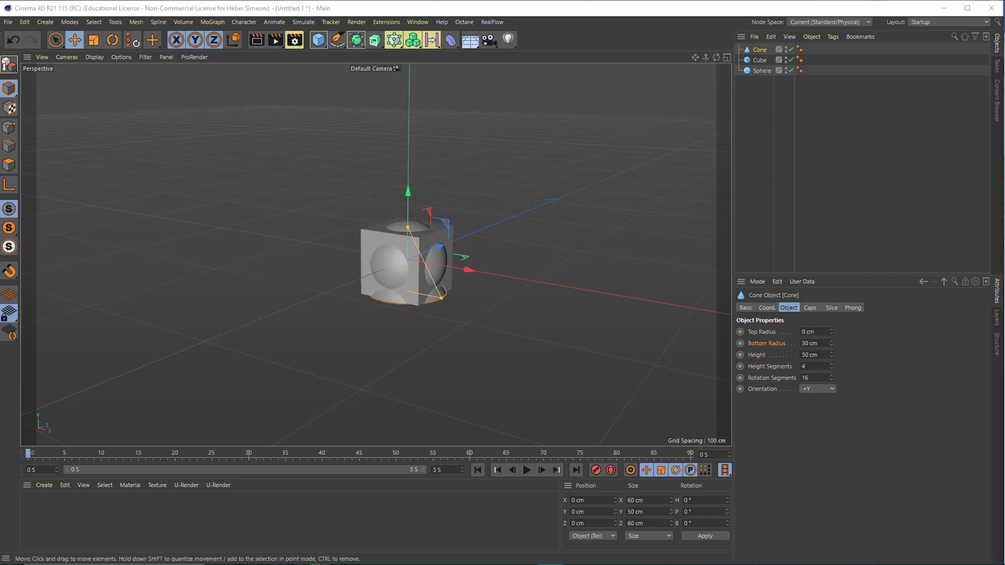
{"action": "left_click", "coordinate": [592, 197]}
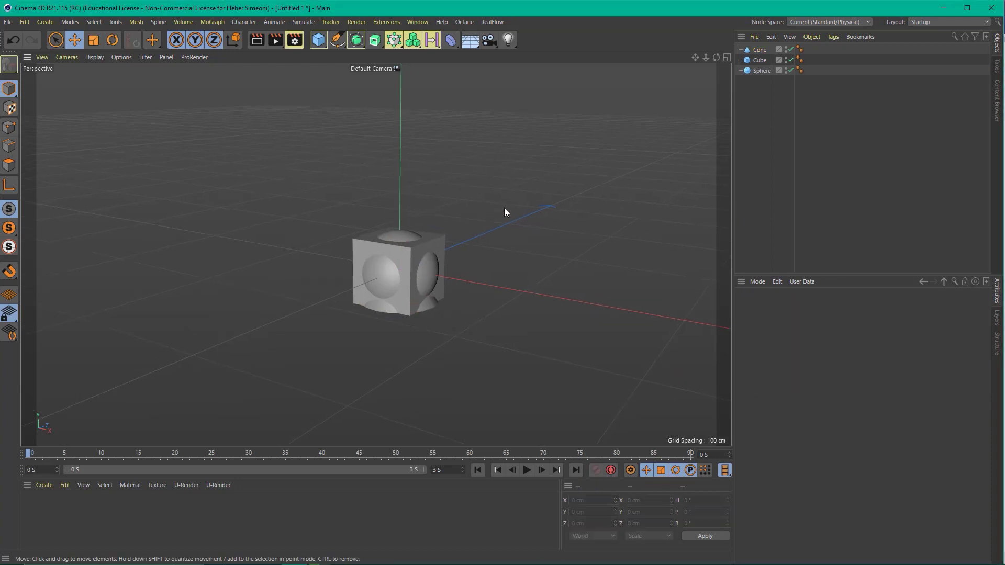
{"action": "scroll", "coordinate": [404, 264], "scroll_direction": "down", "scroll_amount": 2}
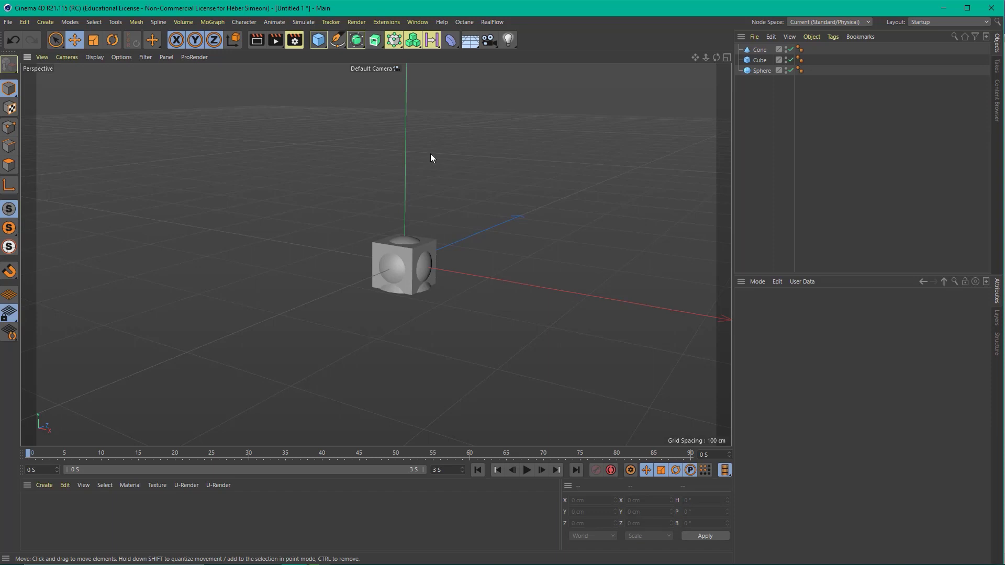
{"action": "left_click_drag", "start_coordinate": [310, 333], "coordinate": [393, 49]}
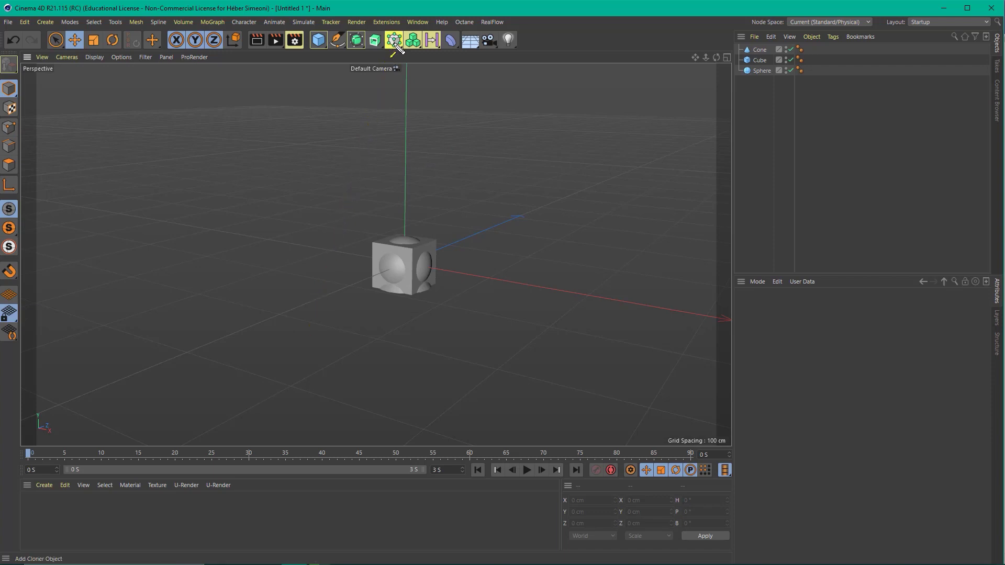
Step: Add a Cloner, put the Cone, Cube and Sphere under it, and select it
{"action": "left_click", "coordinate": [394, 41]}
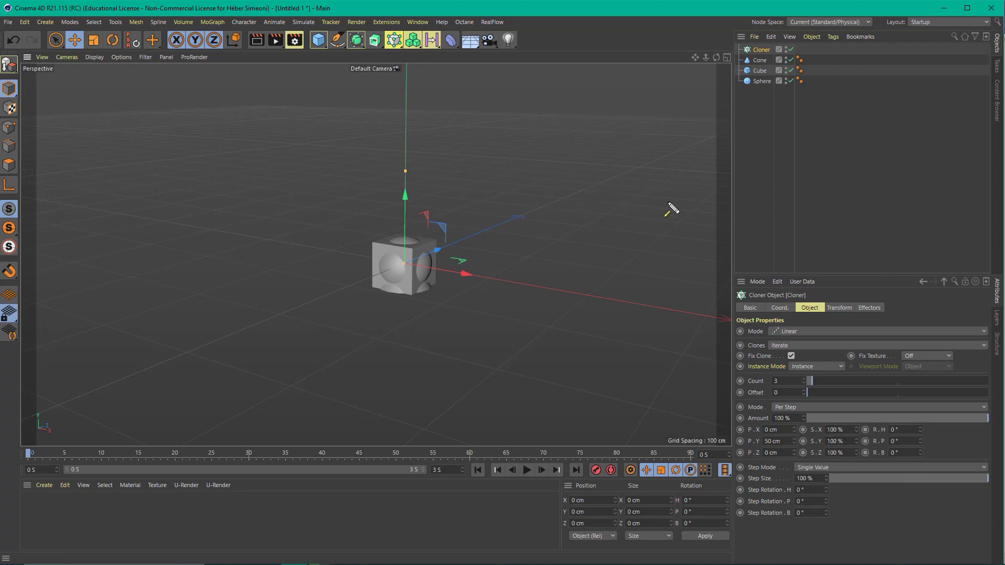
{"action": "mouse_move", "coordinate": [690, 274]}
{"action": "left_mouse_down"}
{"action": "mouse_move", "coordinate": [997, 49]}
{"action": "mouse_move", "coordinate": [763, 51]}
{"action": "mouse_move", "coordinate": [762, 105]}
{"action": "mouse_move", "coordinate": [745, 59]}
{"action": "mouse_move", "coordinate": [766, 56]}
{"action": "mouse_move", "coordinate": [761, 49]}
{"action": "left_mouse_up"}
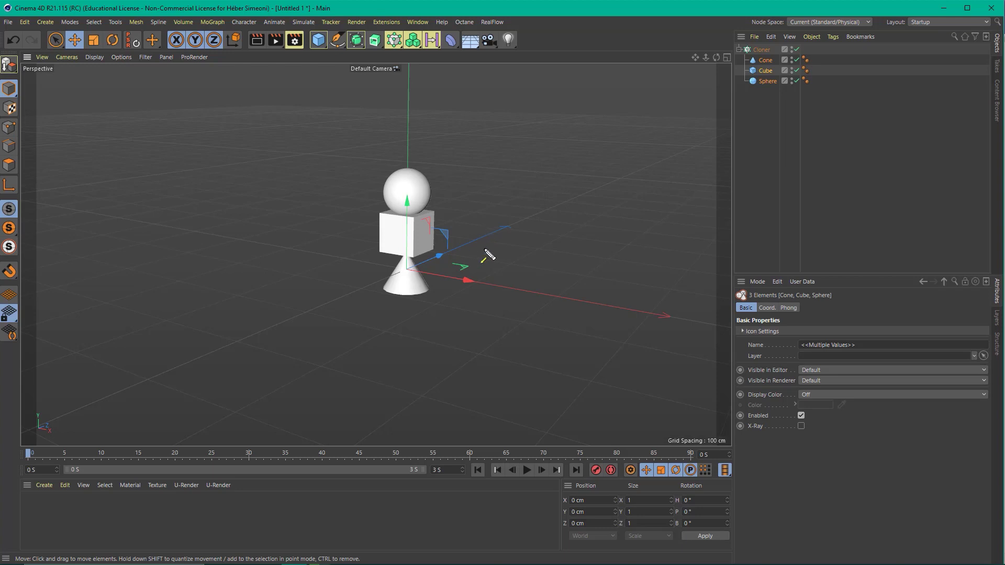
{"action": "left_click", "coordinate": [759, 50]}
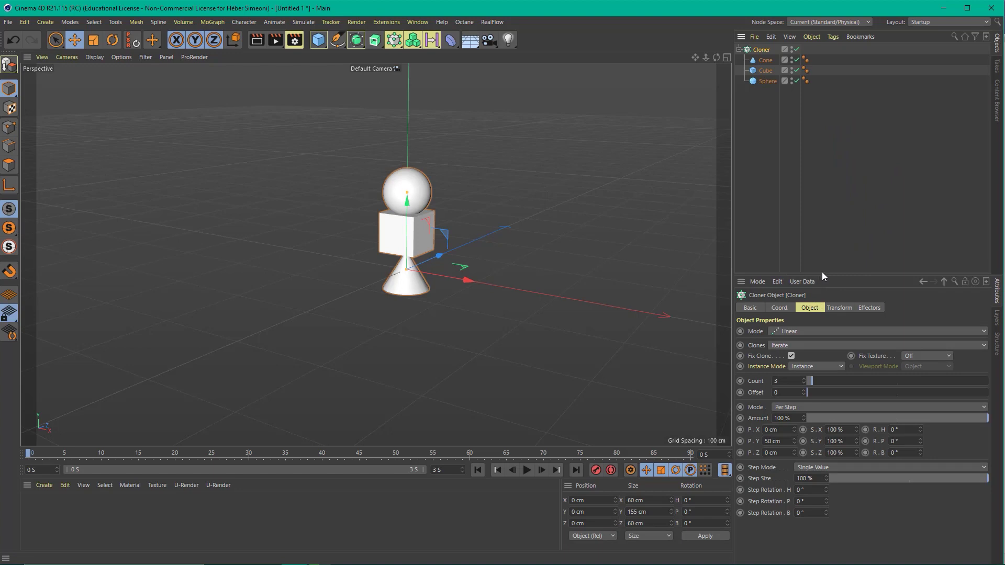
Step: Switch the Cloner's Mode to Grid Array, giving a 3 × 1 × 3 grid at 200 cm spacing
{"action": "left_click_drag", "start_coordinate": [822, 276], "coordinate": [822, 198]}
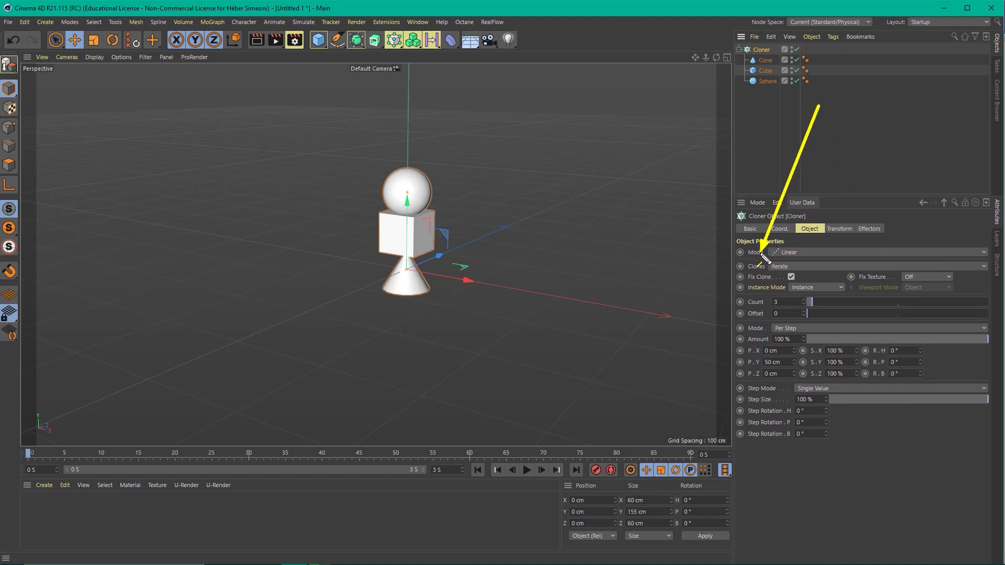
{"action": "left_click", "coordinate": [781, 254]}
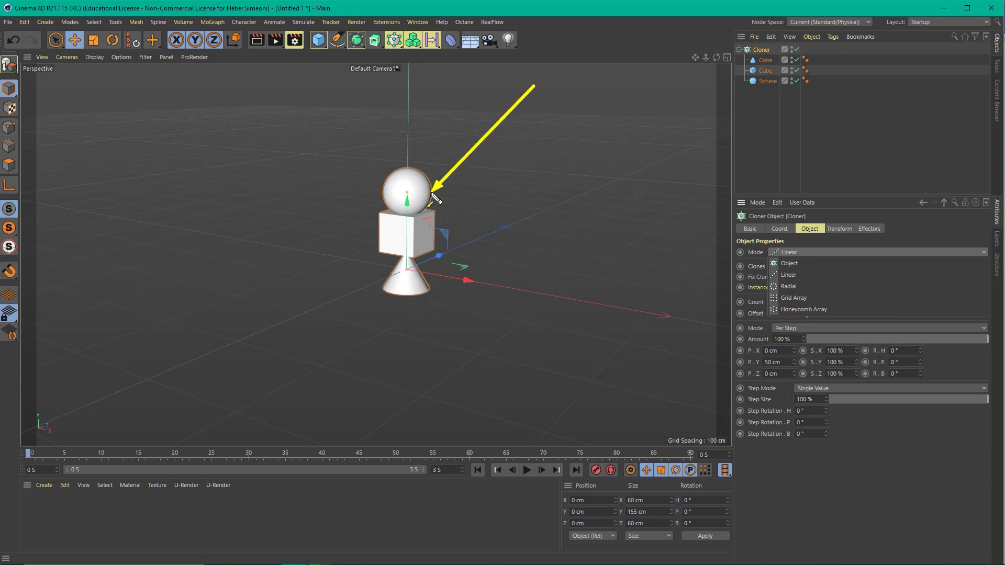
{"action": "left_click", "coordinate": [787, 254]}
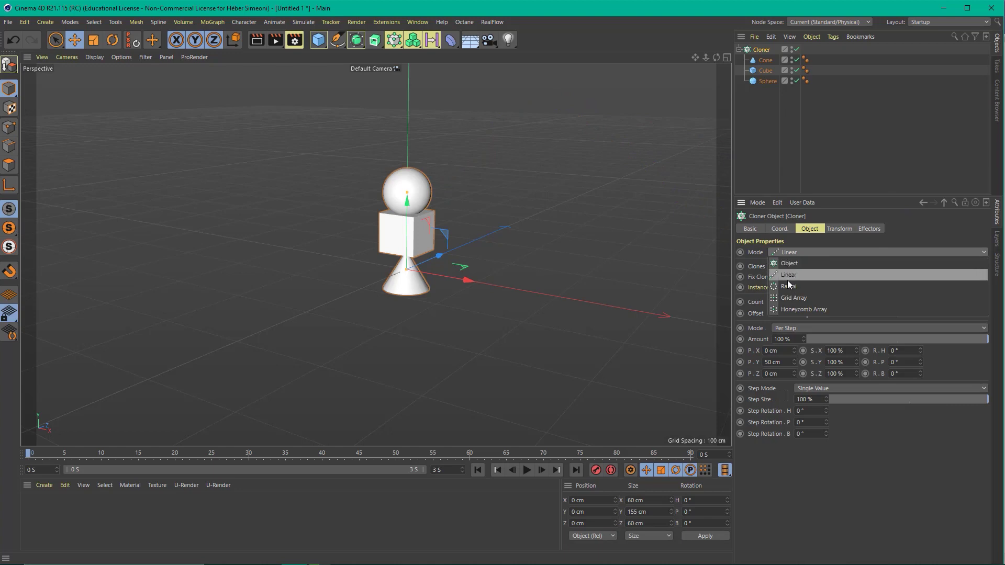
{"action": "left_click", "coordinate": [793, 298]}
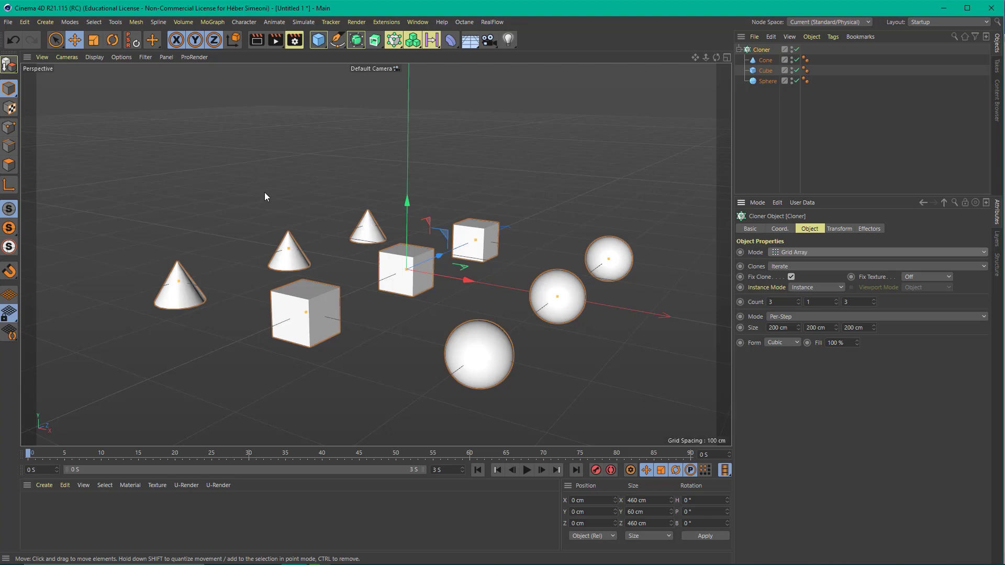
{"action": "left_click_drag", "start_coordinate": [126, 127], "coordinate": [406, 206]}
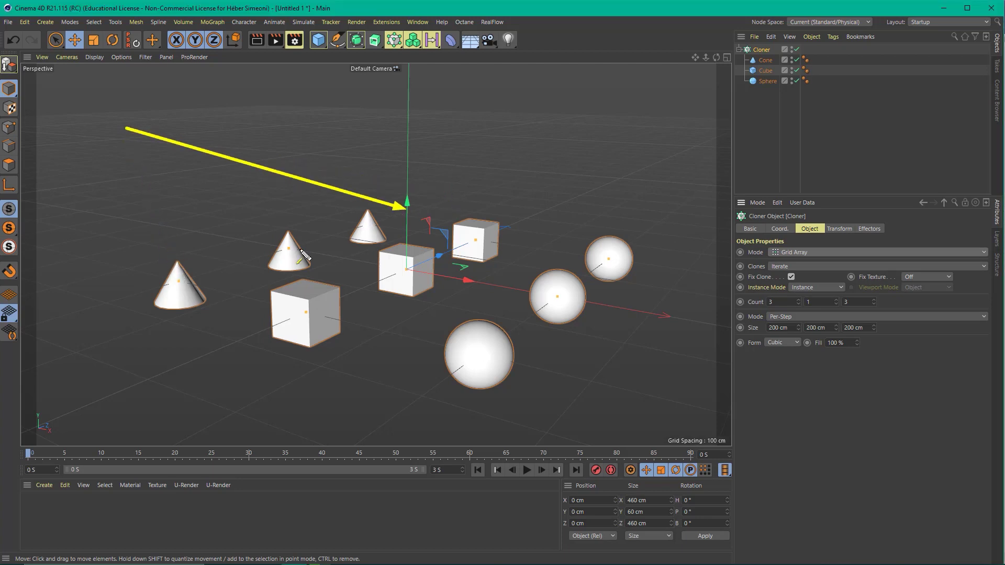
{"action": "mouse_move", "coordinate": [125, 127]}
{"action": "left_mouse_down"}
{"action": "mouse_move", "coordinate": [635, 239]}
{"action": "mouse_move", "coordinate": [455, 191]}
{"action": "left_mouse_up"}
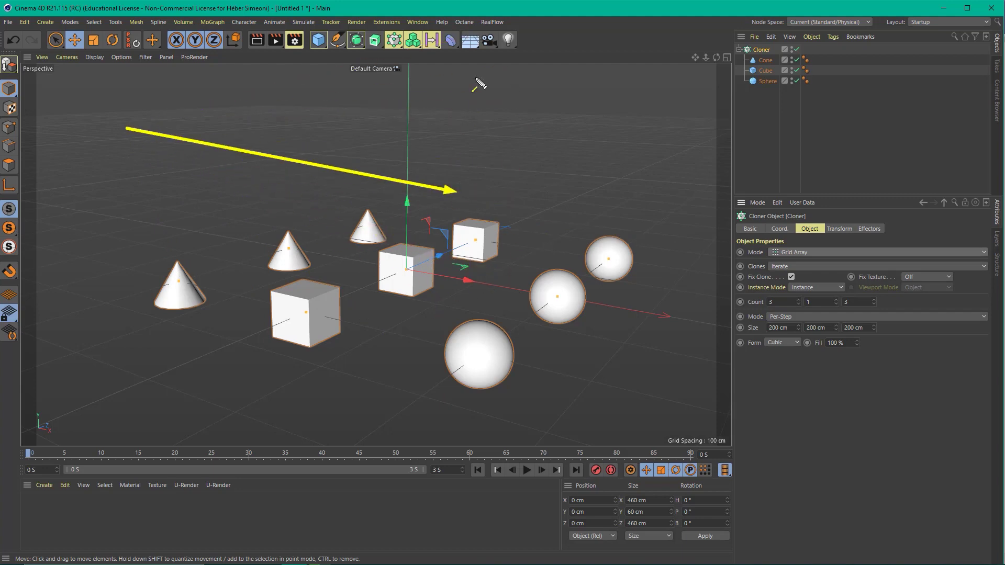
{"action": "left_click_drag", "start_coordinate": [480, 84], "coordinate": [794, 256]}
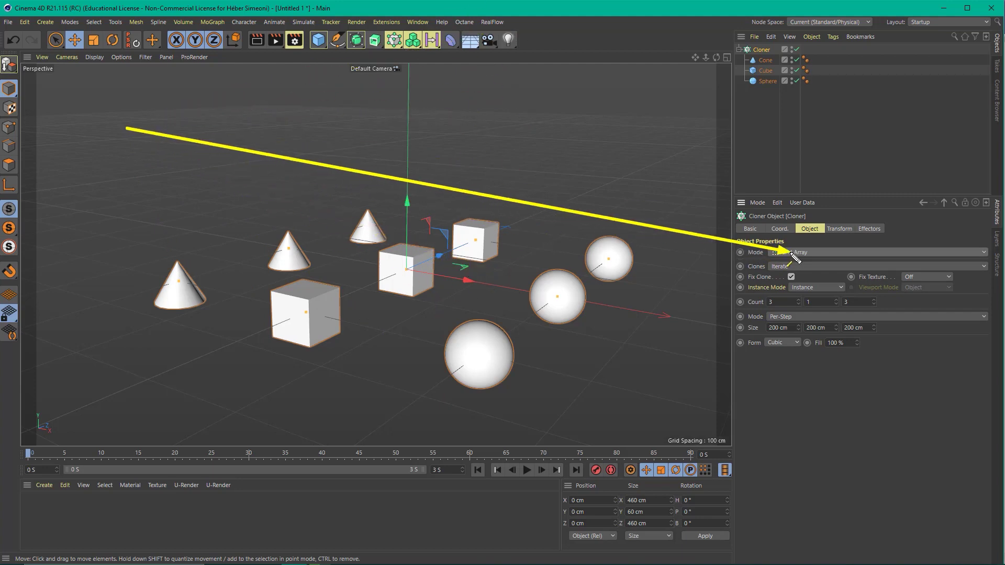
{"action": "left_click", "coordinate": [787, 301]}
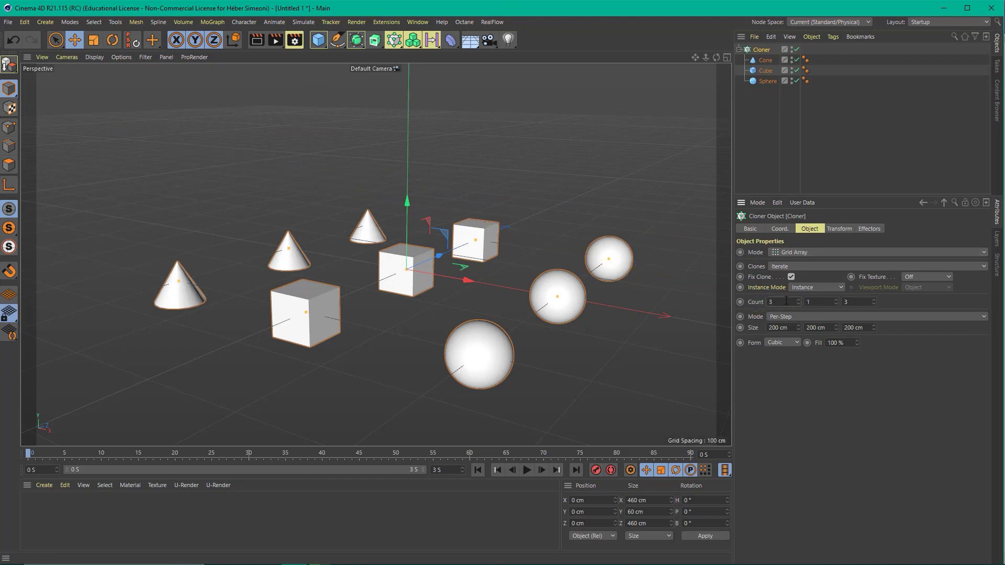
{"action": "left_click_drag", "start_coordinate": [602, 80], "coordinate": [327, 250]}
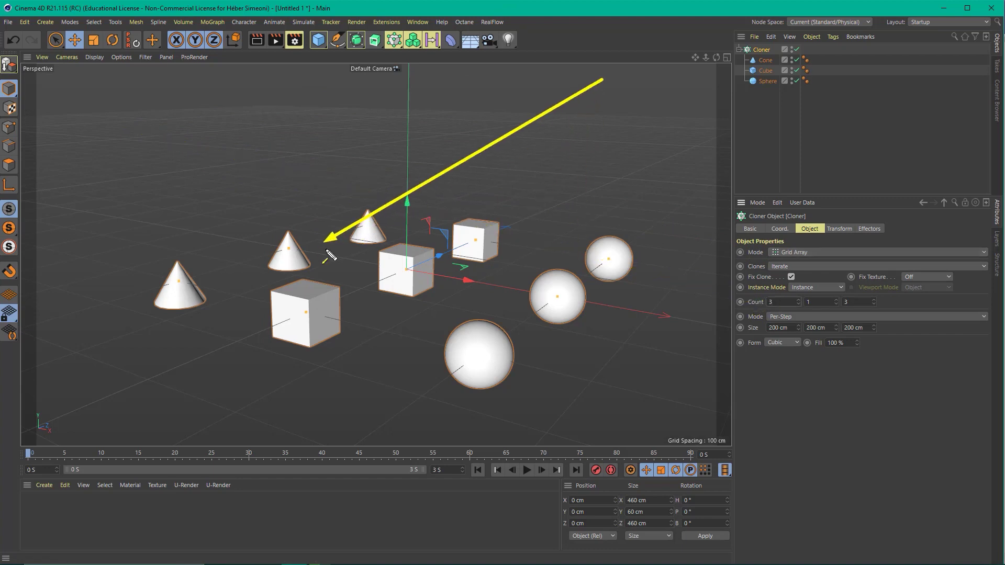
{"action": "left_click_drag", "start_coordinate": [330, 255], "coordinate": [642, 241]}
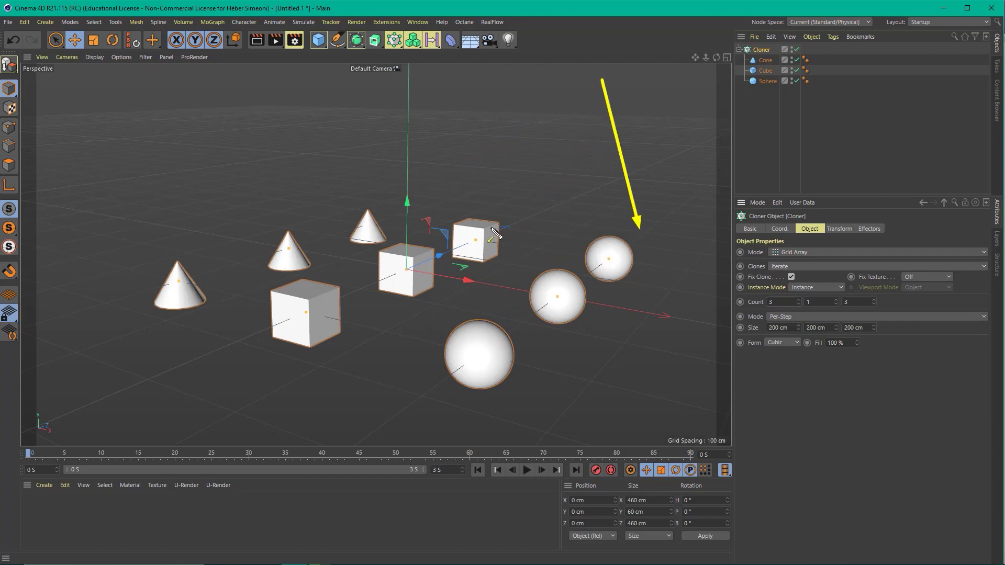
{"action": "left_click_drag", "start_coordinate": [496, 234], "coordinate": [603, 259]}
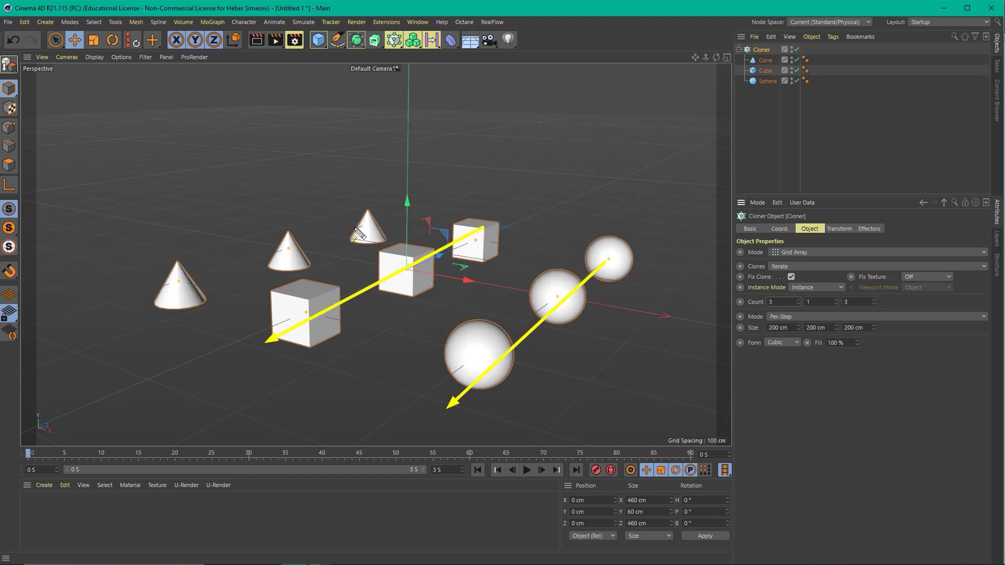
{"action": "mouse_move", "coordinate": [356, 226]}
{"action": "left_mouse_down"}
{"action": "mouse_move", "coordinate": [124, 294]}
{"action": "mouse_move", "coordinate": [461, 374]}
{"action": "left_mouse_up"}
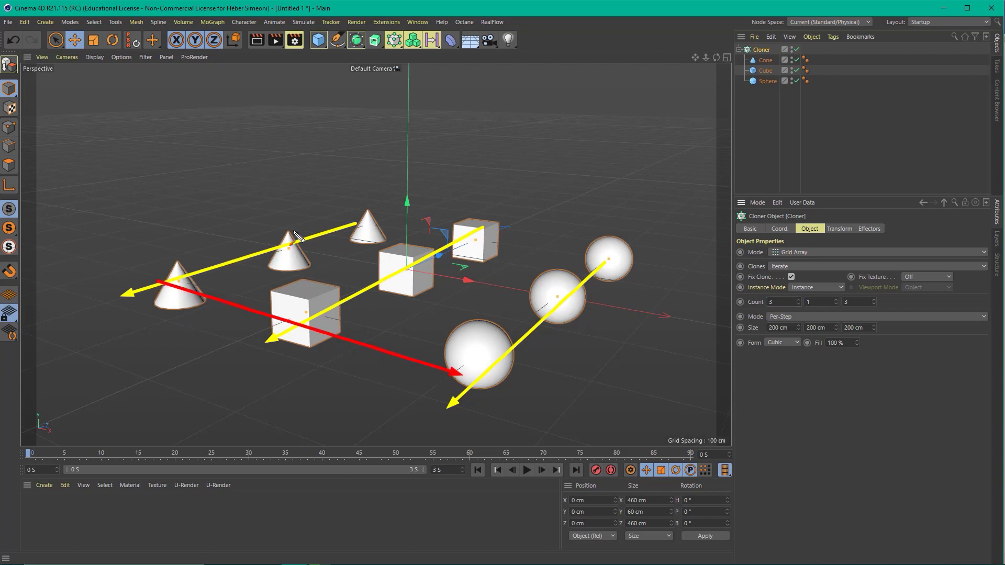
{"action": "left_click_drag", "start_coordinate": [283, 233], "coordinate": [547, 299]}
{"action": "mouse_move", "coordinate": [370, 225]}
{"action": "left_mouse_down"}
{"action": "mouse_move", "coordinate": [609, 244]}
{"action": "mouse_move", "coordinate": [611, 98]}
{"action": "left_mouse_up"}
{"action": "left_click_drag", "start_coordinate": [553, 297], "coordinate": [562, 170]}
{"action": "left_click_drag", "start_coordinate": [480, 390], "coordinate": [482, 152]}
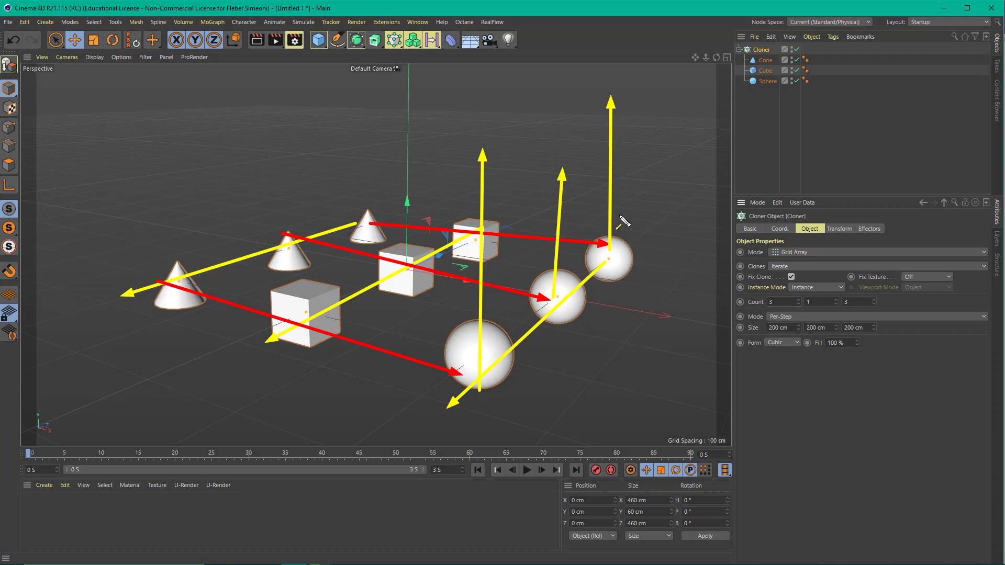
{"action": "left_click_drag", "start_coordinate": [868, 136], "coordinate": [827, 275]}
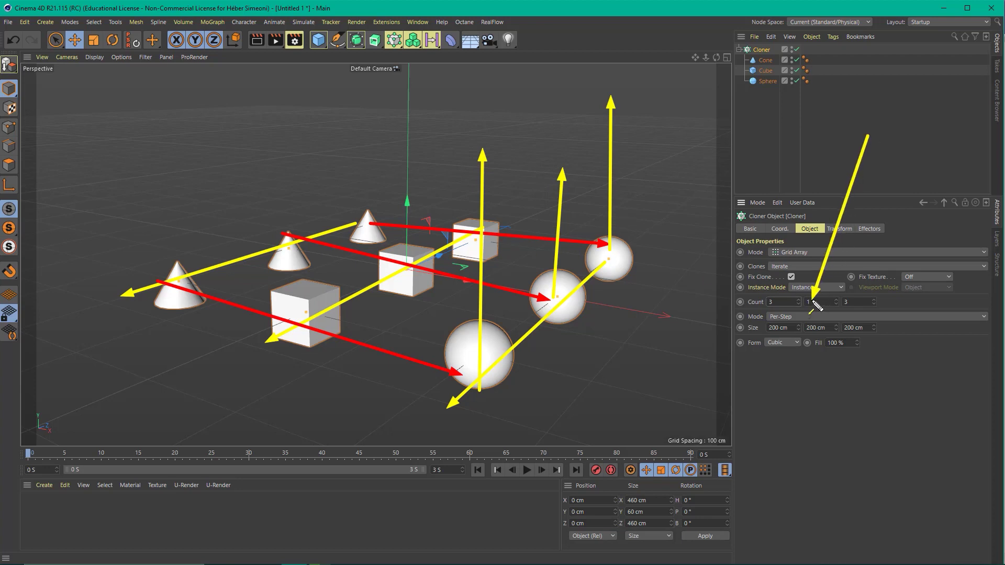
Step: Set the Cloner's Y count to 3 for a 3 × 3 × 3 grid
{"action": "key", "text": "Escape"}
{"action": "double_click", "coordinate": [808, 302]}
{"action": "type", "text": "3"}
{"action": "key", "text": "Return"}
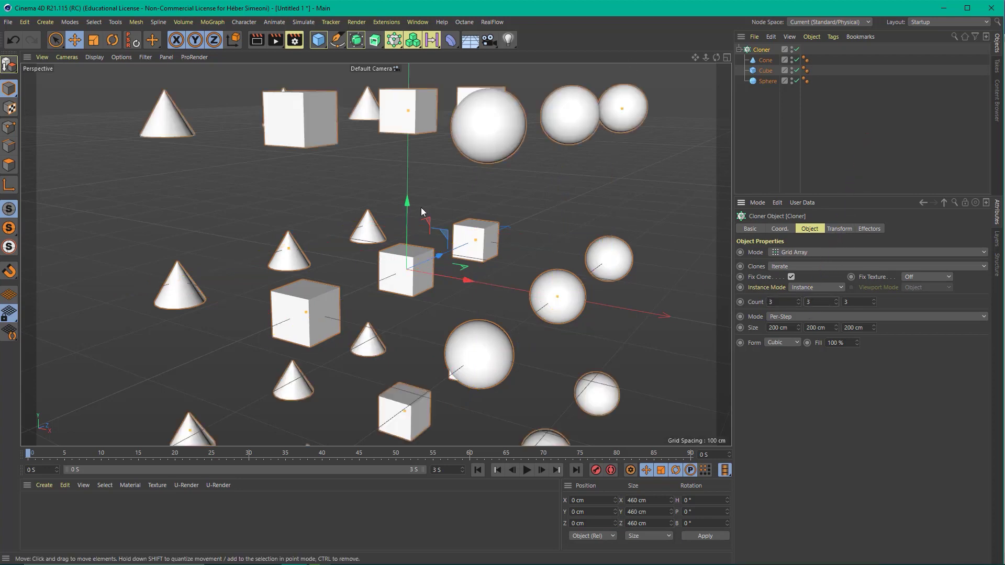
{"action": "scroll", "coordinate": [421, 207], "scroll_direction": "down", "scroll_amount": 5}
{"action": "scroll", "coordinate": [428, 265], "scroll_direction": "up", "scroll_amount": 3}
{"action": "mouse_move", "coordinate": [455, 182]}
{"action": "left_mouse_down", "text": "alt"}
{"action": "mouse_move", "coordinate": [470, 267]}
{"action": "mouse_move", "coordinate": [430, 258]}
{"action": "left_mouse_up", "text": "alt"}
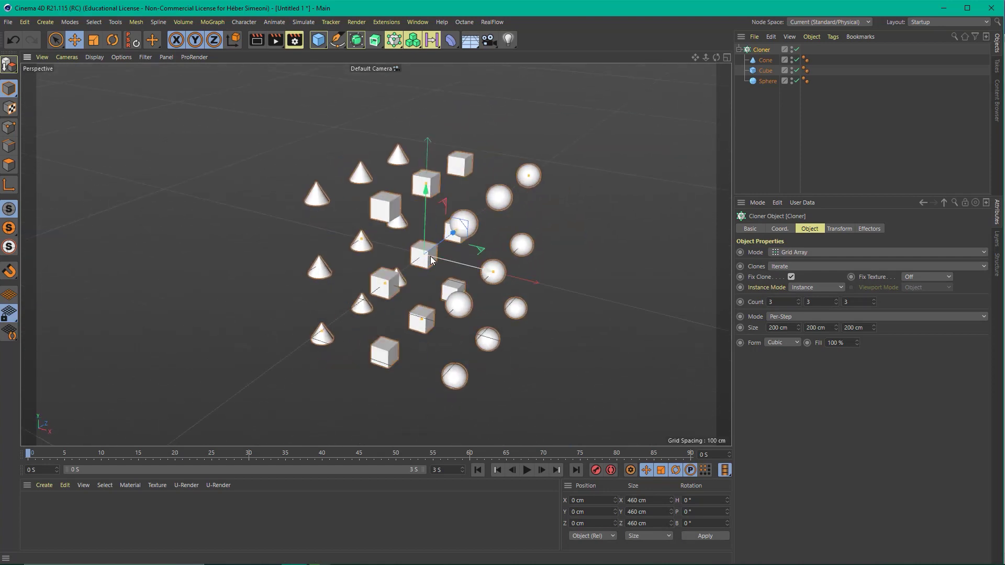
Step: Orbit around the 27-clone grid and reselect the Cloner
{"action": "key", "text": "alt+Tab"}
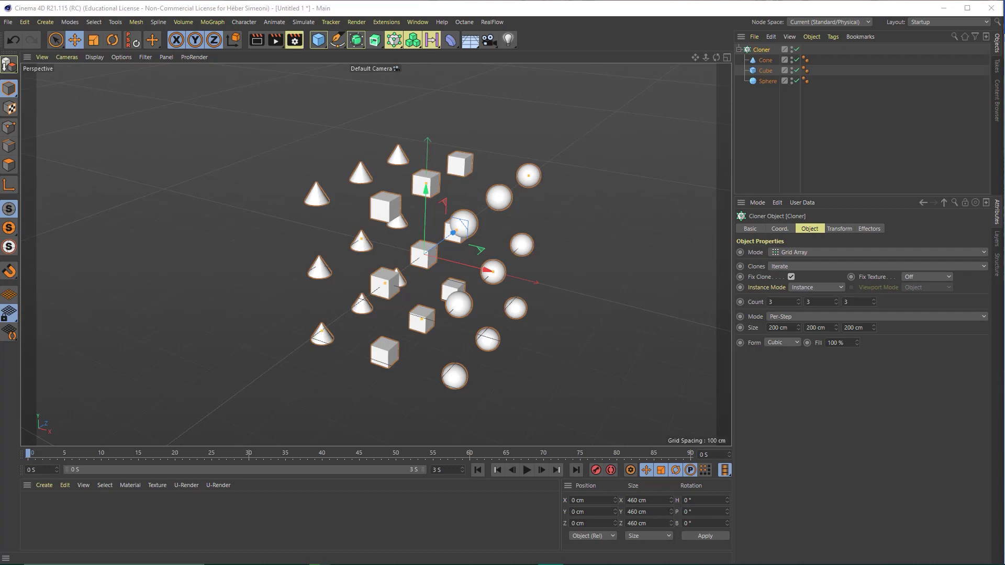
{"action": "mouse_move", "coordinate": [630, 121]}
{"action": "left_mouse_down"}
{"action": "mouse_move", "coordinate": [501, 237]}
{"action": "mouse_move", "coordinate": [486, 275]}
{"action": "left_mouse_up"}
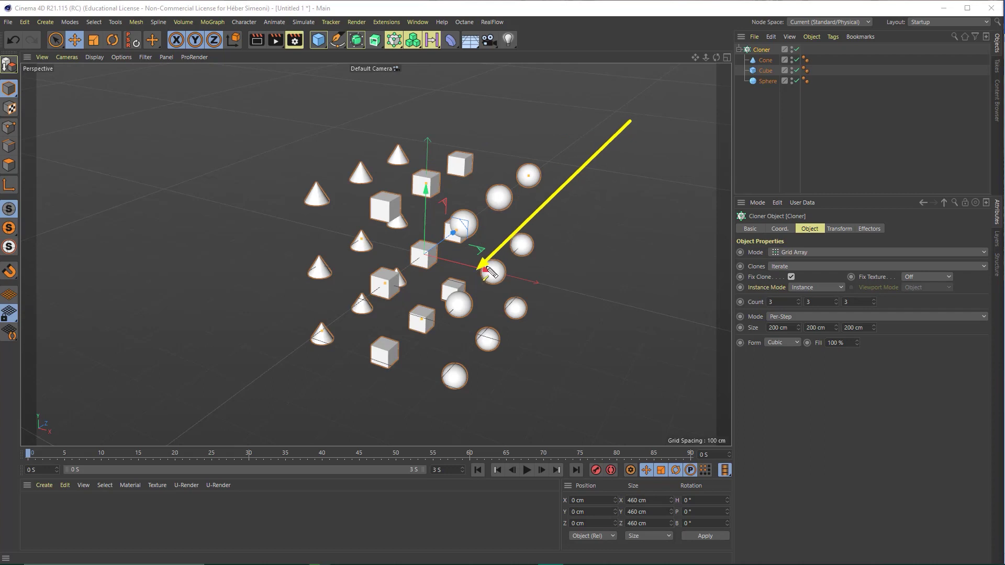
{"action": "left_click_drag", "start_coordinate": [486, 275], "coordinate": [996, 50]}
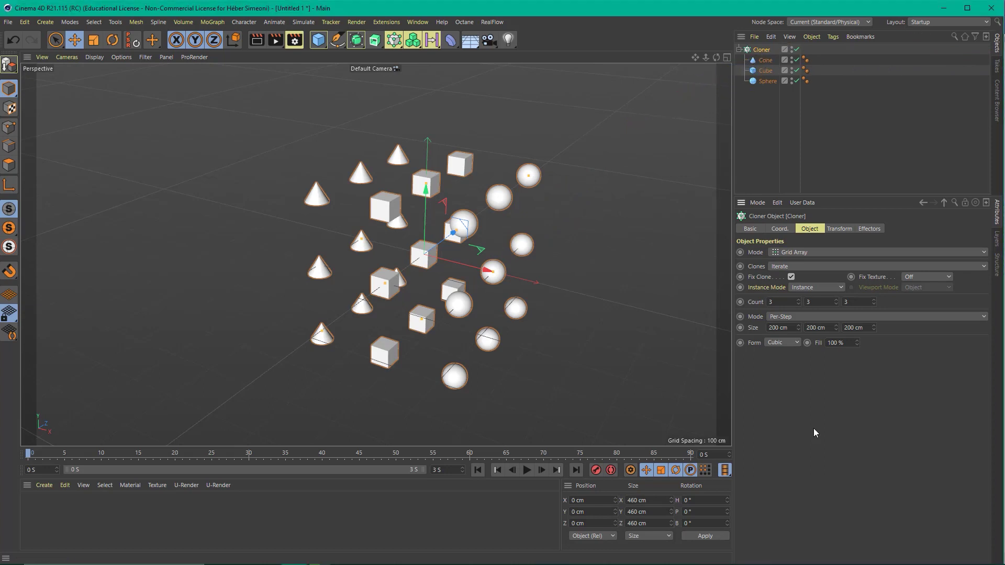
{"action": "left_click", "coordinate": [594, 193]}
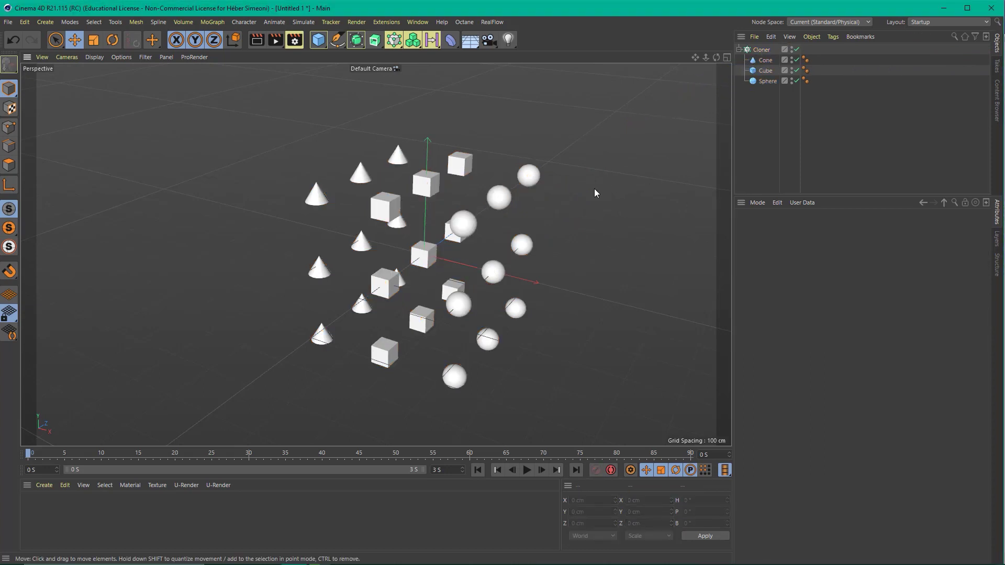
{"action": "left_click_drag", "start_coordinate": [292, 280], "coordinate": [403, 42]}
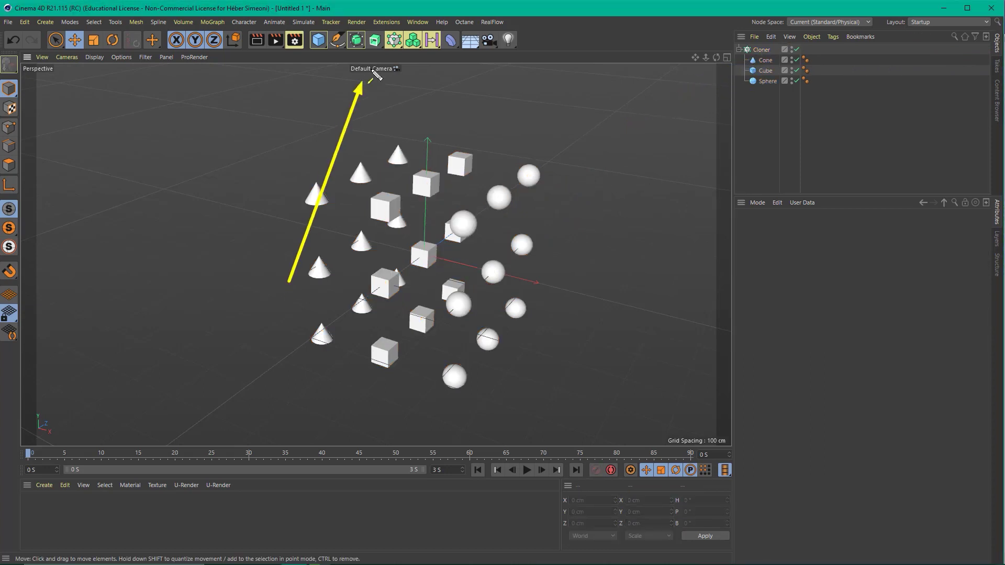
{"action": "left_click", "coordinate": [765, 50]}
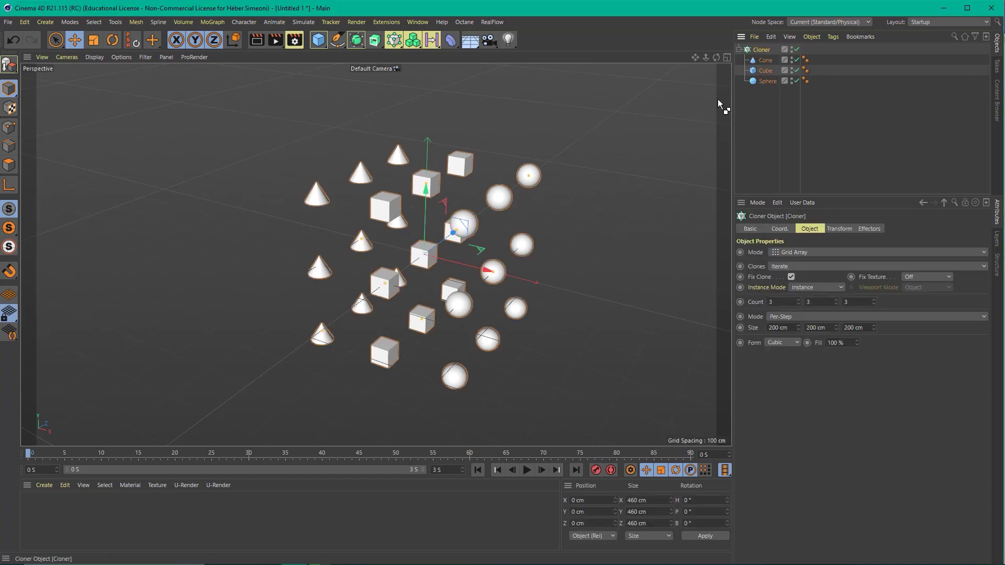
{"action": "left_click_drag", "start_coordinate": [669, 175], "coordinate": [770, 60]}
{"action": "left_click_drag", "start_coordinate": [669, 175], "coordinate": [403, 49]}
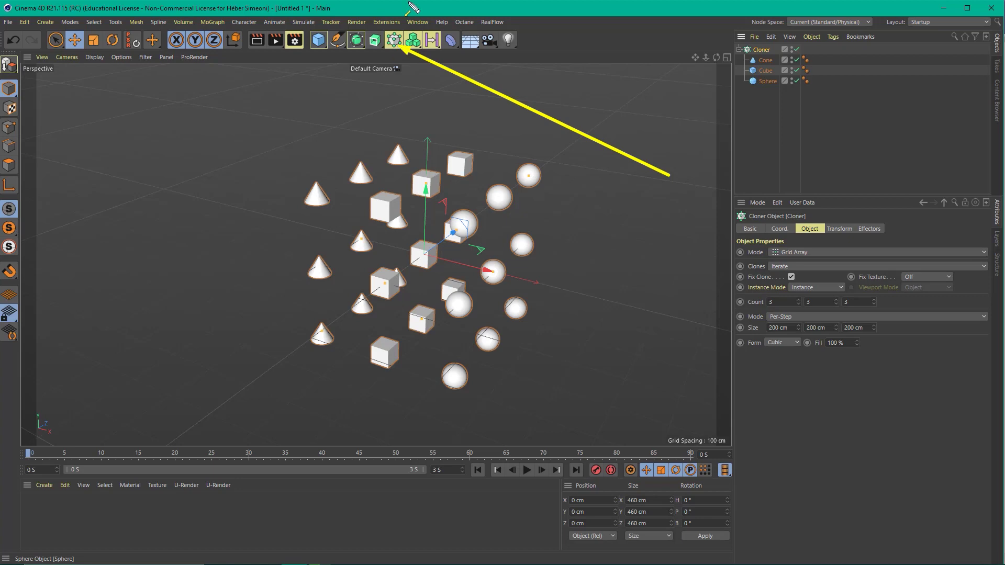
Step: Attach a Random effector to the Cloner and show its Parameter settings
{"action": "left_click", "coordinate": [397, 43]}
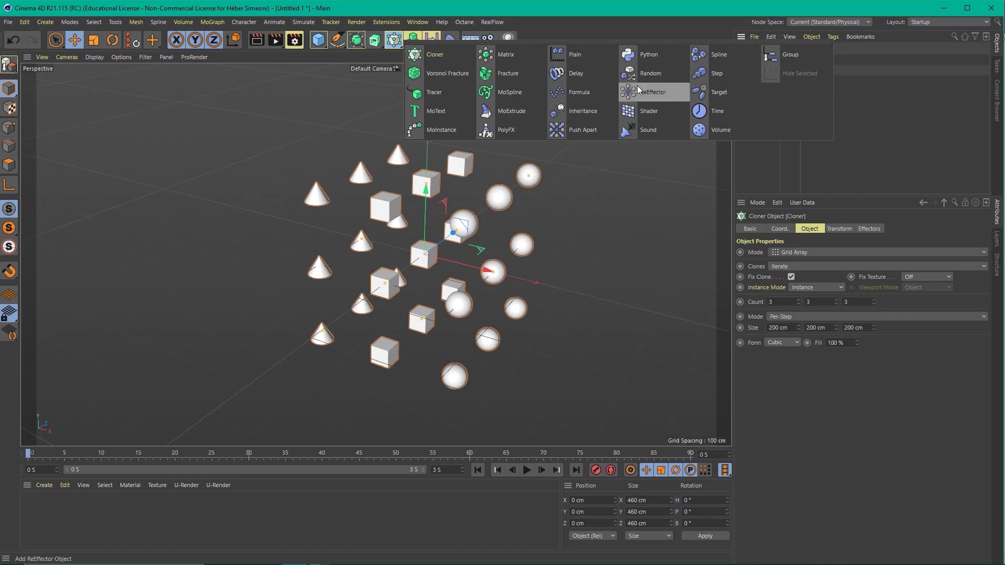
{"action": "left_click", "coordinate": [648, 74]}
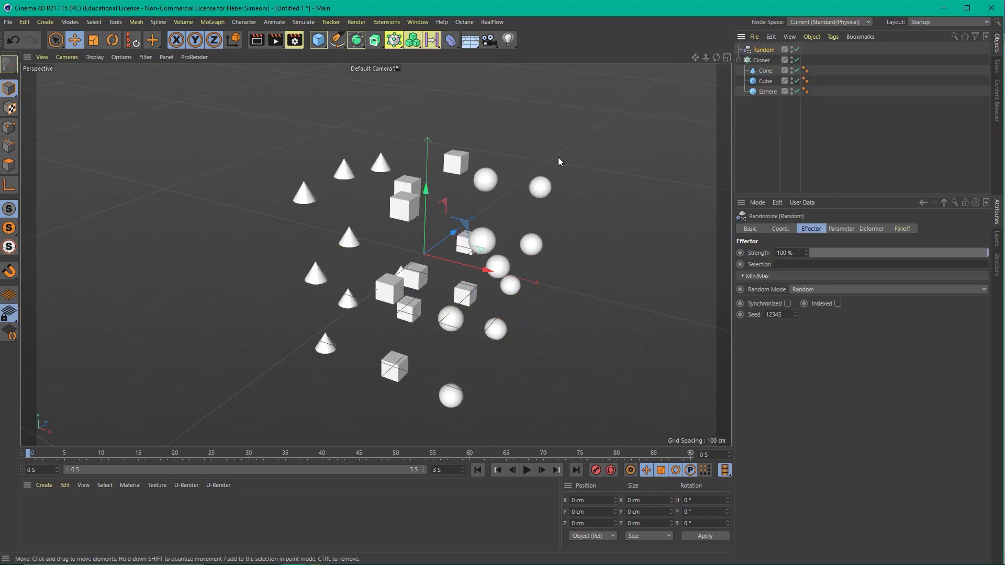
{"action": "mouse_move", "coordinate": [475, 257]}
{"action": "left_mouse_down", "text": "alt"}
{"action": "mouse_move", "coordinate": [455, 244]}
{"action": "mouse_move", "coordinate": [516, 220]}
{"action": "mouse_move", "coordinate": [407, 243]}
{"action": "left_mouse_up", "text": "alt"}
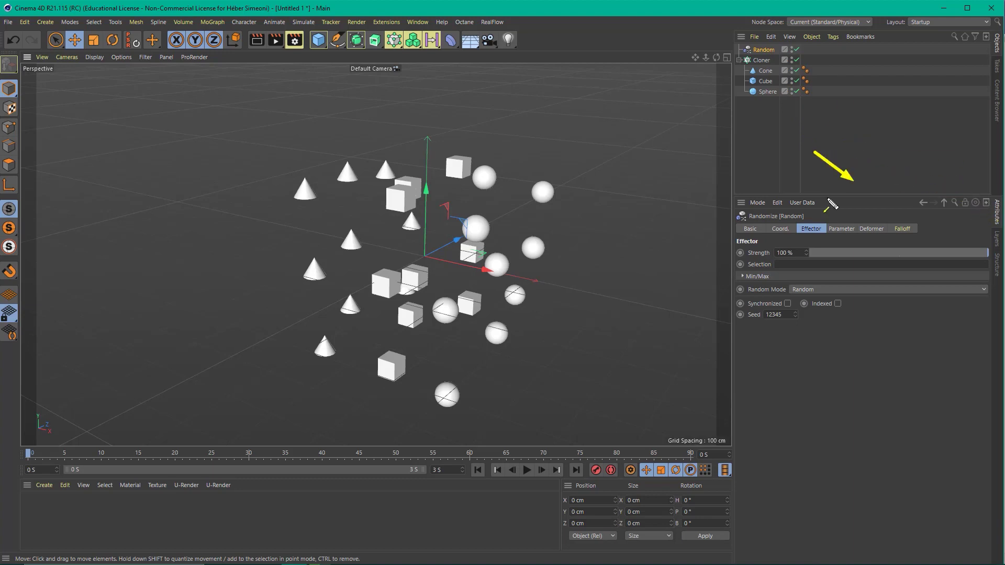
{"action": "left_click", "coordinate": [840, 230]}
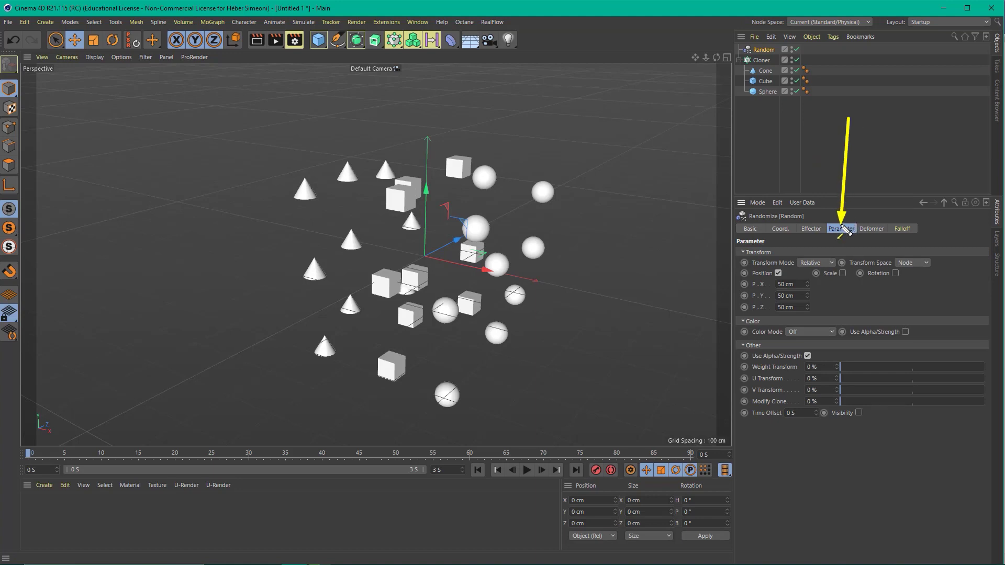
Step: Turn off random Position and turn on Uniform Scale with a 0.3 scale amount
{"action": "left_click", "coordinate": [778, 272]}
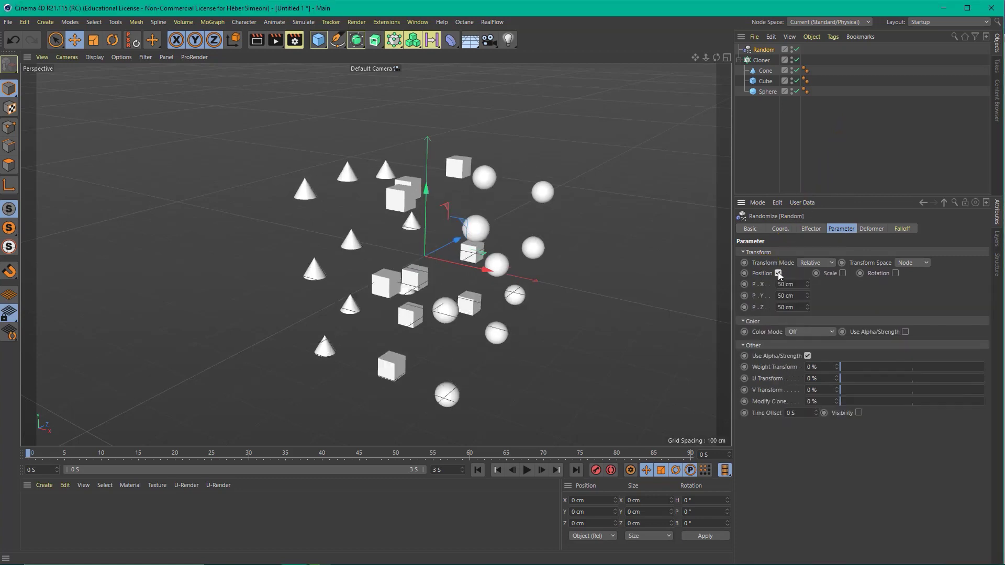
{"action": "left_click", "coordinate": [778, 273]}
{"action": "left_click", "coordinate": [778, 273]}
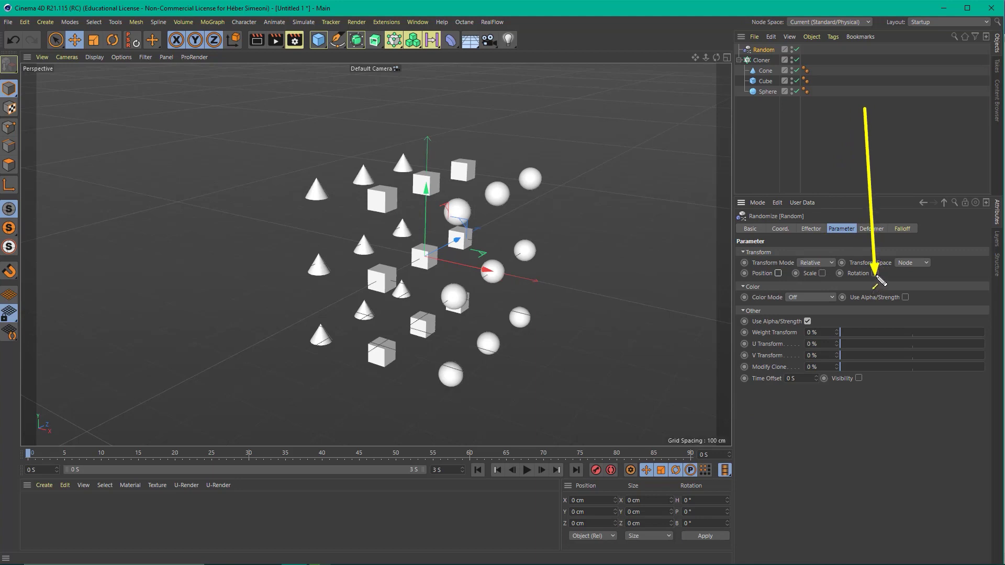
{"action": "left_click", "coordinate": [822, 272]}
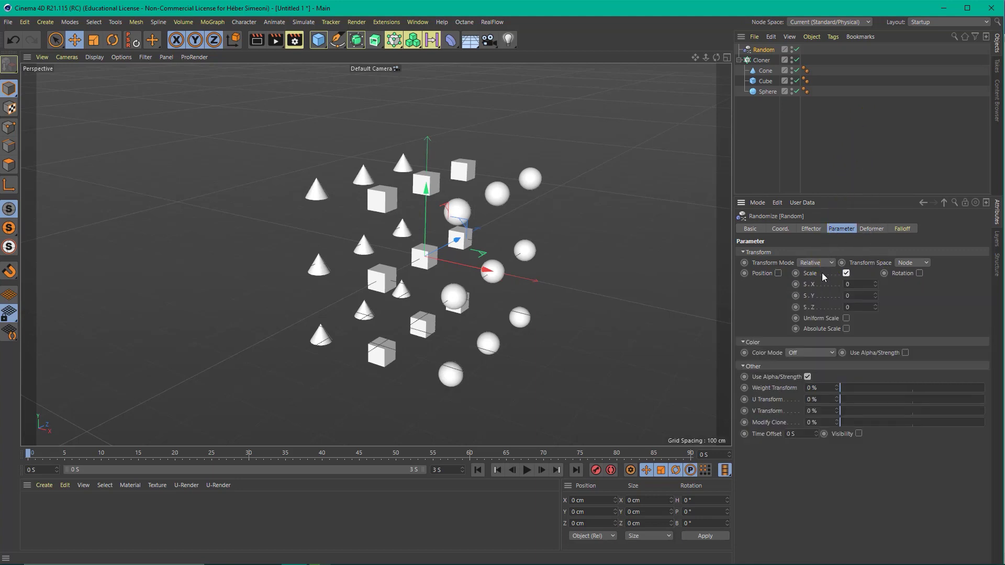
{"action": "left_click", "coordinate": [846, 319]}
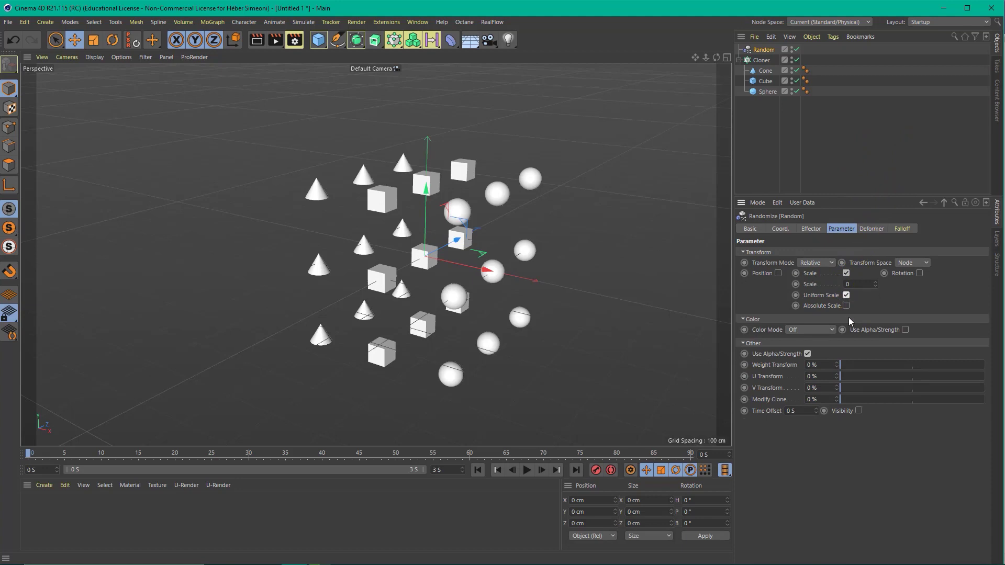
{"action": "left_click", "coordinate": [856, 285]}
{"action": "type", "text": "0.3"}
{"action": "key", "text": "Return"}
{"action": "mouse_move", "coordinate": [491, 253]}
{"action": "left_mouse_down", "text": "alt"}
{"action": "mouse_move", "coordinate": [369, 221]}
{"action": "mouse_move", "coordinate": [524, 259]}
{"action": "left_mouse_up", "text": "alt"}
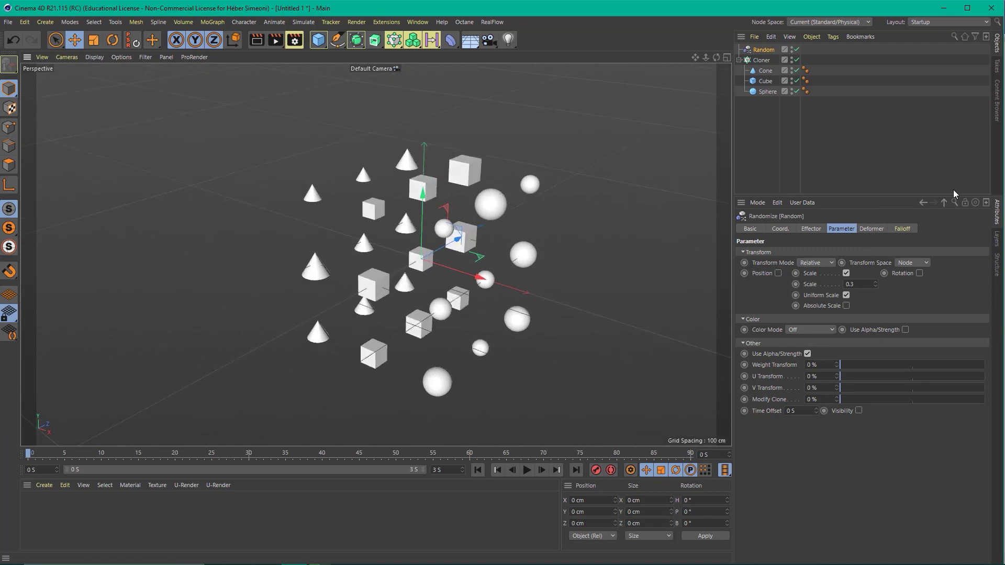
Step: Enable random Rotation with 90° for heading, pitch and bank
{"action": "left_click_drag", "start_coordinate": [948, 77], "coordinate": [924, 261]}
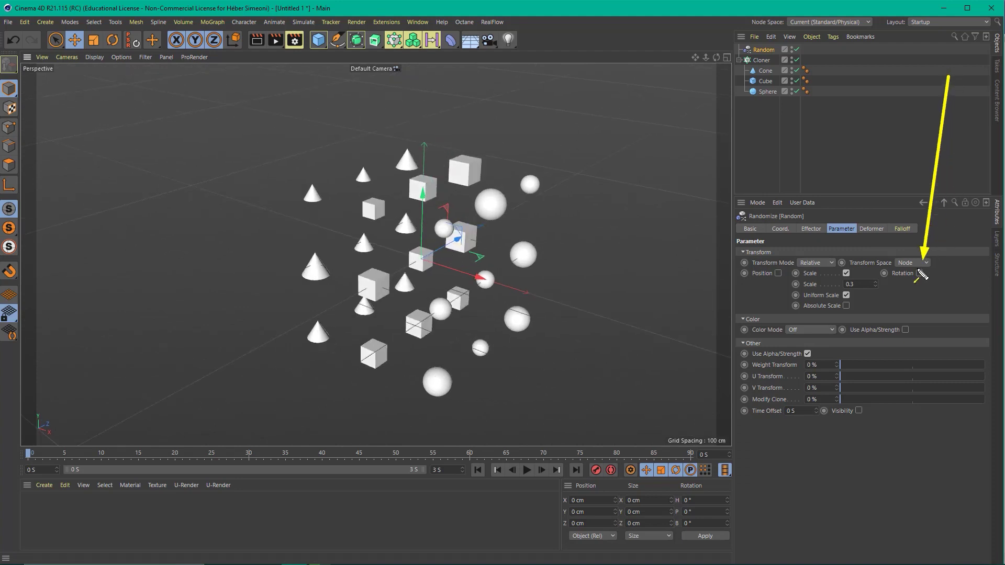
{"action": "left_click", "coordinate": [920, 273]}
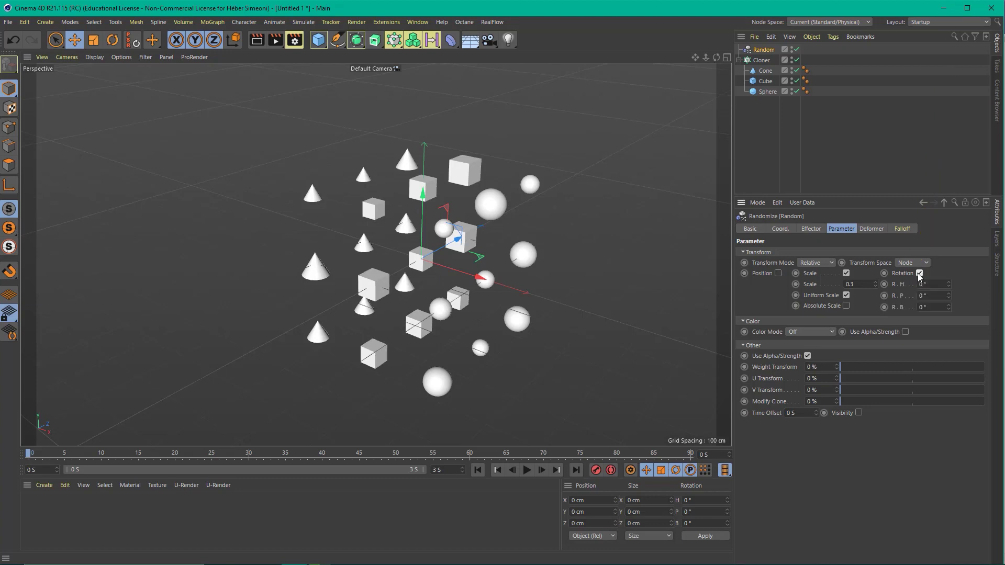
{"action": "double_click", "coordinate": [924, 284]}
{"action": "type", "text": "90"}
{"action": "key", "text": "Tab"}
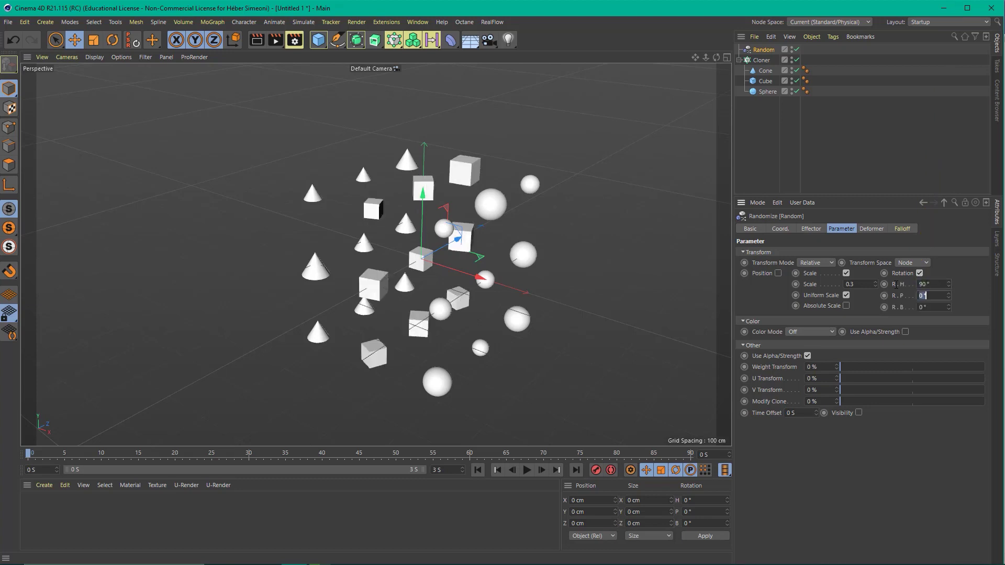
{"action": "type", "text": "90"}
{"action": "key", "text": "Tab"}
{"action": "type", "text": "90"}
{"action": "key", "text": "Tab"}
{"action": "mouse_move", "coordinate": [514, 273]}
{"action": "left_mouse_down", "text": "alt"}
{"action": "mouse_move", "coordinate": [608, 256]}
{"action": "mouse_move", "coordinate": [497, 272]}
{"action": "left_mouse_up", "text": "alt"}
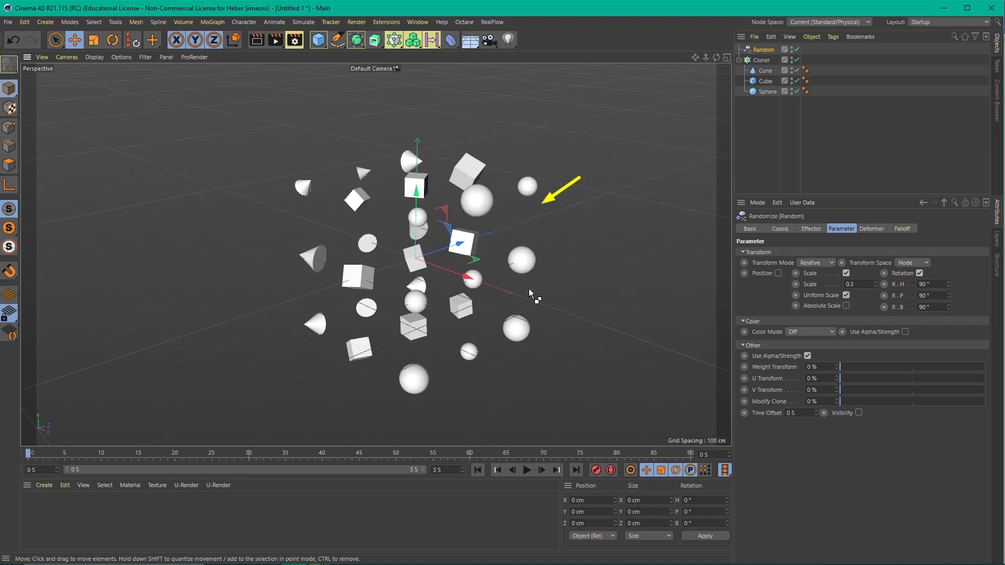
Step: Cancel the save dialog, deselect the effector and pan across the clones
{"action": "key", "text": "ctrl+s"}
{"action": "left_click", "coordinate": [509, 362]}
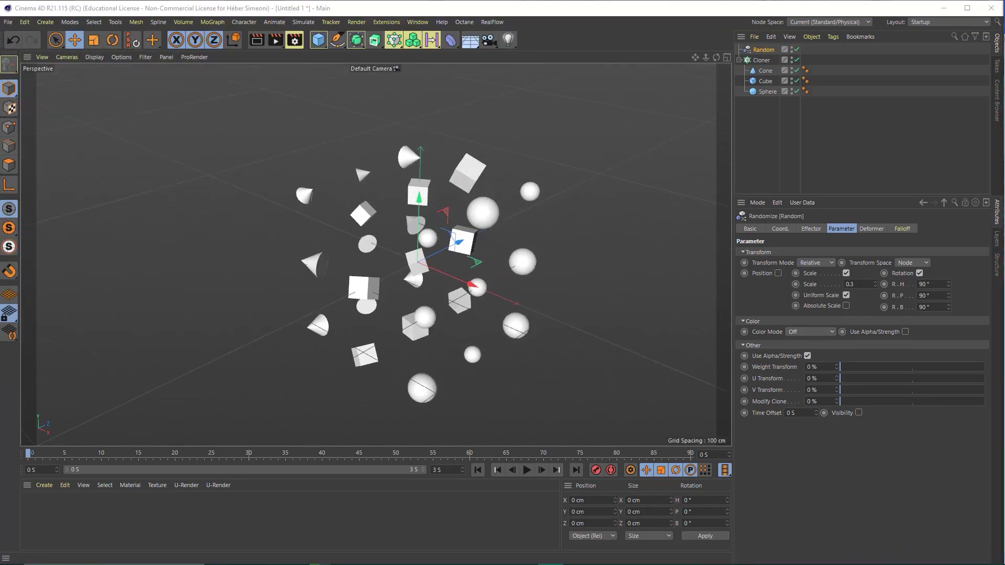
{"action": "left_click", "coordinate": [649, 193]}
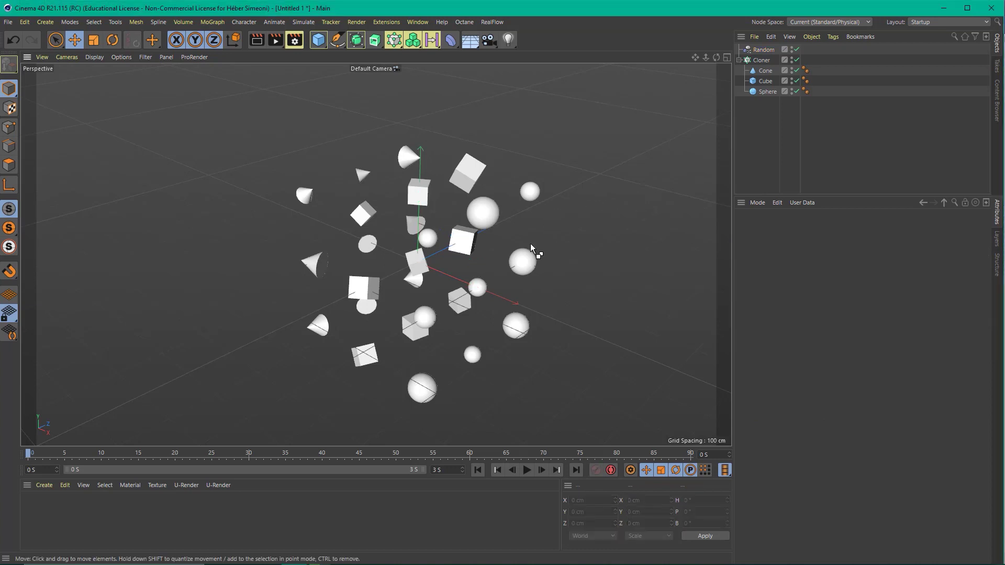
{"action": "scroll", "coordinate": [448, 258], "scroll_direction": "up", "scroll_amount": 3}
{"action": "scroll", "coordinate": [447, 203], "scroll_direction": "up", "scroll_amount": 2}
{"action": "mouse_move", "coordinate": [448, 202]}
{"action": "middle_mouse_down", "text": "alt"}
{"action": "mouse_move", "coordinate": [441, 241]}
{"action": "mouse_move", "coordinate": [403, 249]}
{"action": "middle_mouse_up", "text": "alt"}
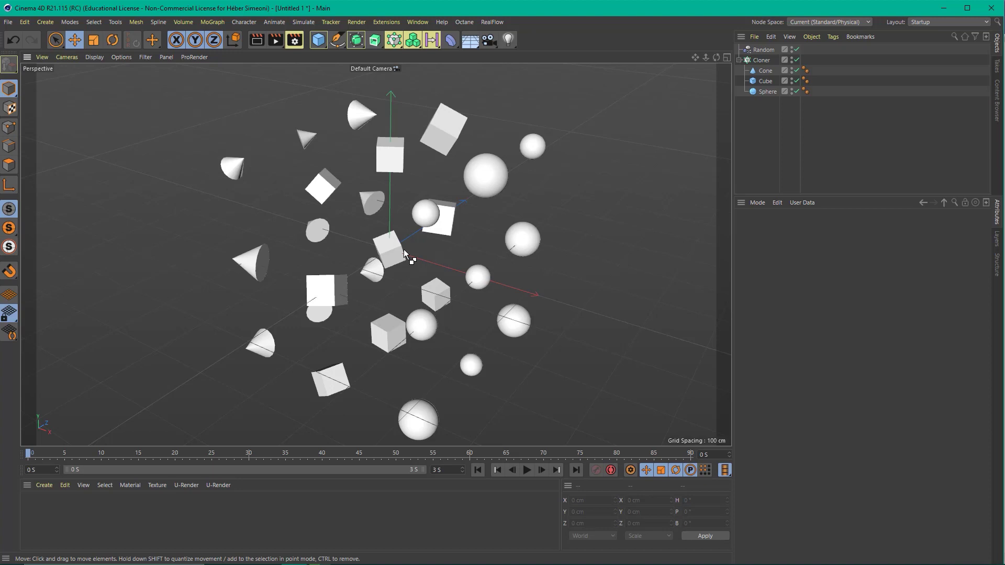
Step: Add a second Sphere primitive at the scene origin
{"action": "left_click", "coordinate": [317, 44]}
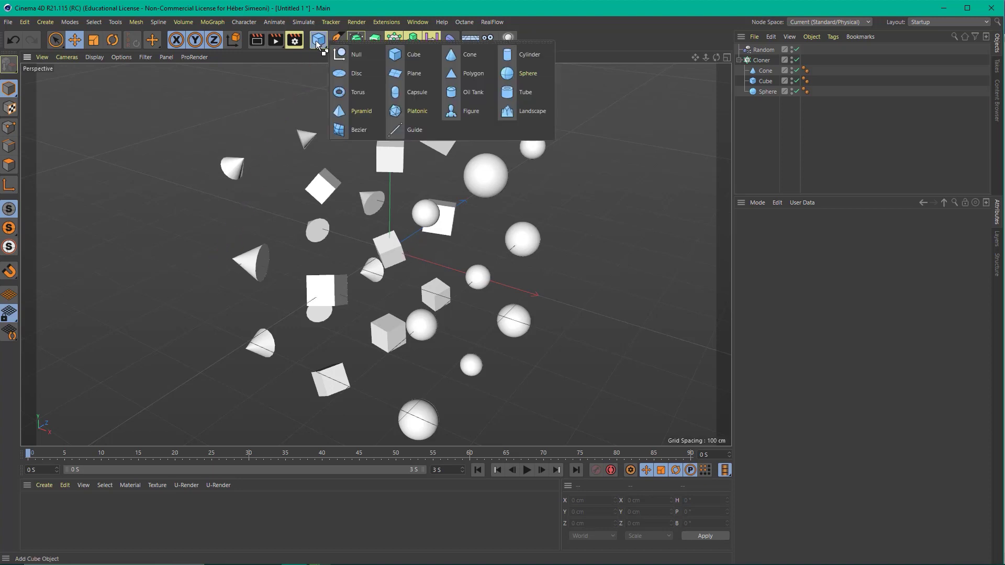
{"action": "left_click", "coordinate": [528, 73]}
{"action": "mouse_move", "coordinate": [451, 238]}
{"action": "left_mouse_down", "text": "alt"}
{"action": "mouse_move", "coordinate": [456, 253]}
{"action": "mouse_move", "coordinate": [533, 230]}
{"action": "mouse_move", "coordinate": [482, 225]}
{"action": "mouse_move", "coordinate": [439, 244]}
{"action": "left_mouse_up", "text": "alt"}
{"action": "scroll", "coordinate": [482, 225], "scroll_direction": "up", "scroll_amount": 3}
{"action": "scroll", "coordinate": [483, 229], "scroll_direction": "up", "scroll_amount": 2}
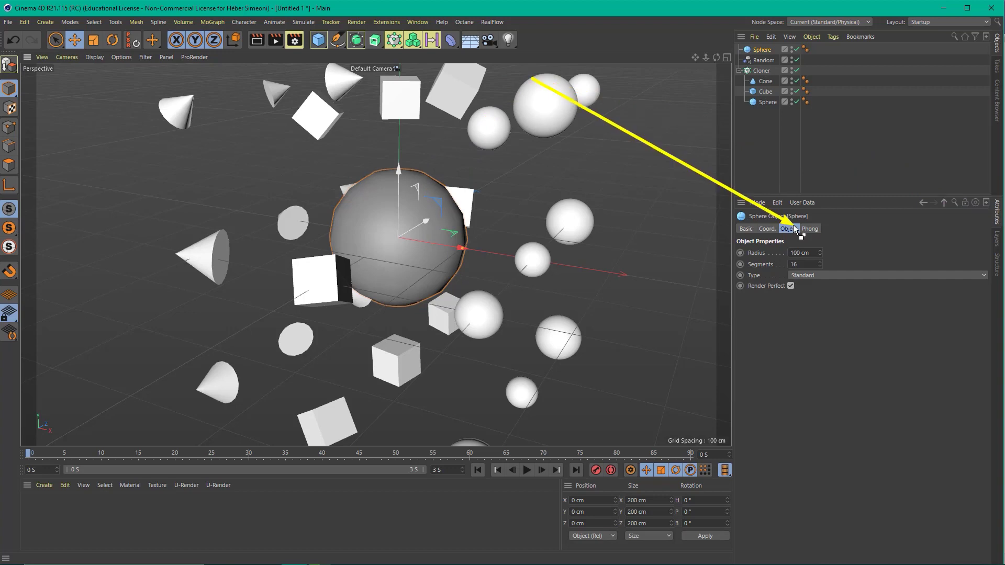
Step: Give the new sphere a 120 cm radius and 64 segments
{"action": "left_click", "coordinate": [804, 252]}
{"action": "type", "text": "20"}
{"action": "key", "text": "Return"}
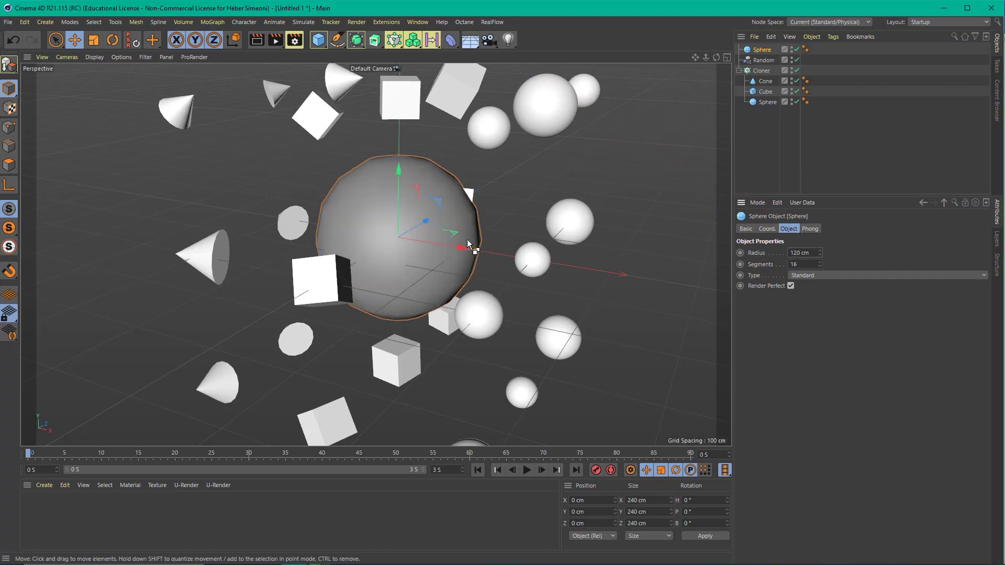
{"action": "mouse_move", "coordinate": [467, 240]}
{"action": "left_mouse_down", "text": "alt"}
{"action": "mouse_move", "coordinate": [475, 244]}
{"action": "mouse_move", "coordinate": [420, 243]}
{"action": "left_mouse_up", "text": "alt"}
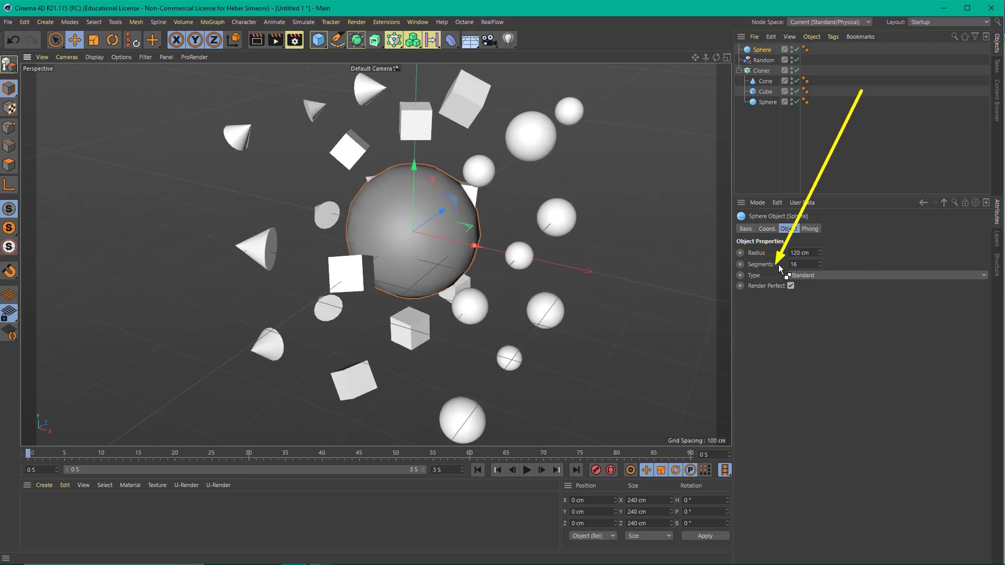
{"action": "left_click", "coordinate": [805, 265]}
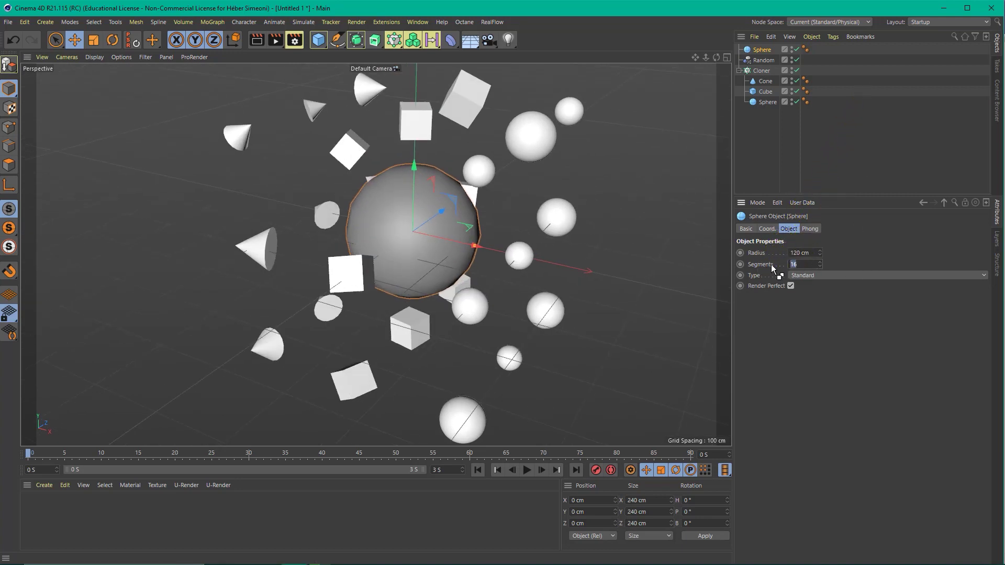
{"action": "type", "text": "64"}
{"action": "key", "text": "Return"}
{"action": "left_click", "coordinate": [493, 218]}
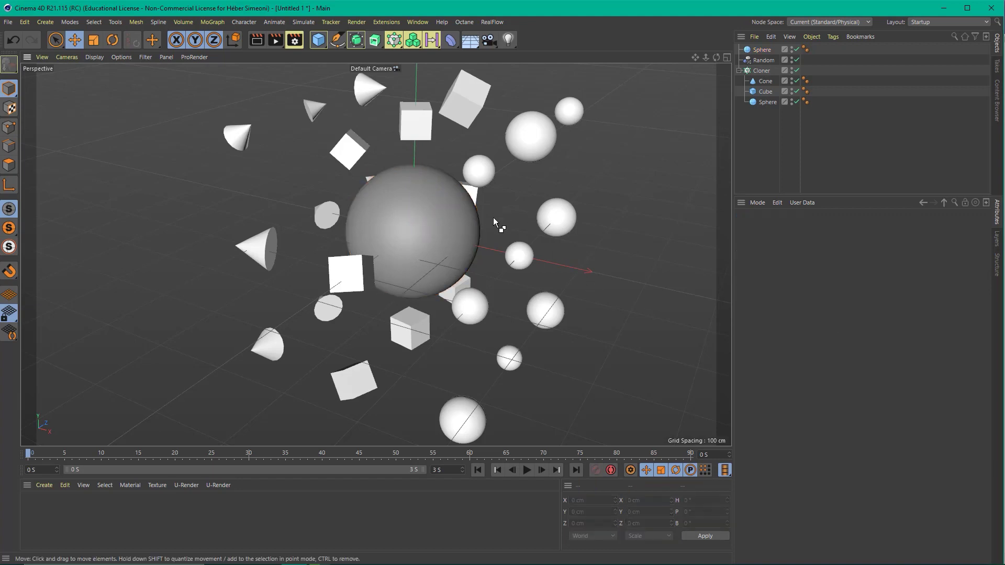
{"action": "left_click_drag", "start_coordinate": [494, 217], "coordinate": [498, 228], "text": "alt"}
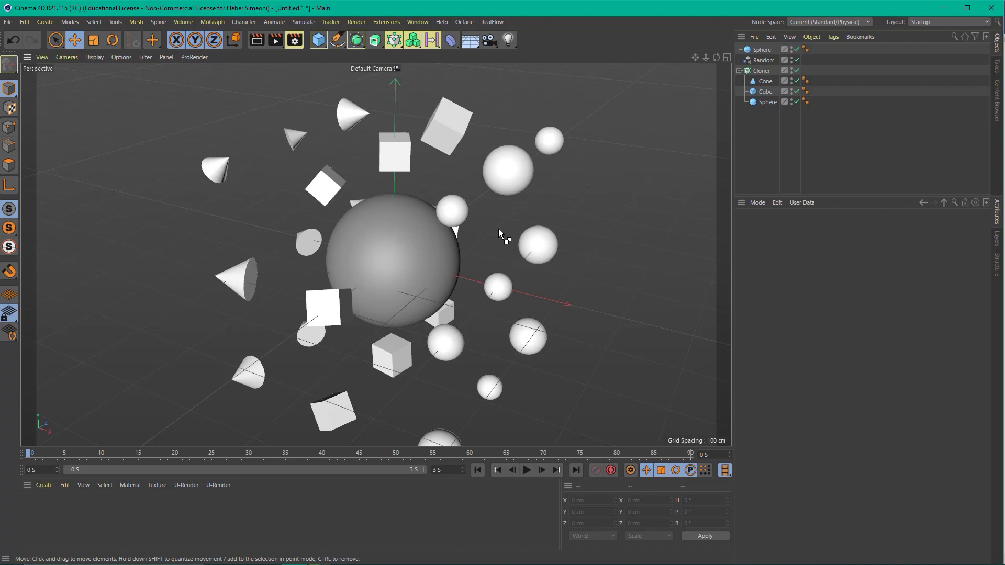
{"action": "scroll", "coordinate": [368, 256], "scroll_direction": "down", "scroll_amount": 2}
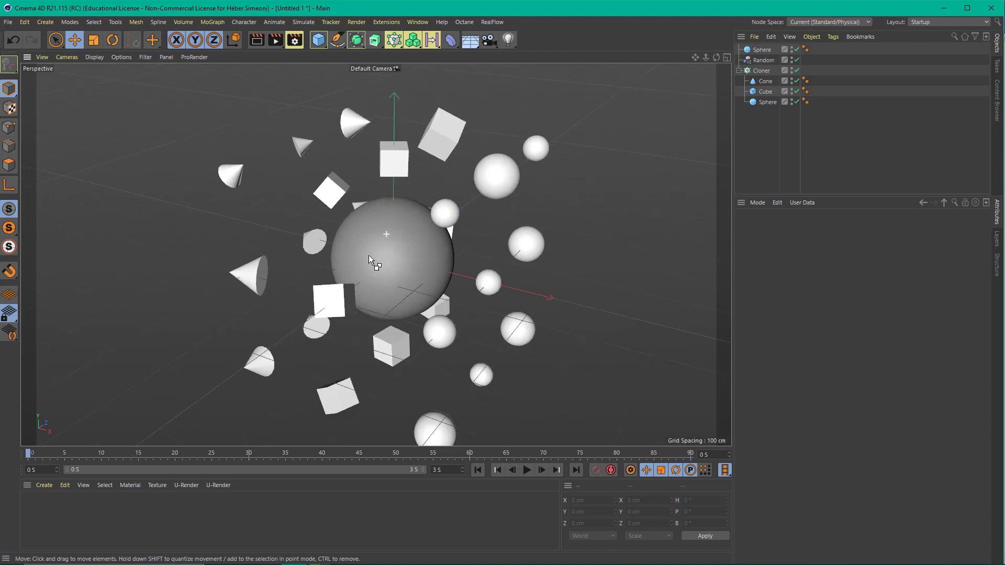
{"action": "scroll", "coordinate": [368, 255], "scroll_direction": "down", "scroll_amount": 2}
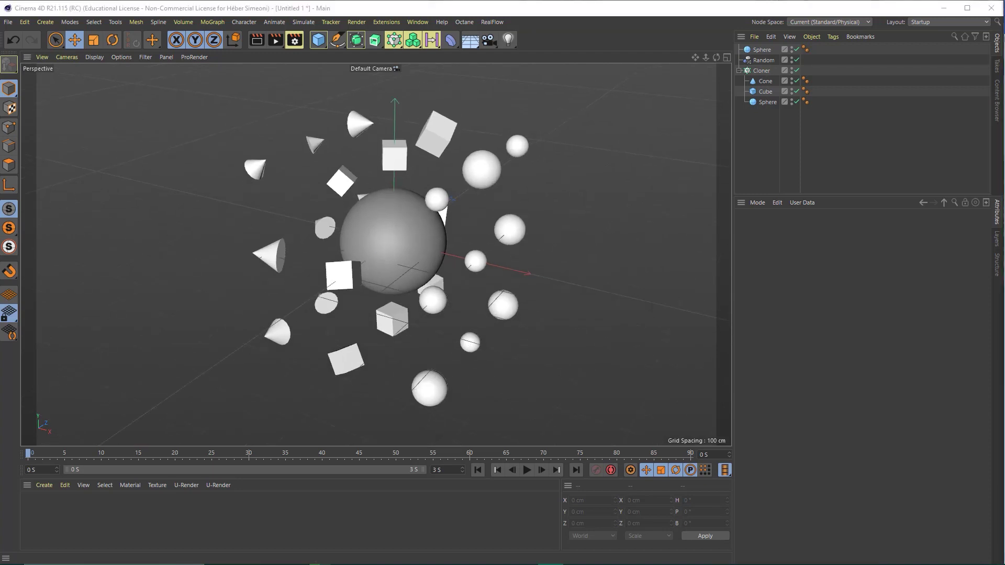
{"action": "mouse_move", "coordinate": [530, 225]}
{"action": "left_mouse_down", "text": "alt"}
{"action": "mouse_move", "coordinate": [477, 268]}
{"action": "mouse_move", "coordinate": [485, 253]}
{"action": "left_mouse_up", "text": "alt"}
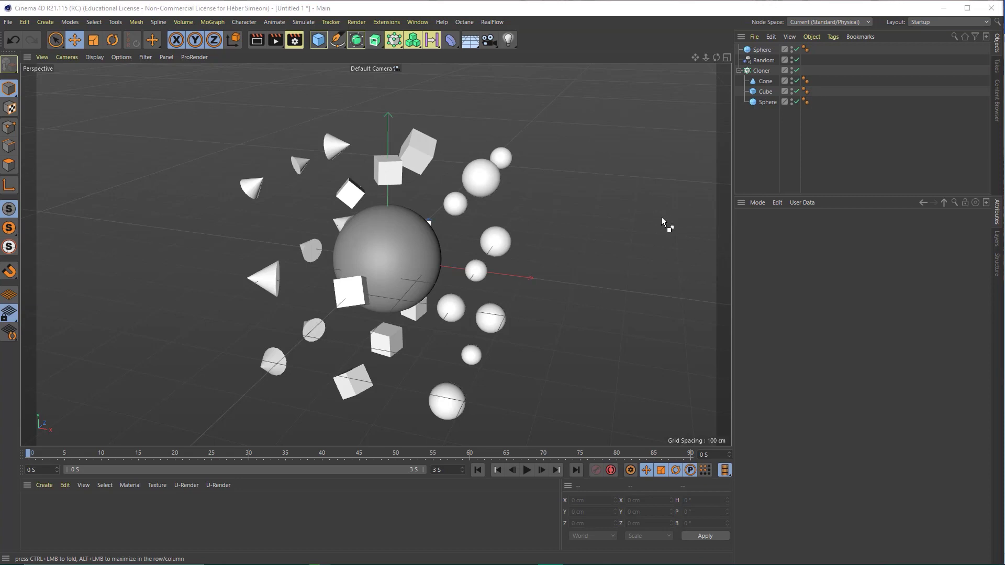
{"action": "left_click_drag", "start_coordinate": [623, 282], "coordinate": [764, 75]}
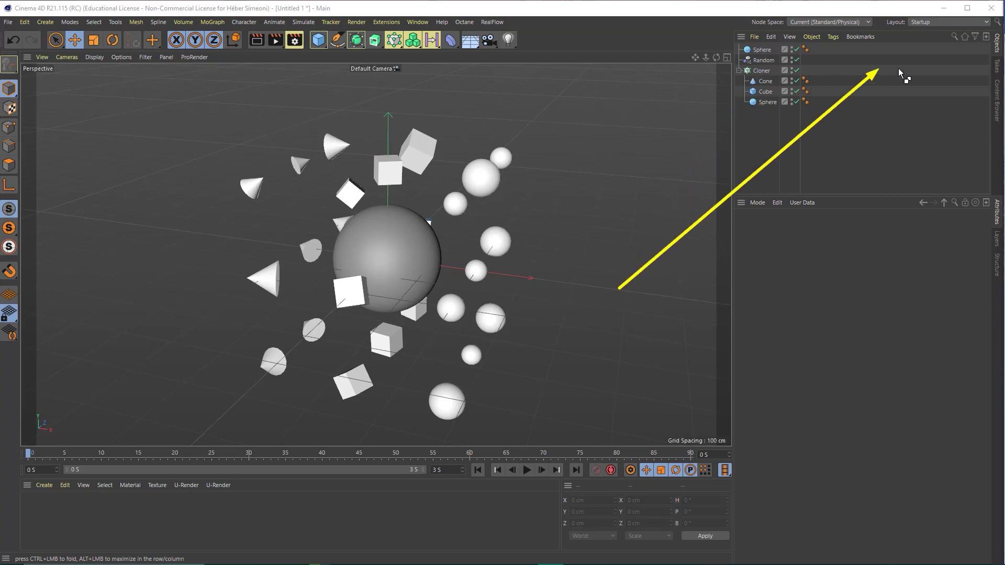
Step: Add a Rigid Body dynamics tag to the Cloner so its cones, cubes and spheres simulate
{"action": "left_click", "coordinate": [763, 73]}
{"action": "right_click", "coordinate": [763, 72]}
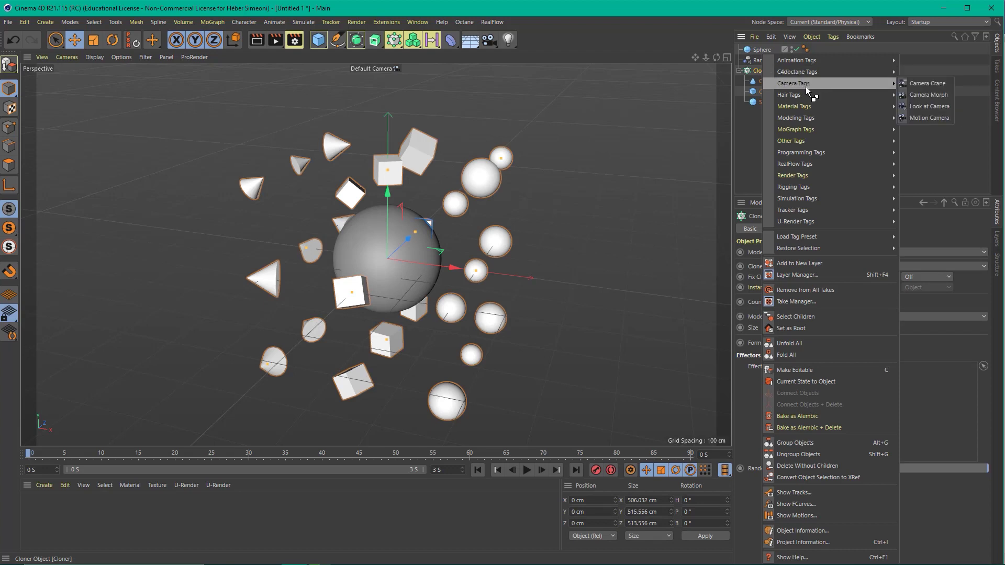
{"action": "mouse_move", "coordinate": [796, 198]}
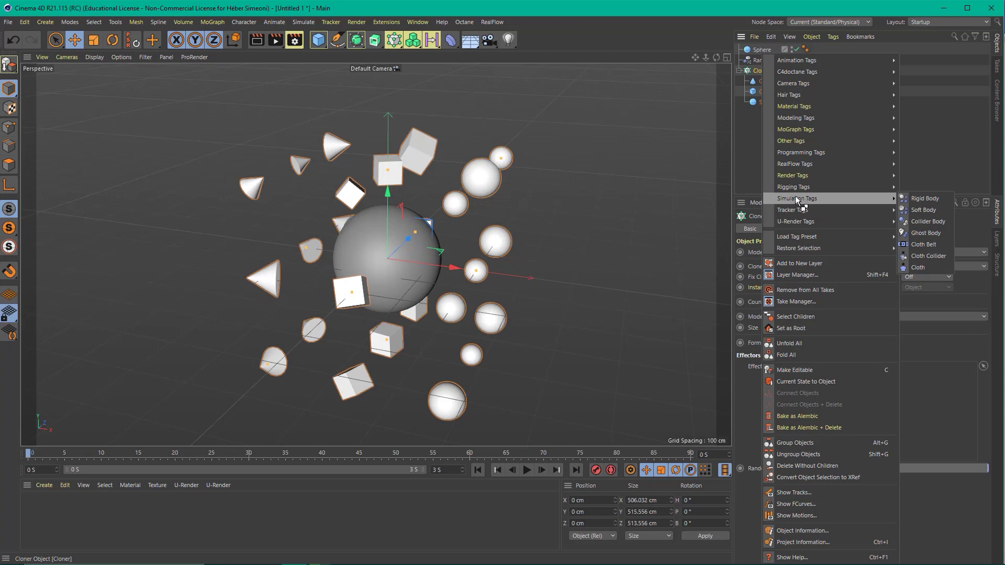
{"action": "left_click", "coordinate": [926, 198]}
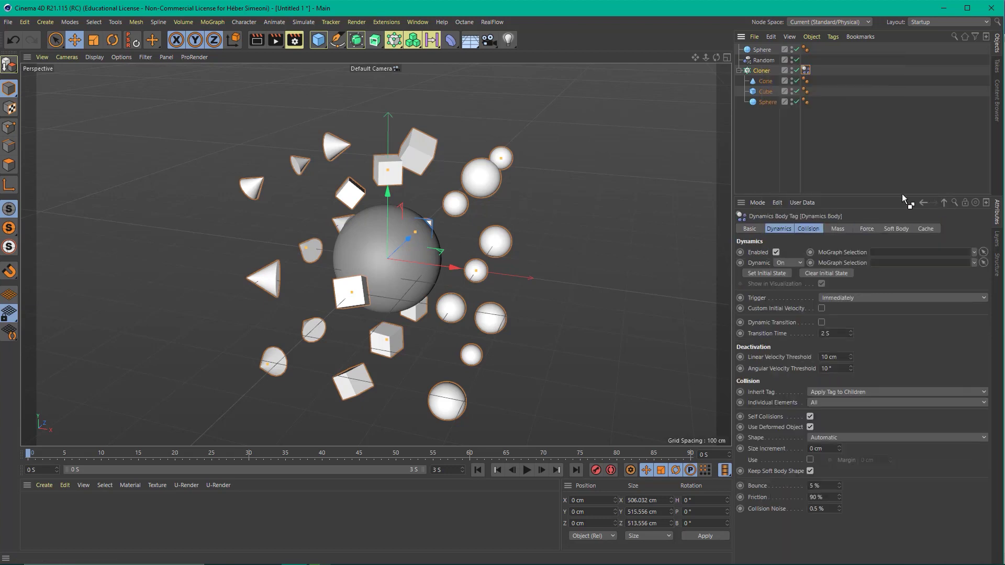
{"action": "scroll", "coordinate": [401, 243], "scroll_direction": "down", "scroll_amount": 2}
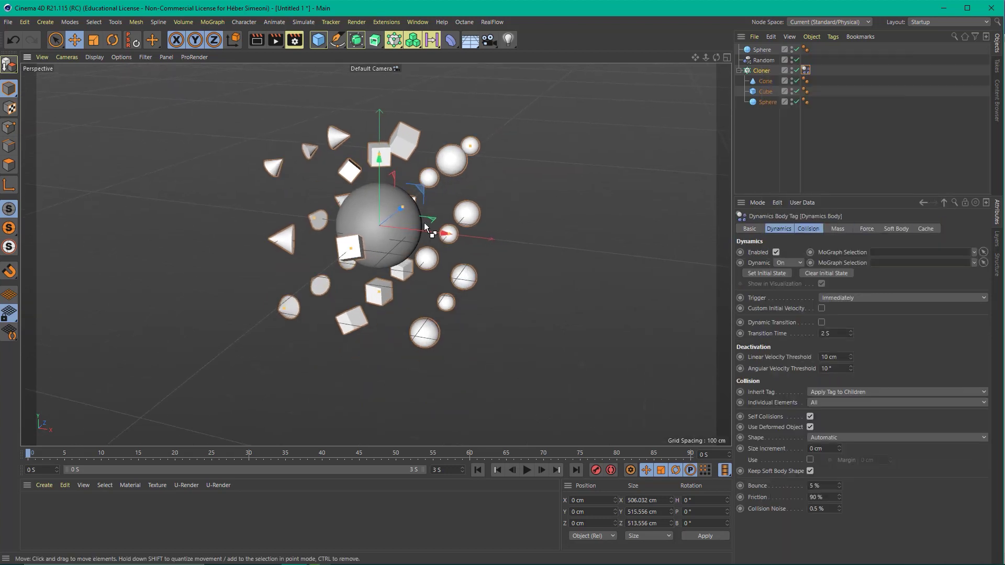
{"action": "left_click", "coordinate": [527, 469]}
{"action": "left_click_drag", "start_coordinate": [423, 264], "coordinate": [421, 263], "text": "alt"}
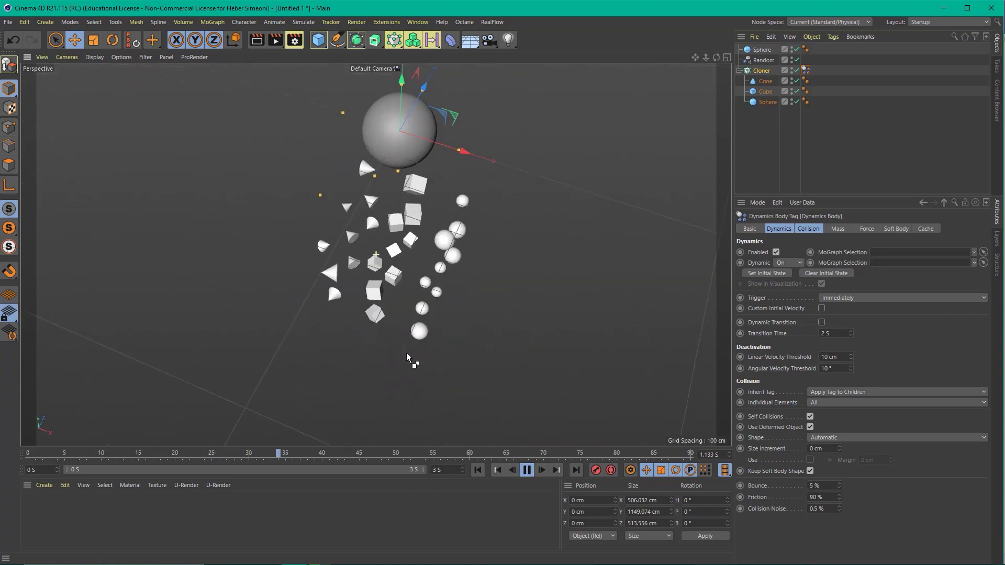
{"action": "left_click", "coordinate": [527, 470]}
{"action": "left_click_drag", "start_coordinate": [419, 223], "coordinate": [422, 196], "text": "alt"}
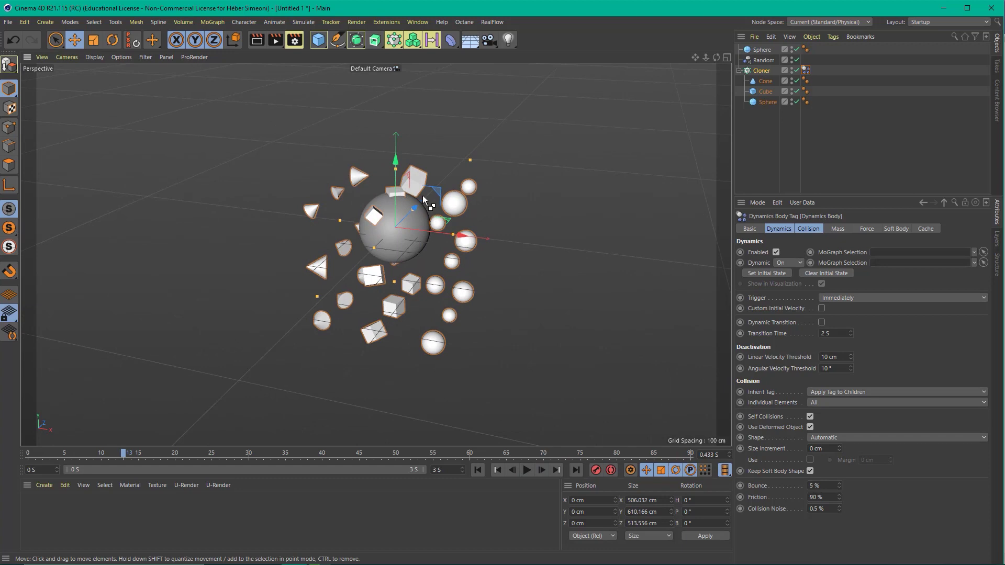
{"action": "left_click", "coordinate": [527, 469]}
{"action": "left_click", "coordinate": [478, 470]}
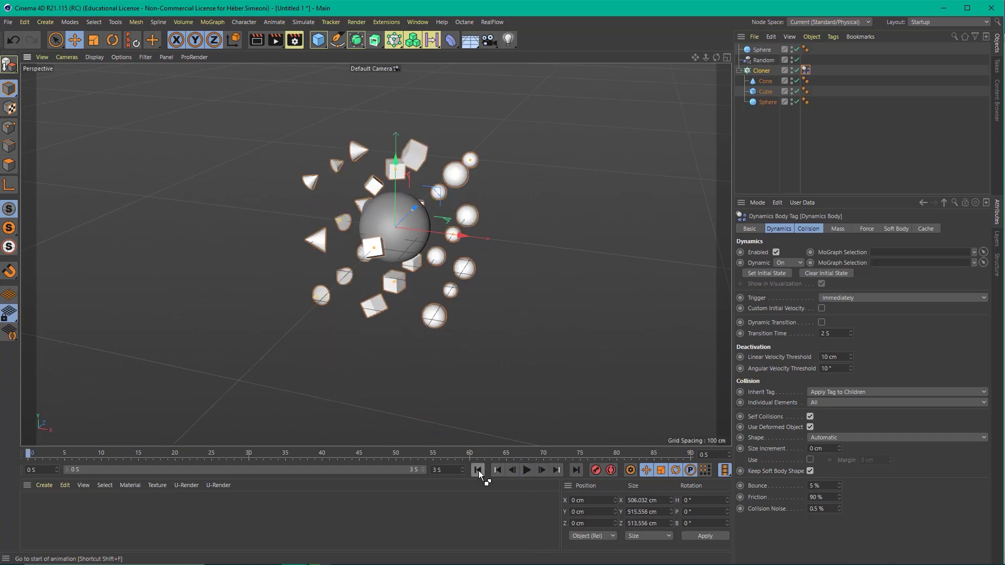
{"action": "mouse_move", "coordinate": [450, 285]}
{"action": "left_mouse_down", "text": "alt"}
{"action": "mouse_move", "coordinate": [404, 209]}
{"action": "mouse_move", "coordinate": [404, 222]}
{"action": "left_mouse_up", "text": "alt"}
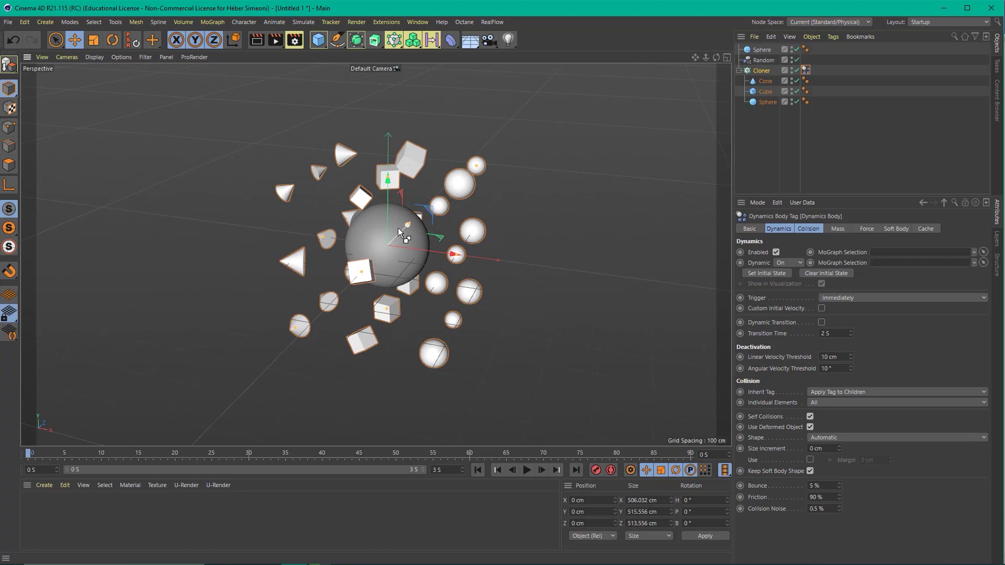
{"action": "right_click_drag", "start_coordinate": [401, 213], "coordinate": [412, 197], "text": "alt"}
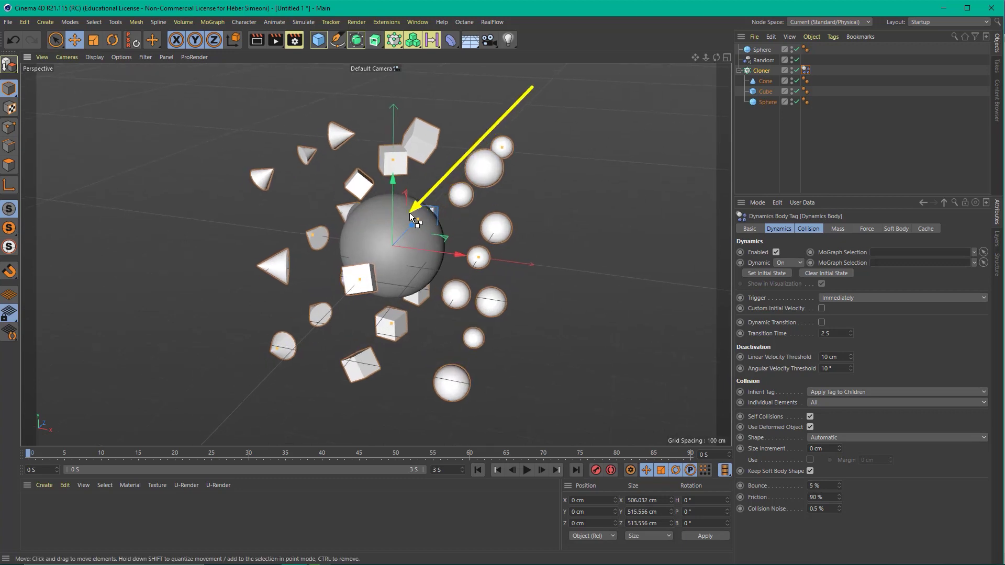
{"action": "left_click", "coordinate": [526, 470]}
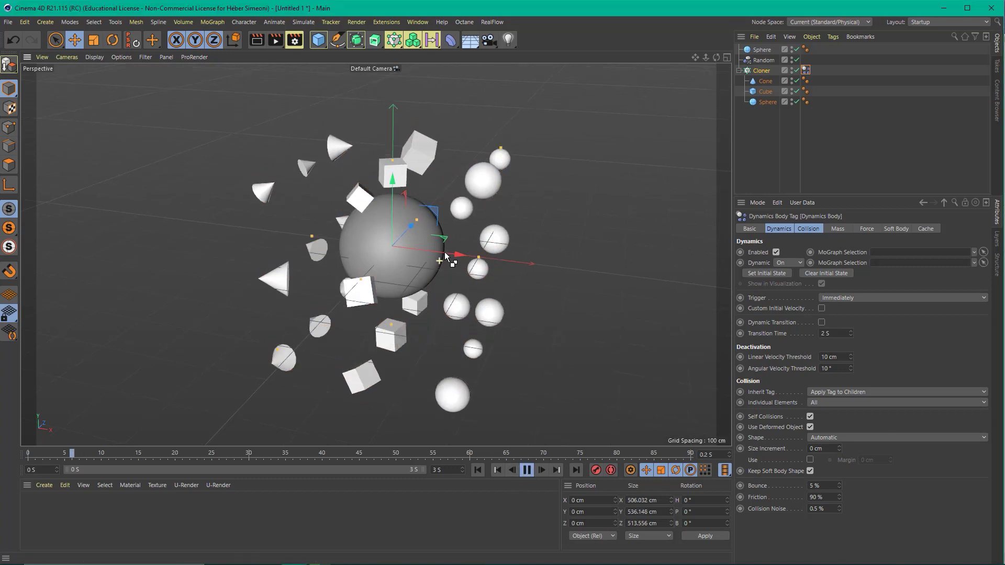
{"action": "left_click", "coordinate": [527, 469]}
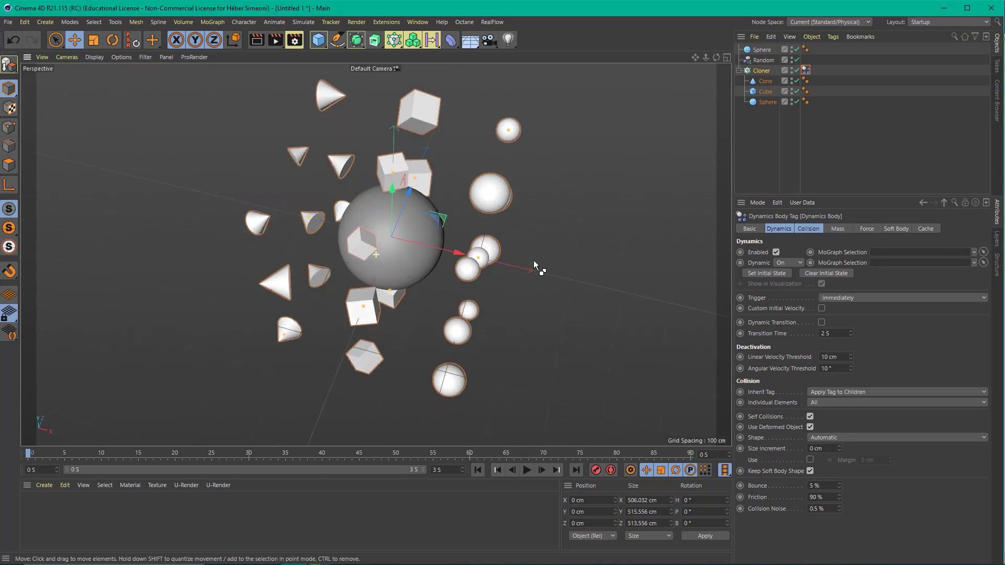
{"action": "left_click", "coordinate": [527, 470]}
{"action": "left_click", "coordinate": [527, 471]}
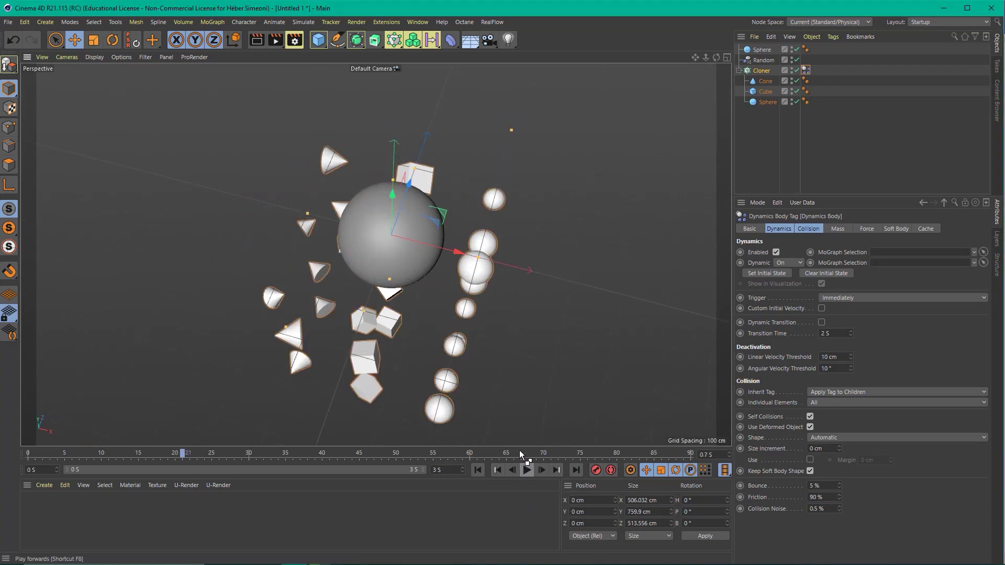
{"action": "left_click", "coordinate": [476, 470]}
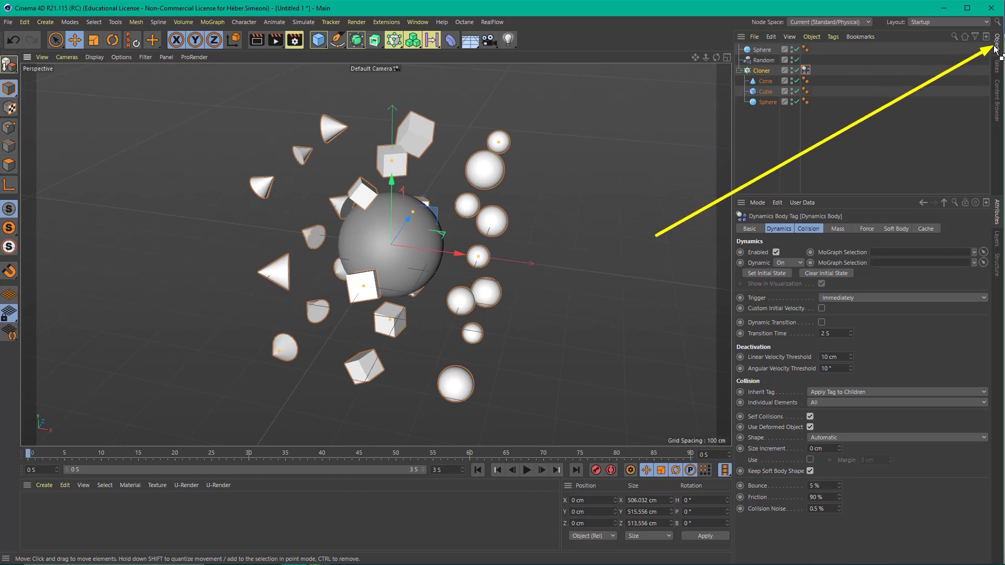
Step: Tag the central Sphere as a static Collider Body and play the simulation to test collisions
{"action": "right_click", "coordinate": [763, 51]}
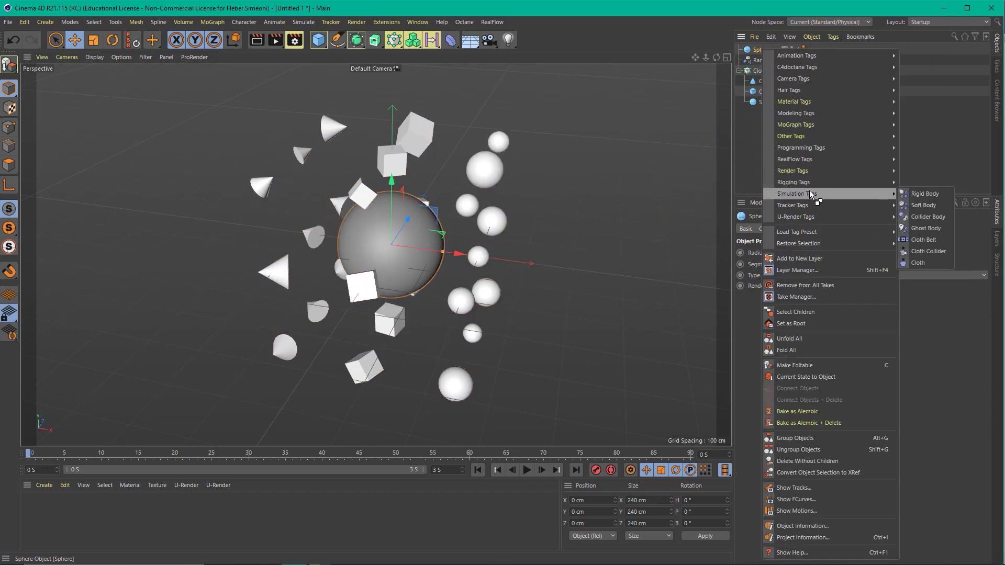
{"action": "mouse_move", "coordinate": [797, 193]}
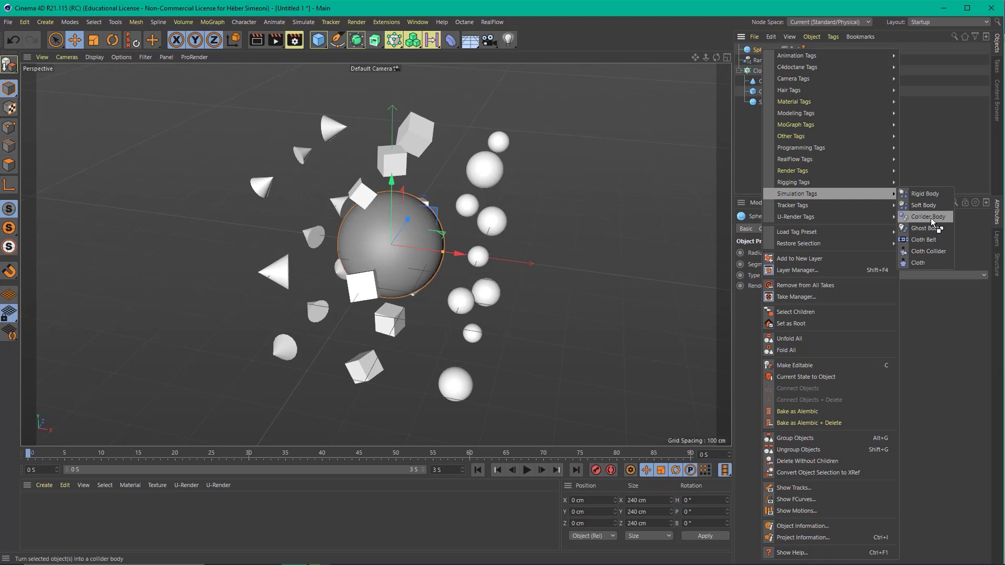
{"action": "left_click", "coordinate": [931, 218]}
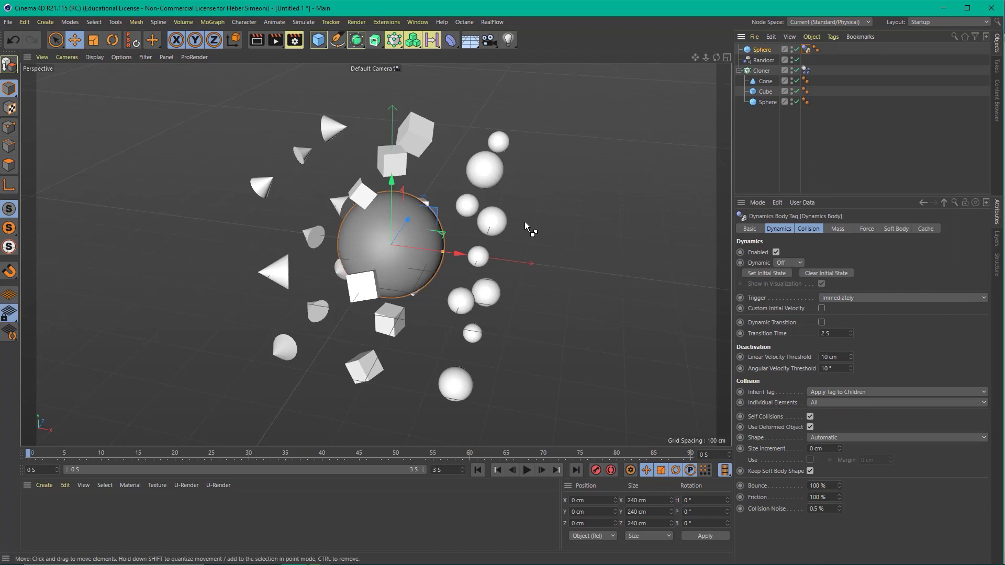
{"action": "left_click_drag", "start_coordinate": [524, 222], "coordinate": [521, 283], "text": "alt"}
{"action": "left_click", "coordinate": [528, 468]}
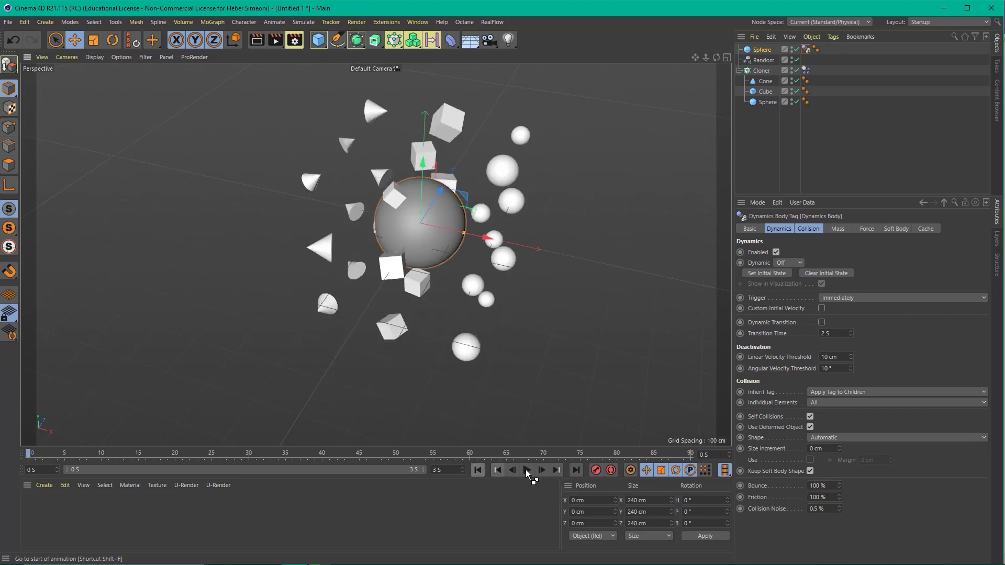
Step: Replay the collision simulation, rewind to frame 0, deselect the sphere, and bring up Simulate > Forces
{"action": "left_click", "coordinate": [478, 470]}
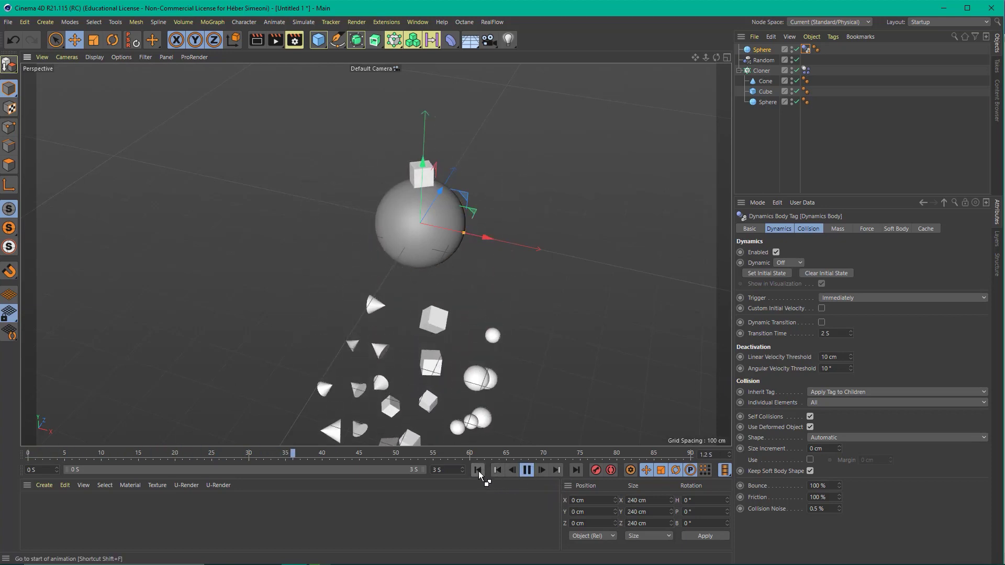
{"action": "left_click", "coordinate": [477, 470]}
{"action": "left_click", "coordinate": [526, 470]}
{"action": "left_click", "coordinate": [483, 471]}
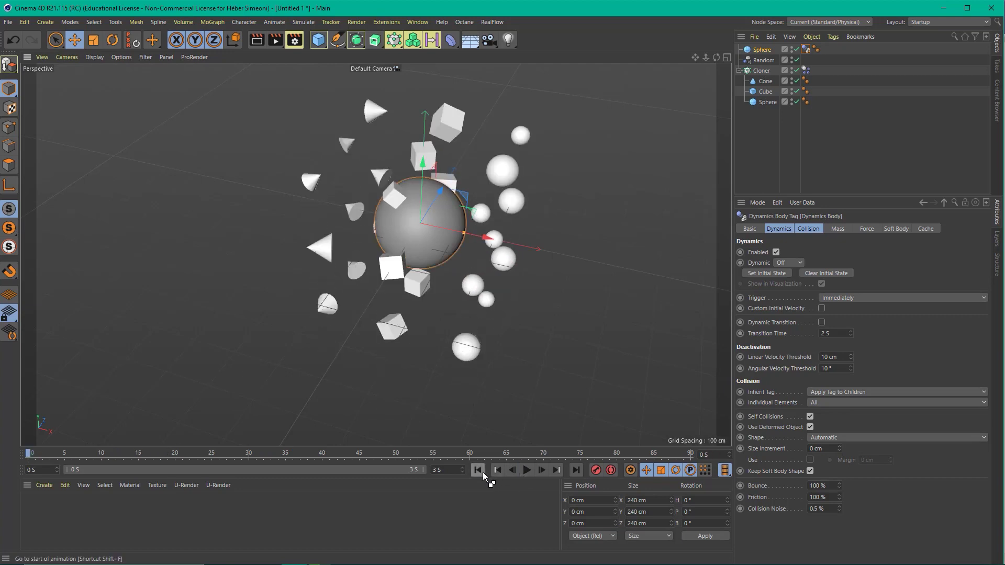
{"action": "left_click", "coordinate": [527, 470]}
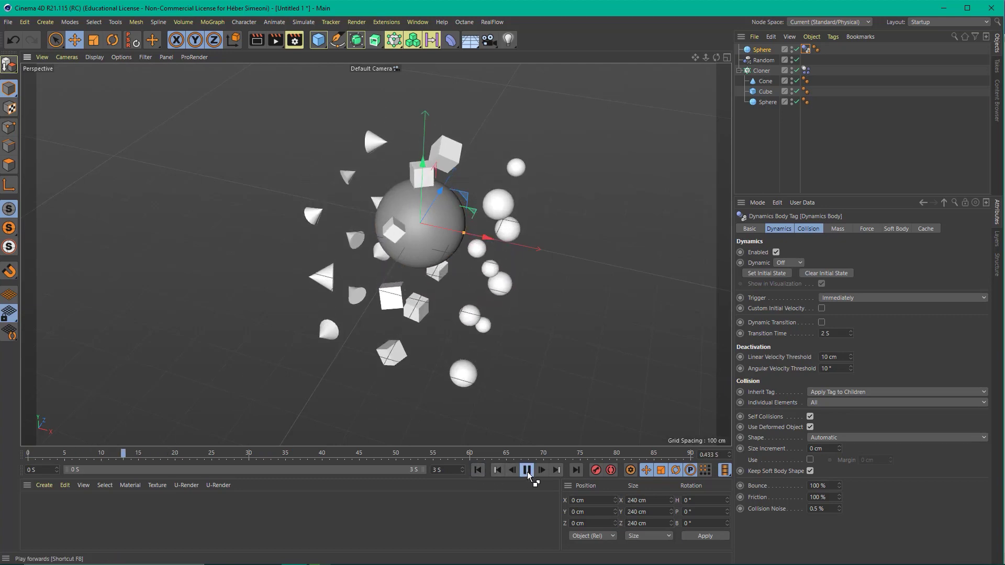
{"action": "left_click", "coordinate": [527, 470]}
{"action": "left_click", "coordinate": [478, 470]}
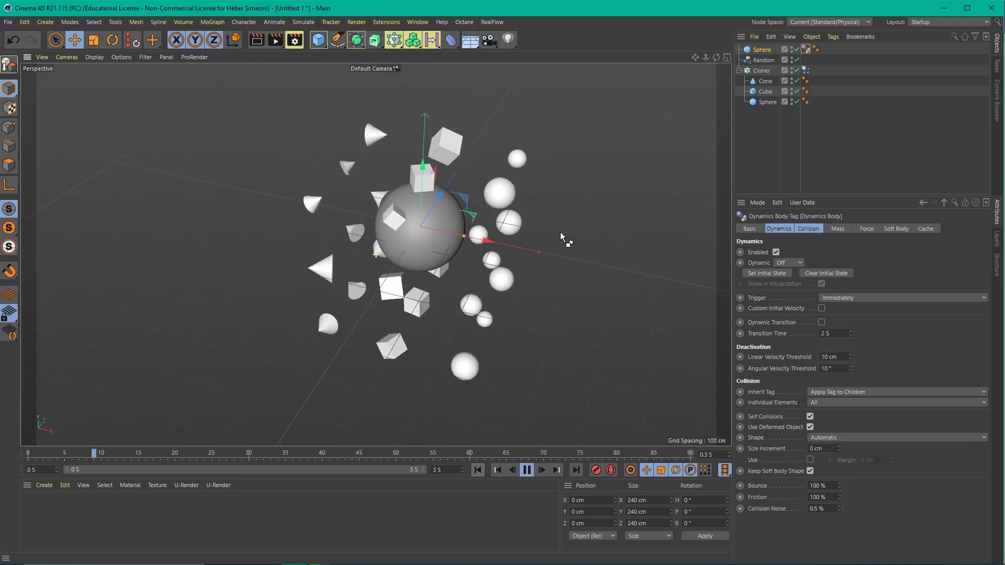
{"action": "left_click", "coordinate": [527, 469]}
{"action": "left_click", "coordinate": [479, 471]}
{"action": "left_click", "coordinate": [567, 300]}
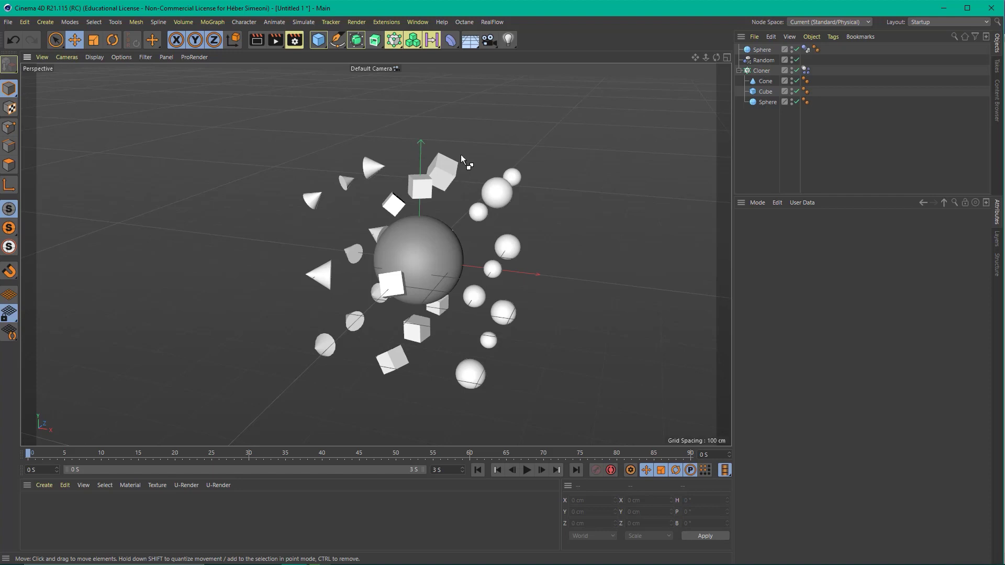
{"action": "left_click", "coordinate": [303, 22]}
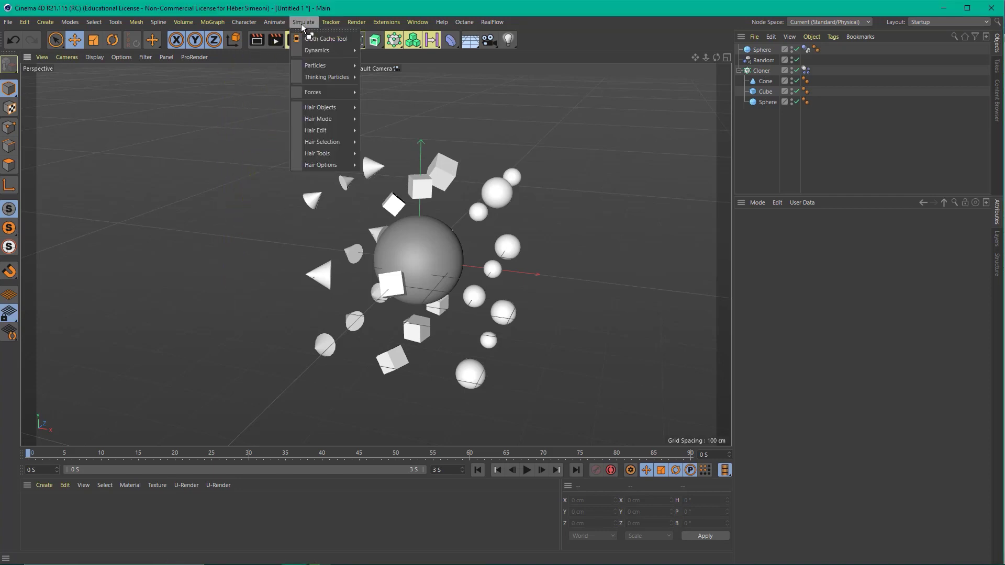
{"action": "mouse_move", "coordinate": [316, 92]}
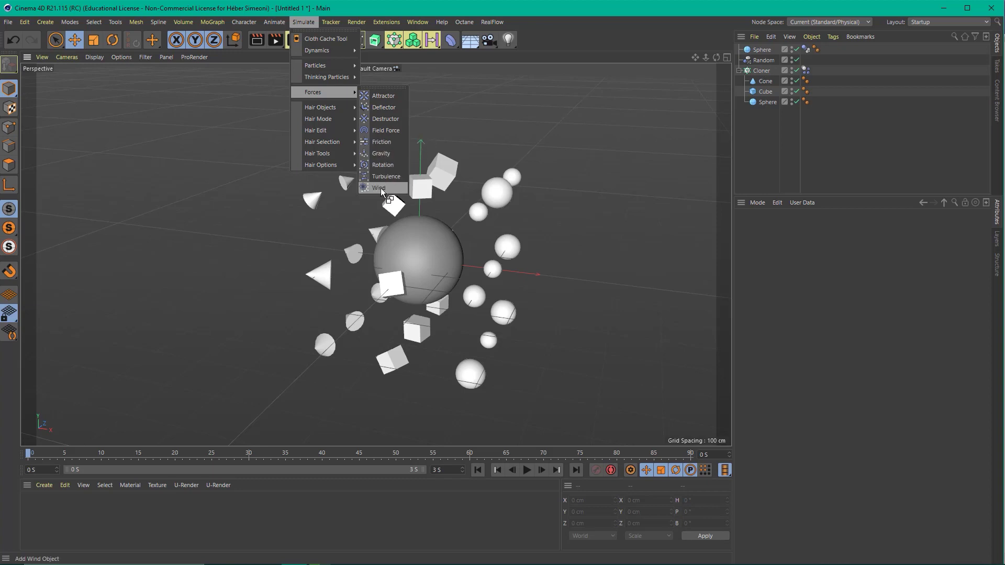
Step: Add an Attractor force to the scene and play the simulation to test it
{"action": "left_click", "coordinate": [381, 96]}
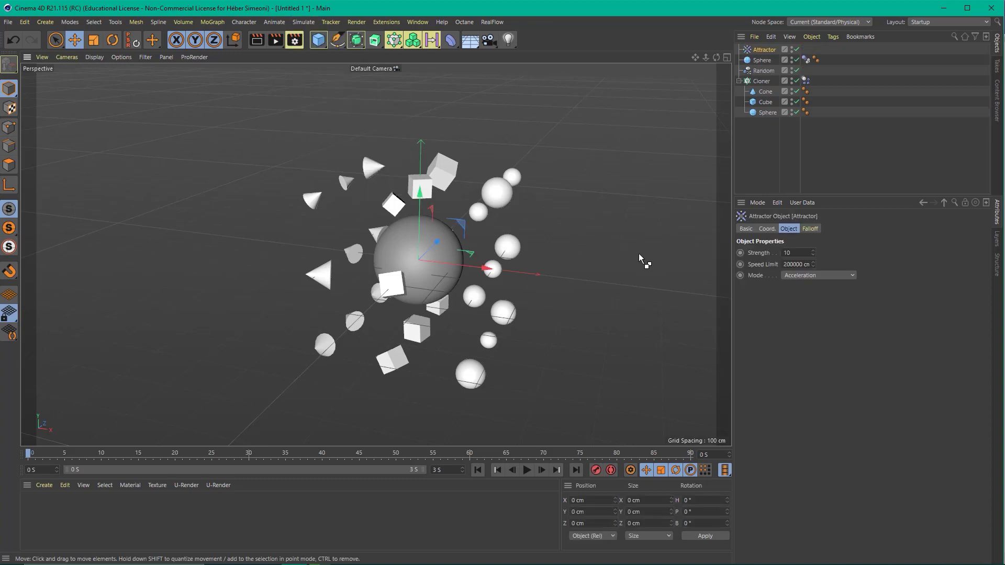
{"action": "scroll", "coordinate": [390, 306], "scroll_direction": "down", "scroll_amount": 3}
{"action": "scroll", "coordinate": [425, 209], "scroll_direction": "down", "scroll_amount": 2}
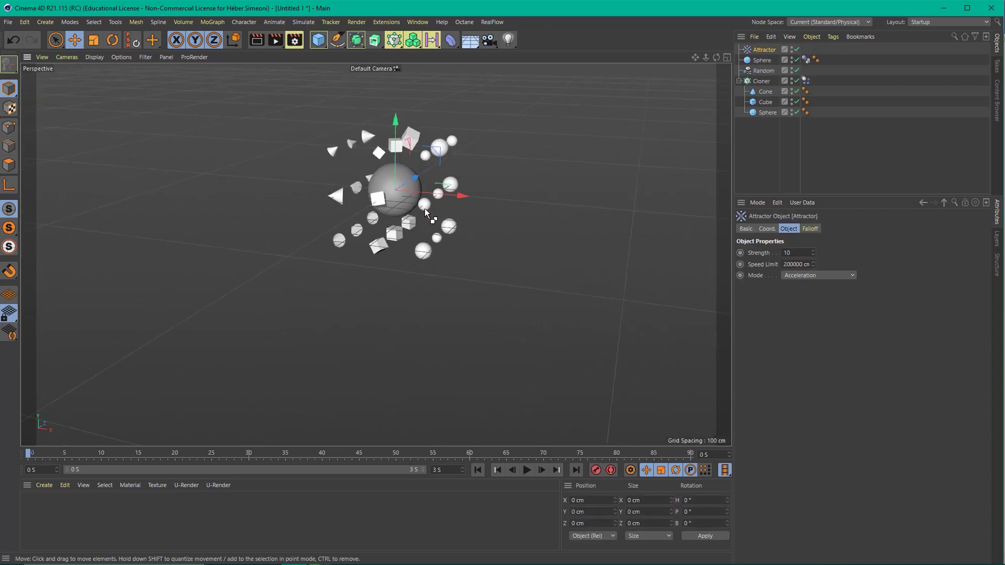
{"action": "left_click", "coordinate": [526, 470]}
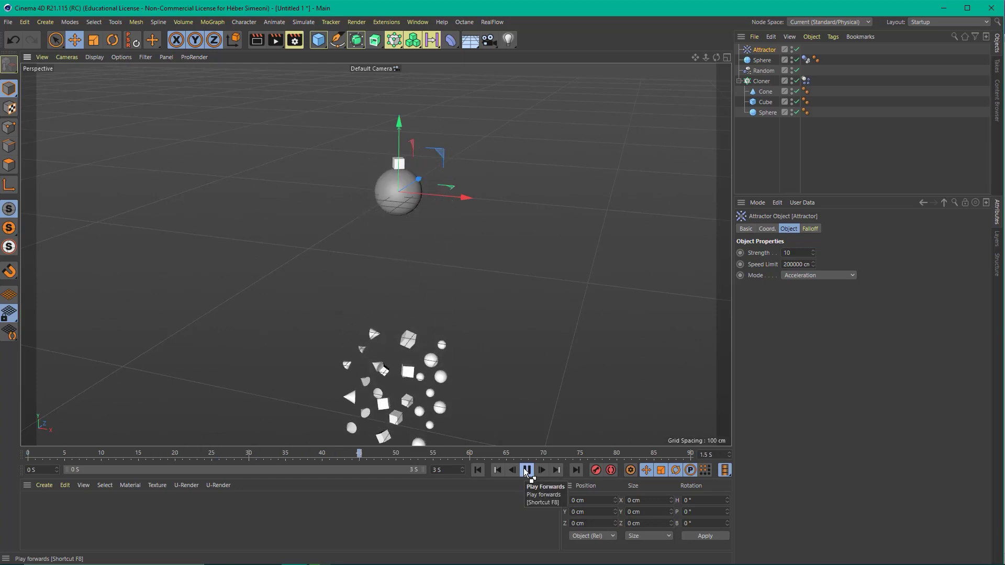
{"action": "left_click", "coordinate": [526, 471]}
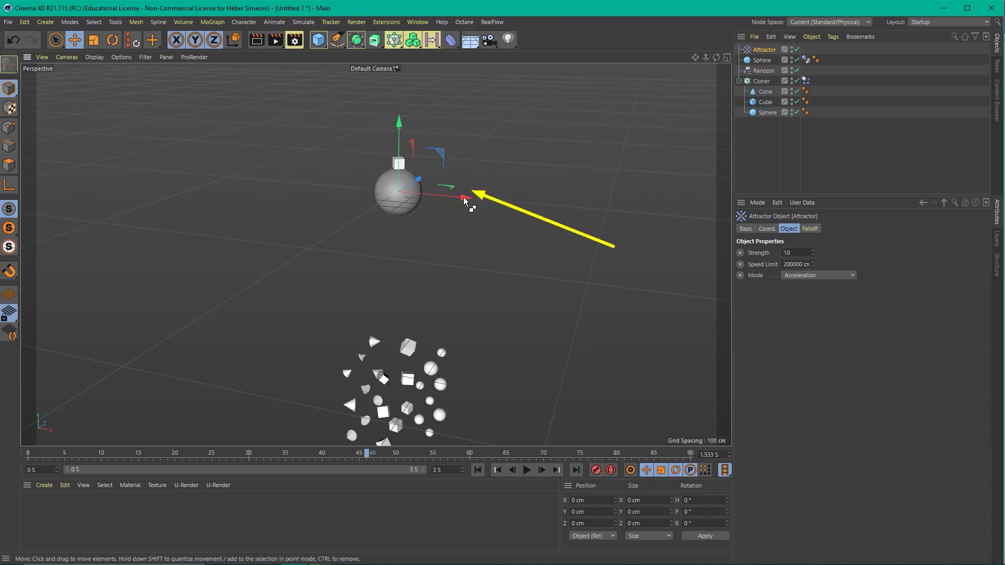
Step: Nudge the Attractor along X and zoom in on the central sphere
{"action": "mouse_move", "coordinate": [463, 198]}
{"action": "left_mouse_down"}
{"action": "mouse_move", "coordinate": [346, 196]}
{"action": "mouse_move", "coordinate": [511, 209]}
{"action": "mouse_move", "coordinate": [453, 209]}
{"action": "left_mouse_up"}
{"action": "scroll", "coordinate": [445, 134], "scroll_direction": "up", "scroll_amount": 2}
{"action": "scroll", "coordinate": [445, 134], "scroll_direction": "up", "scroll_amount": 1}
{"action": "left_click_drag", "start_coordinate": [490, 99], "coordinate": [384, 211]}
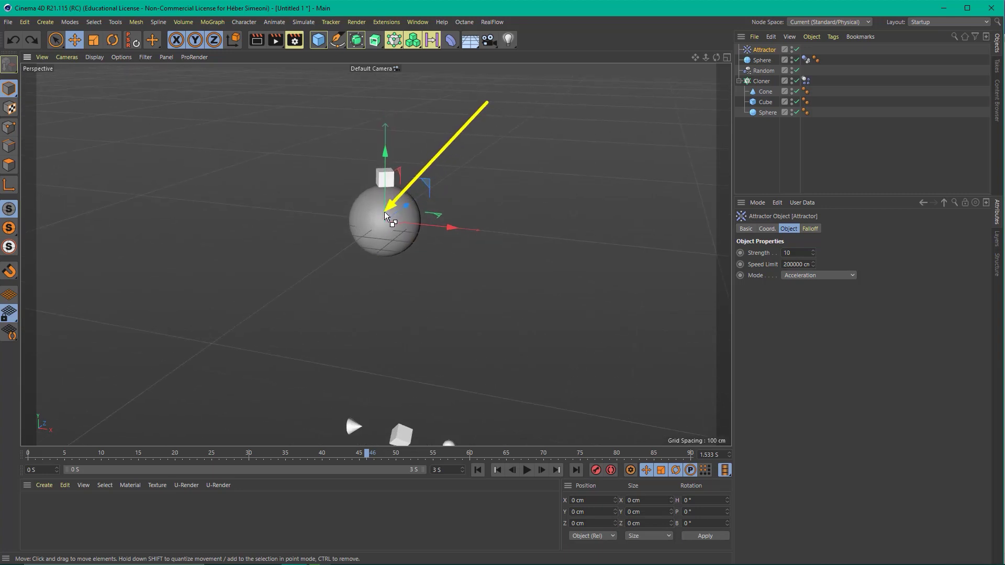
{"action": "mouse_move", "coordinate": [384, 211]}
{"action": "left_mouse_down"}
{"action": "mouse_move", "coordinate": [772, 46]}
{"action": "mouse_move", "coordinate": [419, 387]}
{"action": "mouse_move", "coordinate": [413, 418]}
{"action": "mouse_move", "coordinate": [676, 95]}
{"action": "mouse_move", "coordinate": [760, 52]}
{"action": "mouse_move", "coordinate": [999, 212]}
{"action": "mouse_move", "coordinate": [999, 202]}
{"action": "mouse_move", "coordinate": [754, 240]}
{"action": "mouse_move", "coordinate": [785, 256]}
{"action": "left_mouse_up"}
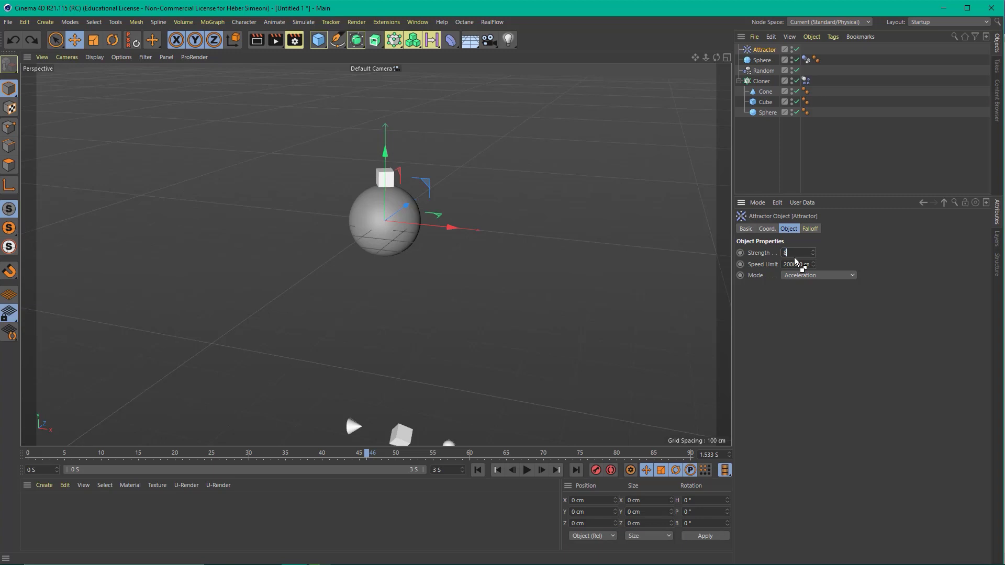
{"action": "type", "text": "8000"}
Step: Confirm an Attractor Strength of 8000, then rewind and play the simulation
{"action": "key", "text": "Return"}
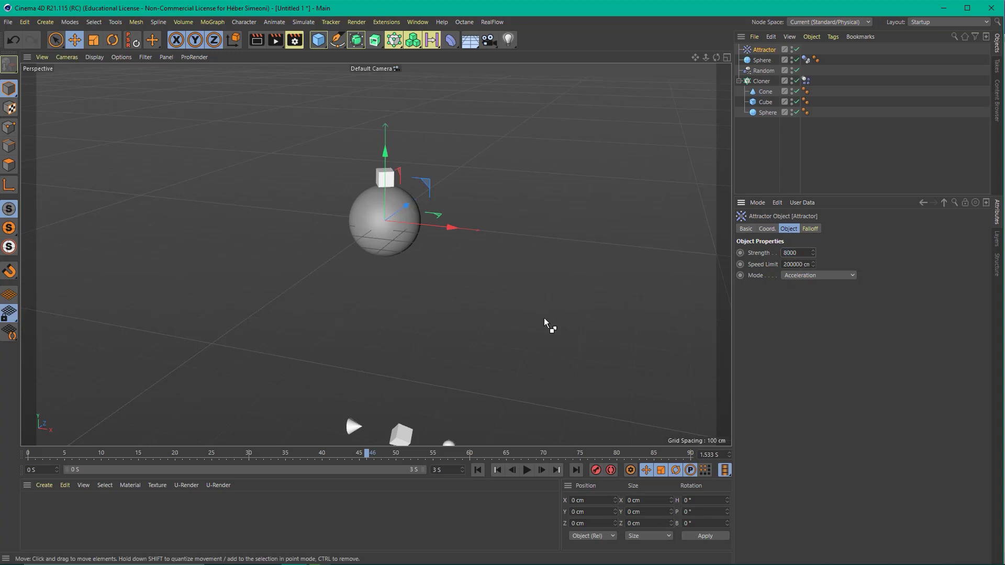
{"action": "left_click", "coordinate": [478, 470]}
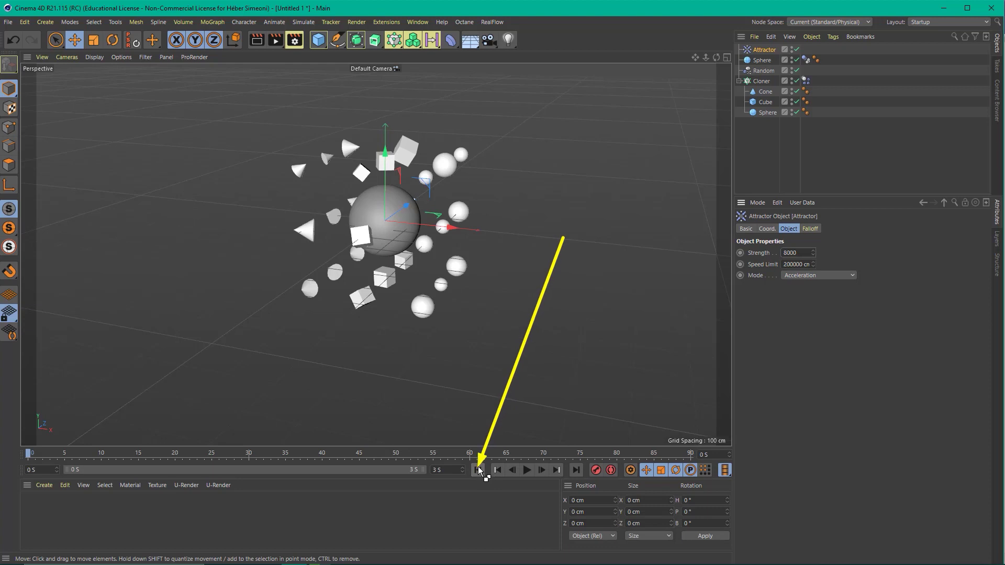
{"action": "left_click", "coordinate": [527, 469]}
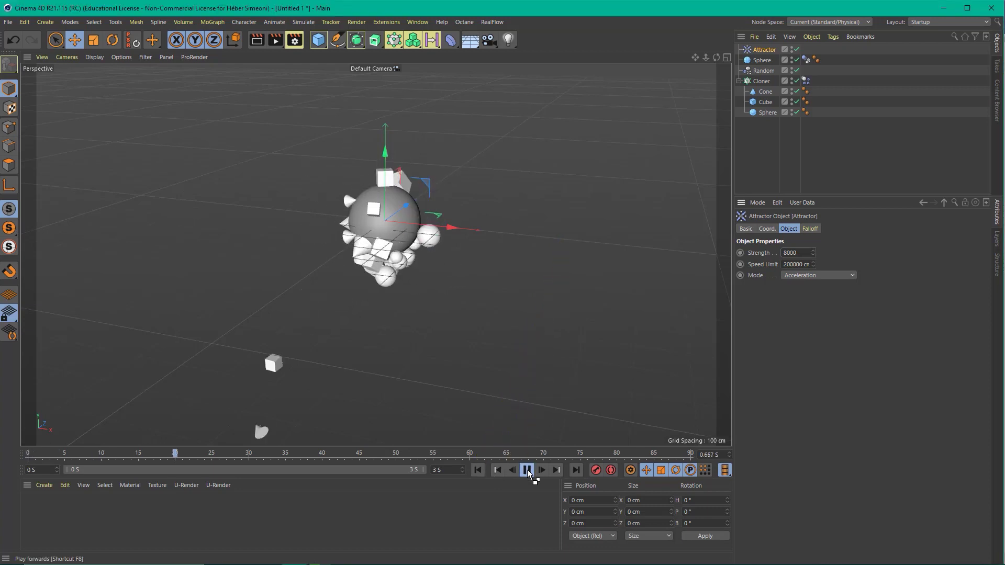
{"action": "scroll", "coordinate": [437, 212], "scroll_direction": "up", "scroll_amount": 2}
{"action": "scroll", "coordinate": [454, 180], "scroll_direction": "up", "scroll_amount": 3}
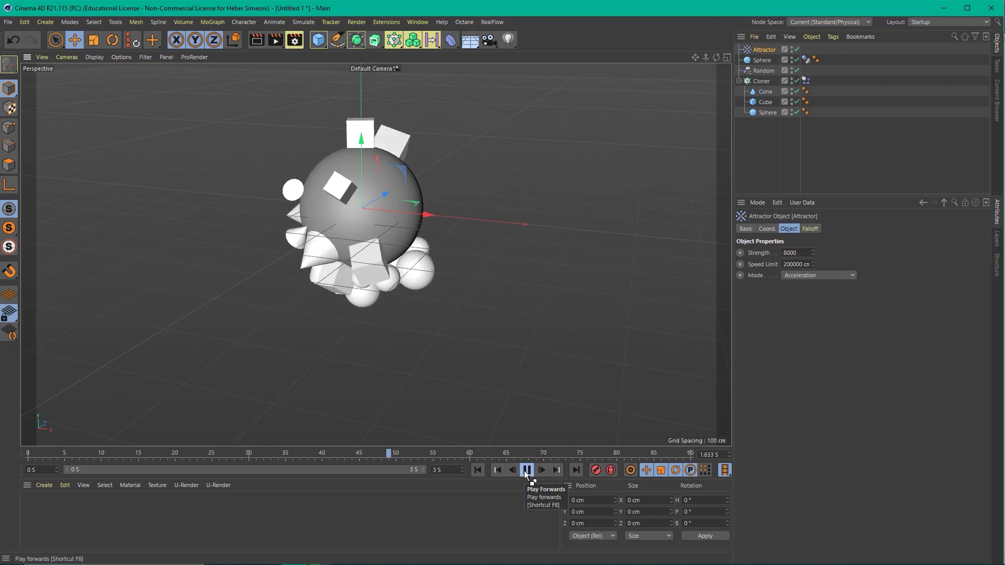
{"action": "scroll", "coordinate": [469, 221], "scroll_direction": "down", "scroll_amount": 2}
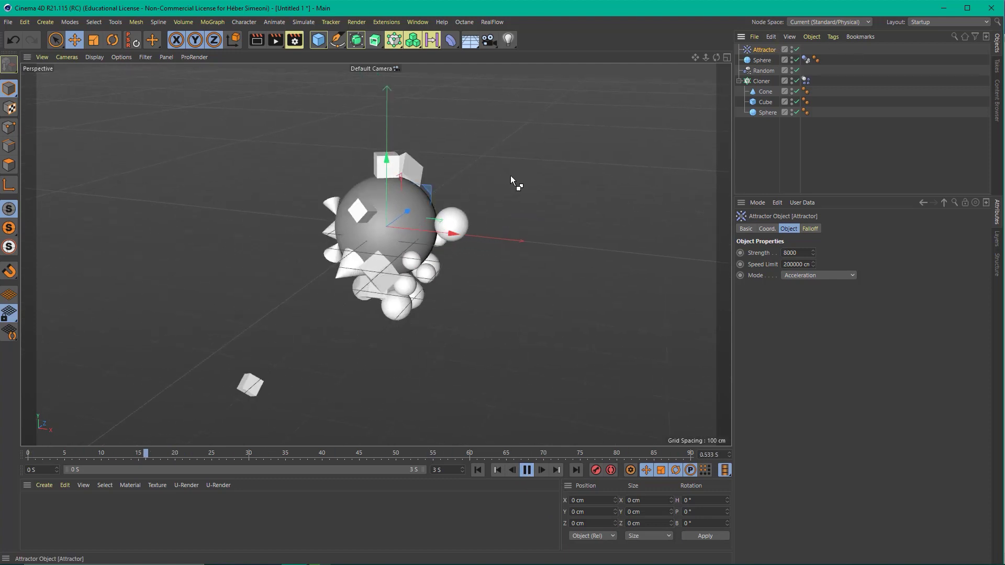
Step: Test-move the Attractor about 558 cm along X, undo it, then stop and rewind
{"action": "mouse_move", "coordinate": [452, 232]}
{"action": "left_mouse_down"}
{"action": "mouse_move", "coordinate": [256, 208]}
{"action": "mouse_move", "coordinate": [331, 196]}
{"action": "mouse_move", "coordinate": [642, 203]}
{"action": "mouse_move", "coordinate": [597, 191]}
{"action": "left_mouse_up"}
{"action": "key", "text": "ctrl+z"}
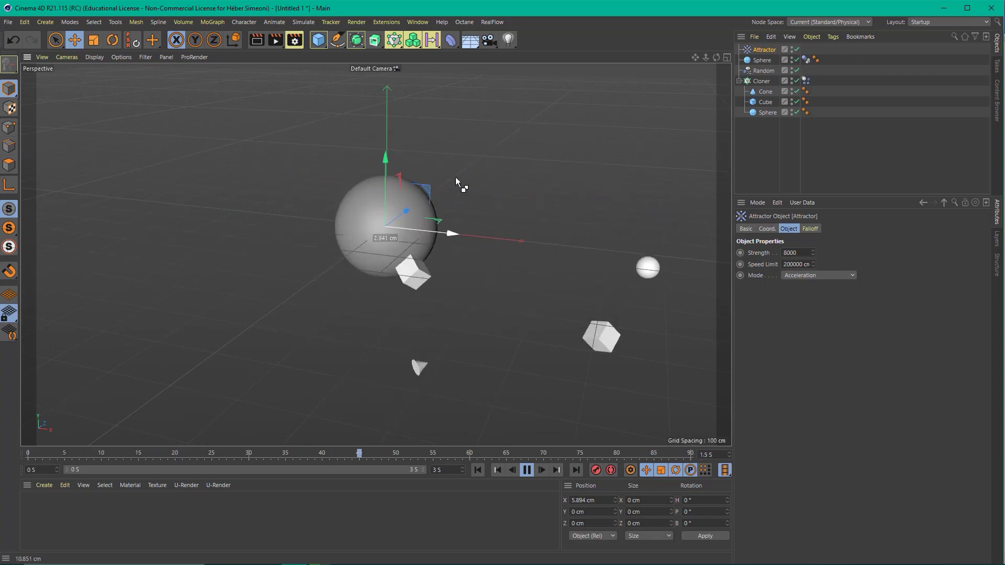
{"action": "left_click", "coordinate": [526, 472]}
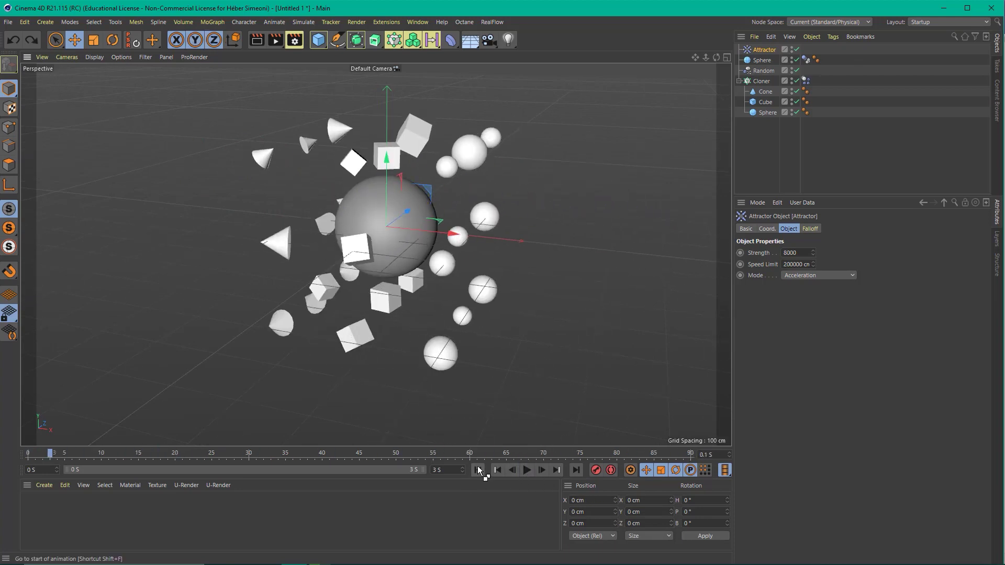
{"action": "left_click", "coordinate": [478, 470]}
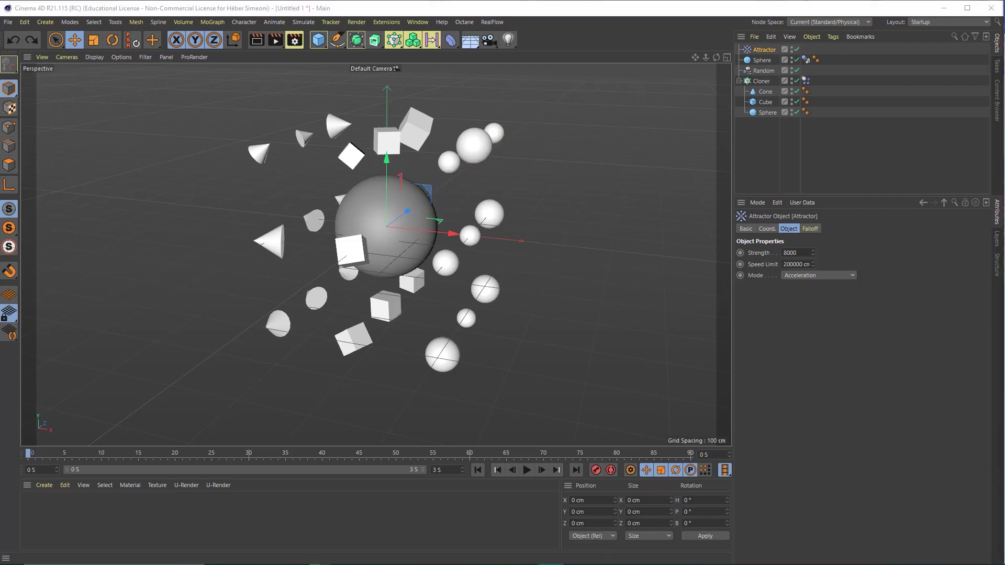
Step: Replay the simulation while test-moving the central sphere, then deselect it and stop playback
{"action": "left_click", "coordinate": [527, 469]}
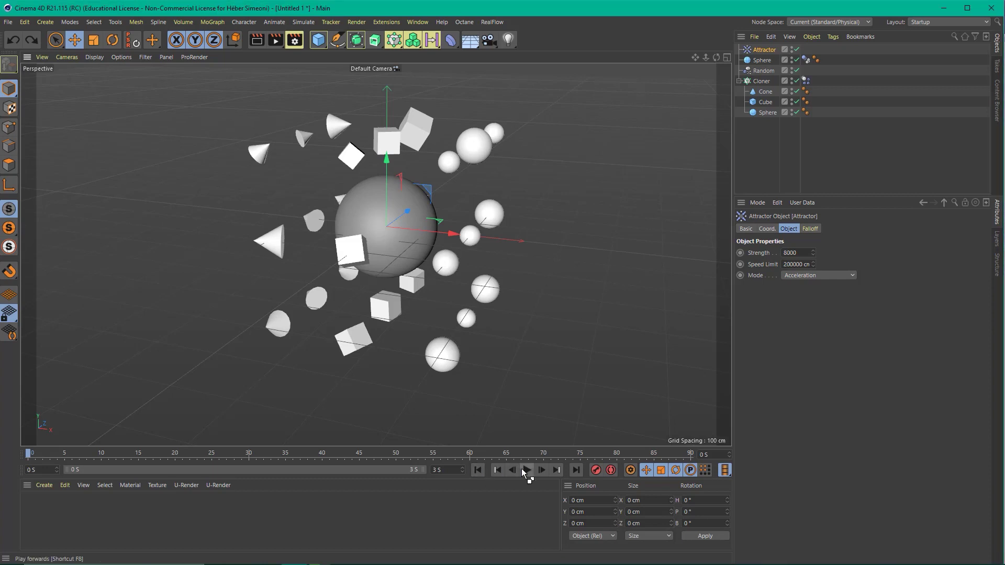
{"action": "left_click", "coordinate": [762, 60]}
{"action": "mouse_move", "coordinate": [424, 199]}
{"action": "left_mouse_down"}
{"action": "mouse_move", "coordinate": [446, 182]}
{"action": "mouse_move", "coordinate": [449, 162]}
{"action": "mouse_move", "coordinate": [406, 158]}
{"action": "mouse_move", "coordinate": [421, 206]}
{"action": "mouse_move", "coordinate": [444, 202]}
{"action": "mouse_move", "coordinate": [463, 180]}
{"action": "mouse_move", "coordinate": [436, 190]}
{"action": "left_mouse_up"}
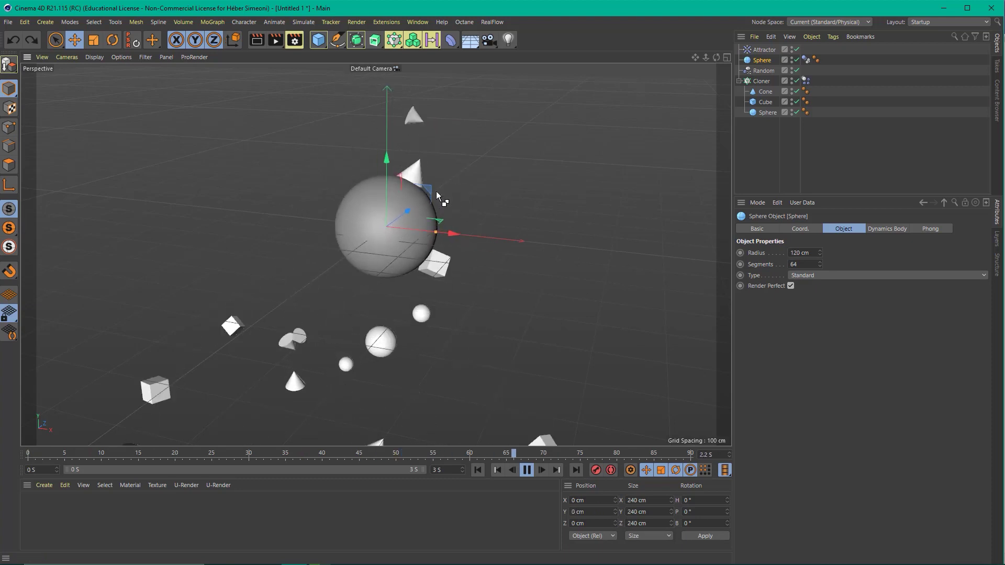
{"action": "left_click", "coordinate": [518, 197]}
{"action": "left_click", "coordinate": [527, 470]}
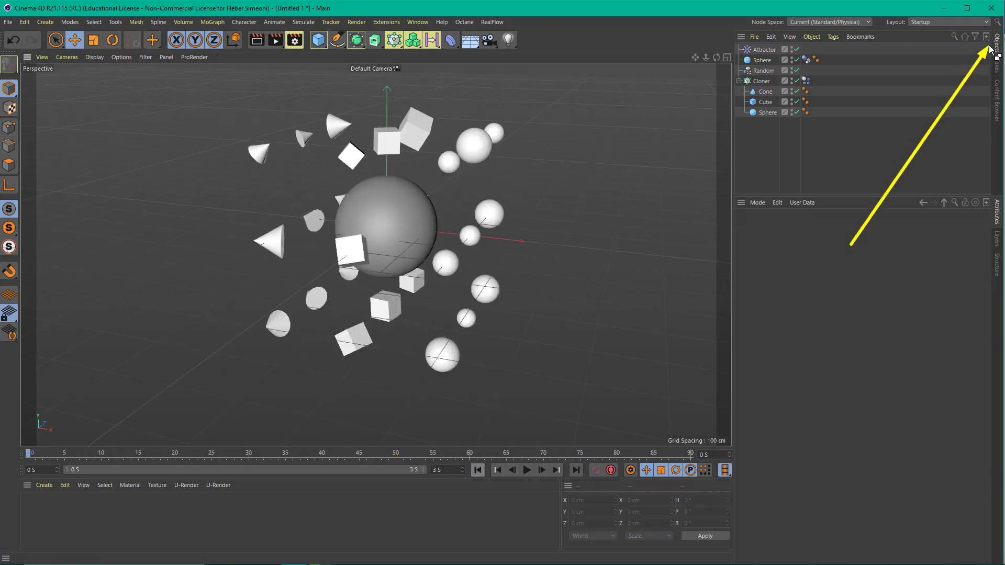
Step: Add a Vibrate animation tag to the central Sphere
{"action": "left_click", "coordinate": [761, 60]}
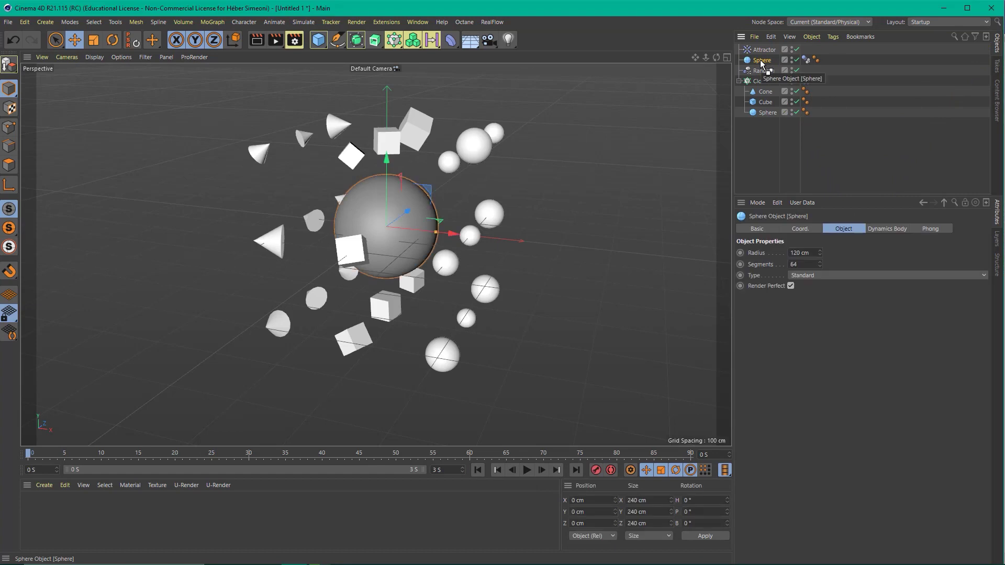
{"action": "right_click", "coordinate": [761, 62]}
{"action": "mouse_move", "coordinate": [796, 61]}
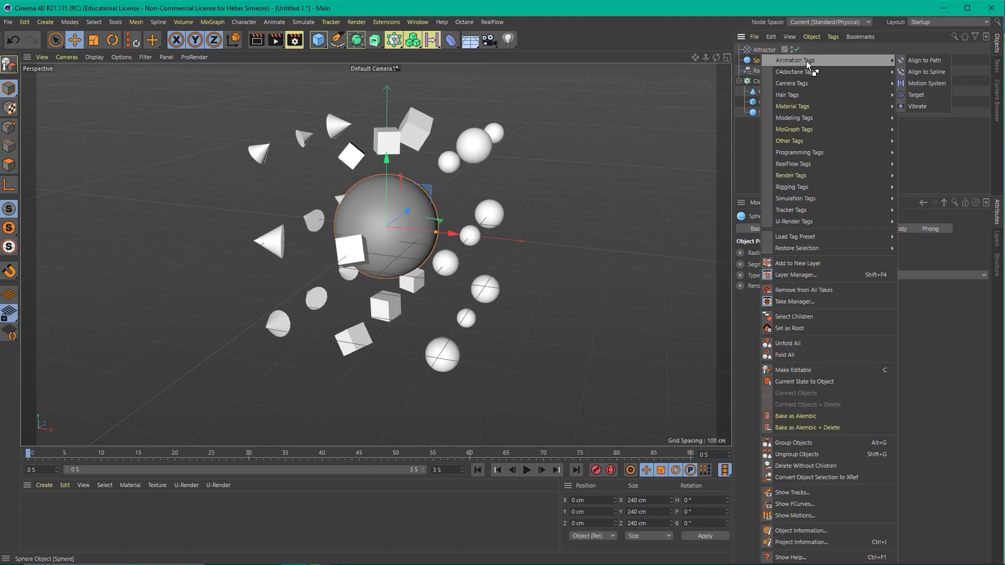
{"action": "left_click", "coordinate": [919, 108]}
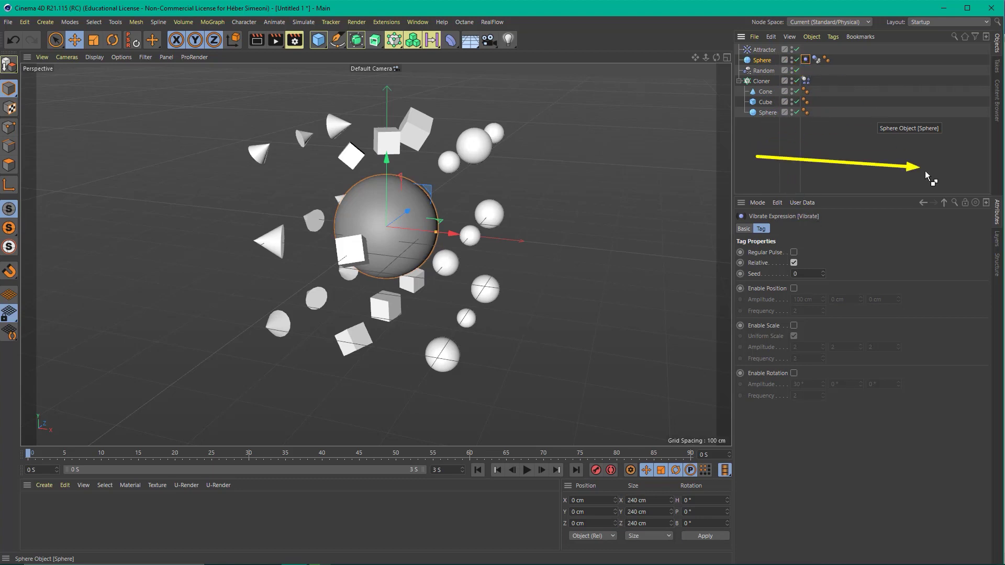
{"action": "left_click_drag", "start_coordinate": [806, 68], "coordinate": [763, 229]}
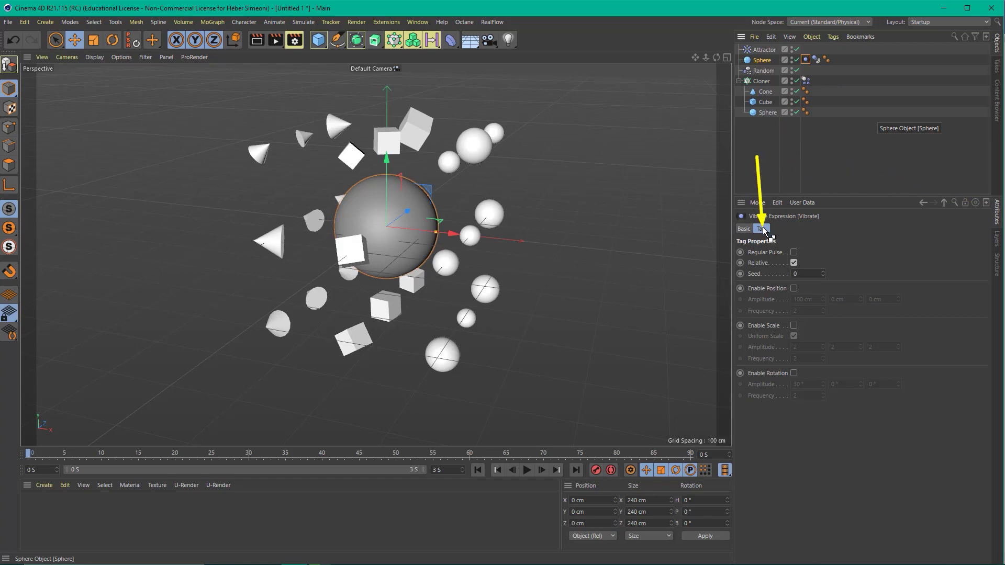
{"action": "left_click_drag", "start_coordinate": [764, 230], "coordinate": [764, 295]}
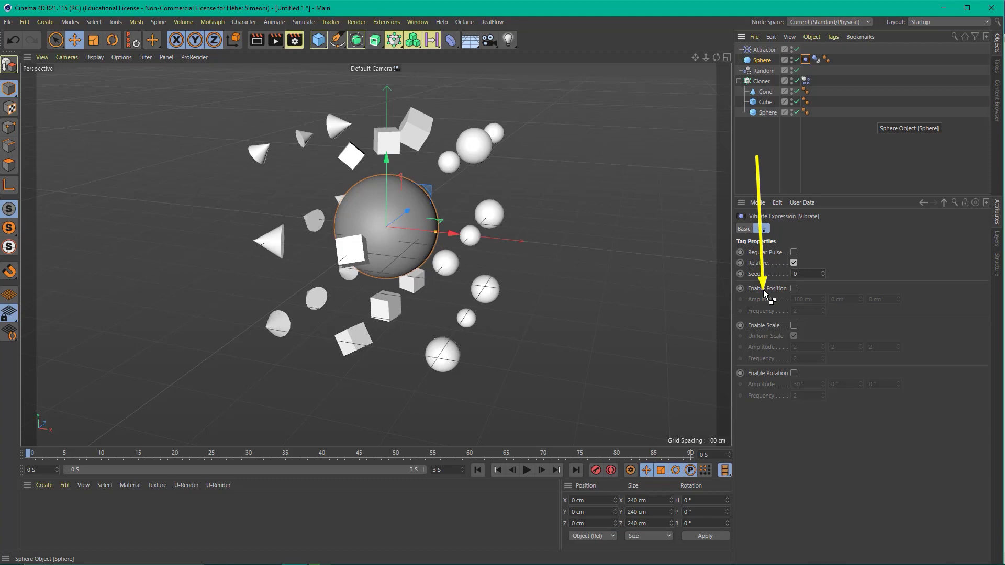
{"action": "mouse_move", "coordinate": [764, 294]}
{"action": "left_mouse_down"}
{"action": "mouse_move", "coordinate": [798, 328]}
{"action": "mouse_move", "coordinate": [796, 377]}
{"action": "left_mouse_up"}
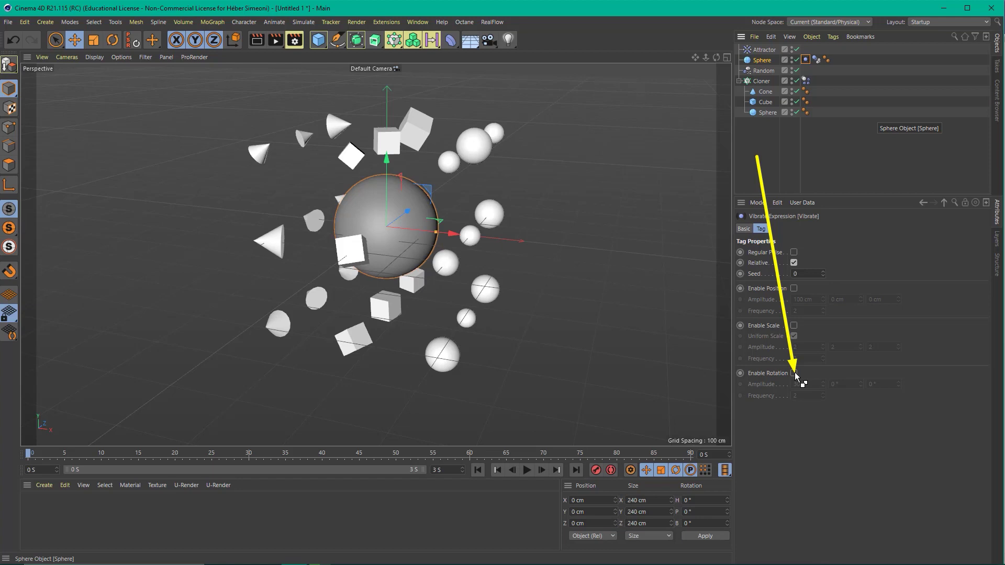
Step: Enable rotation vibration (30° amplitude, frequency 2), preview the wobble, and rewind to frame 0
{"action": "left_click", "coordinate": [794, 373]}
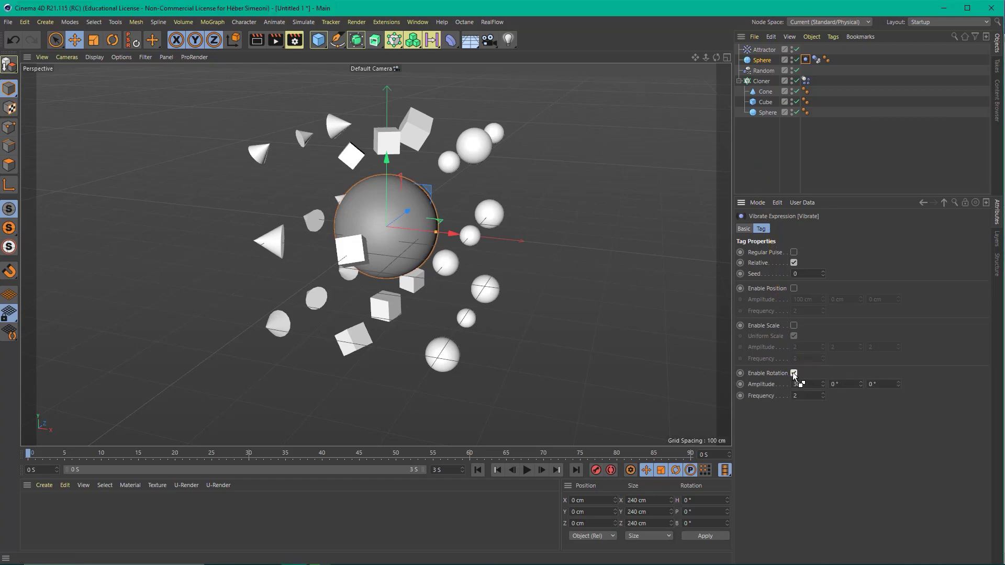
{"action": "left_click", "coordinate": [526, 470]}
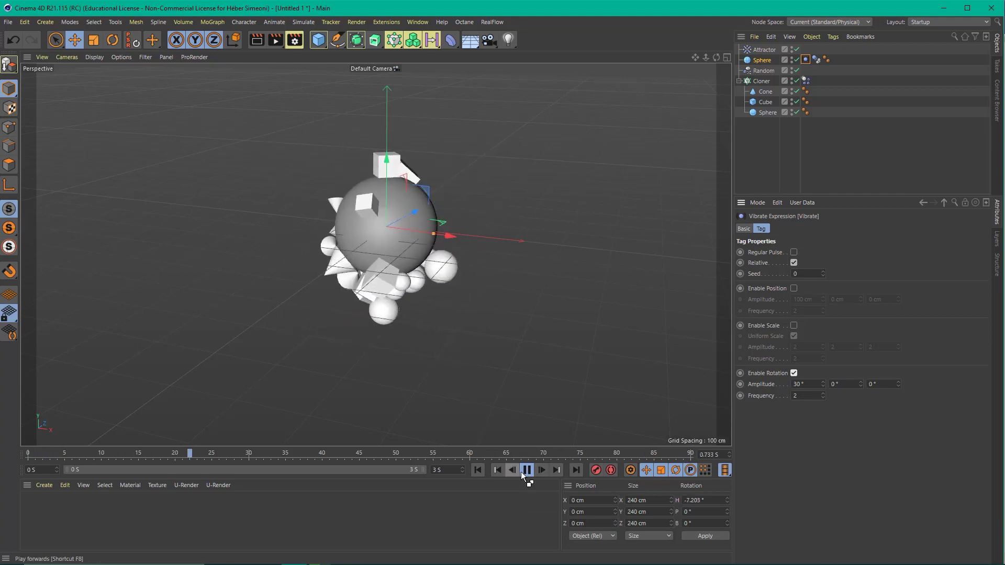
{"action": "left_click", "coordinate": [527, 470]}
{"action": "left_click", "coordinate": [477, 470]}
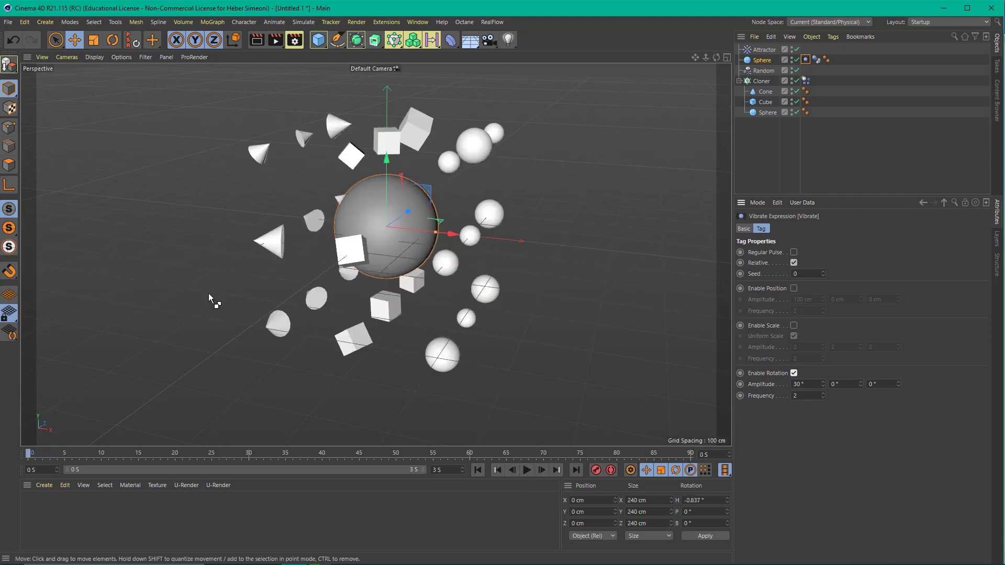
{"action": "left_click", "coordinate": [93, 56]}
Step: Switch the viewport to Gouraud Shading (Lines) and preview the simulation
{"action": "left_click", "coordinate": [109, 85]}
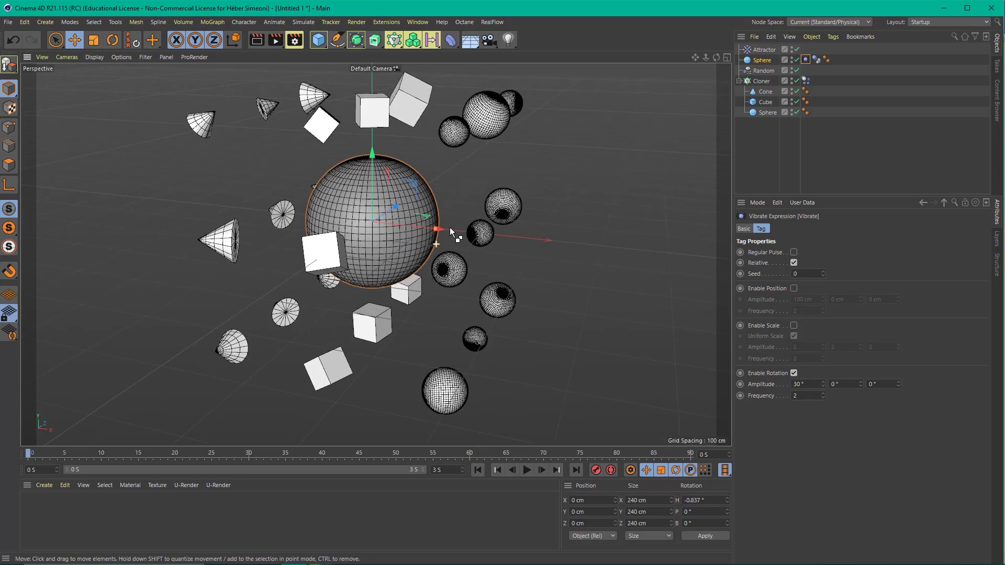
{"action": "left_click", "coordinate": [527, 470]}
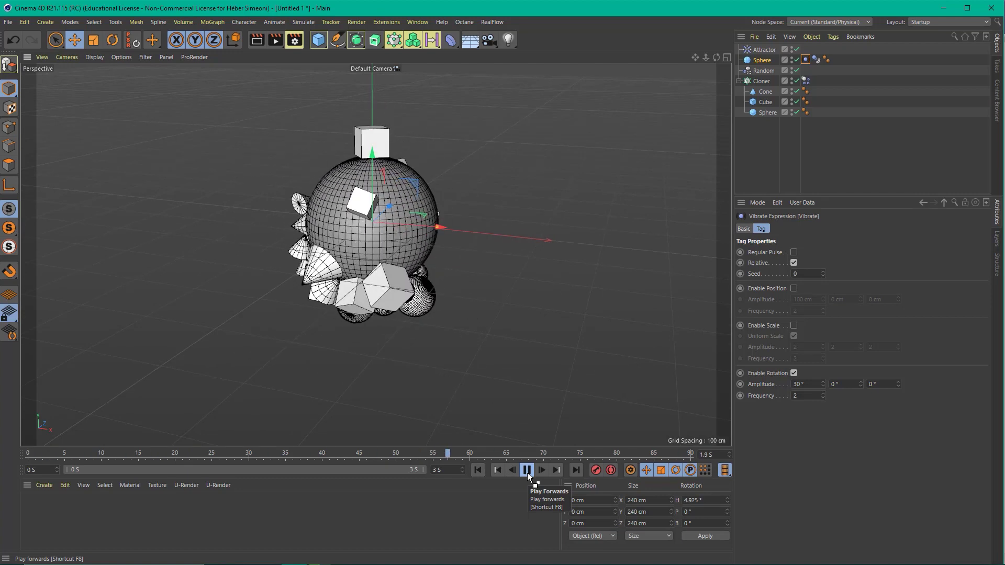
{"action": "left_click", "coordinate": [527, 470]}
{"action": "left_click", "coordinate": [477, 470]}
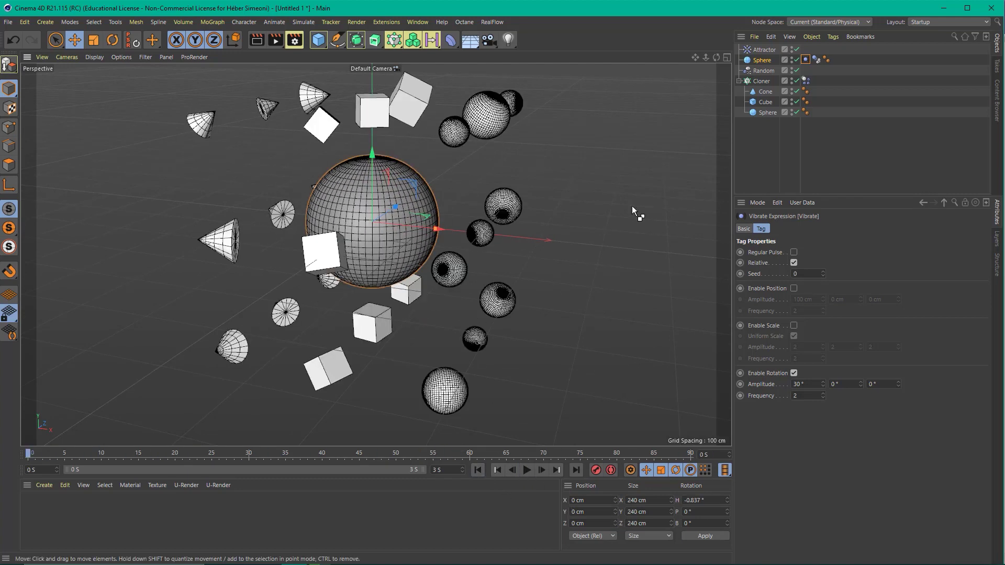
Step: Set the Vibrate tag's rotation amplitude to 360° on all three axes
{"action": "left_click", "coordinate": [810, 384]}
{"action": "type", "text": "360"}
{"action": "key", "text": "Tab"}
{"action": "type", "text": "360"}
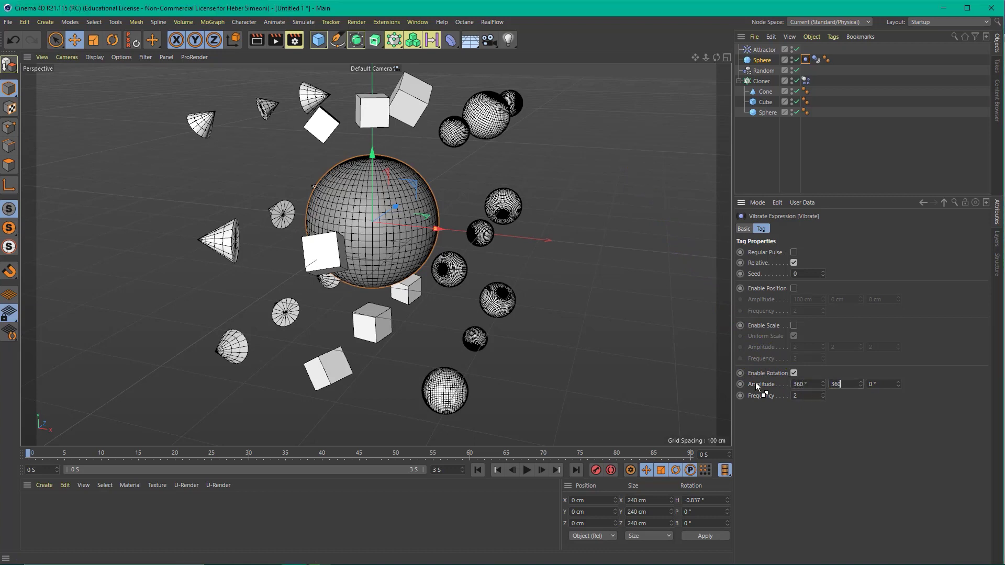
{"action": "key", "text": "Tab"}
{"action": "type", "text": "360"}
{"action": "key", "text": "Return"}
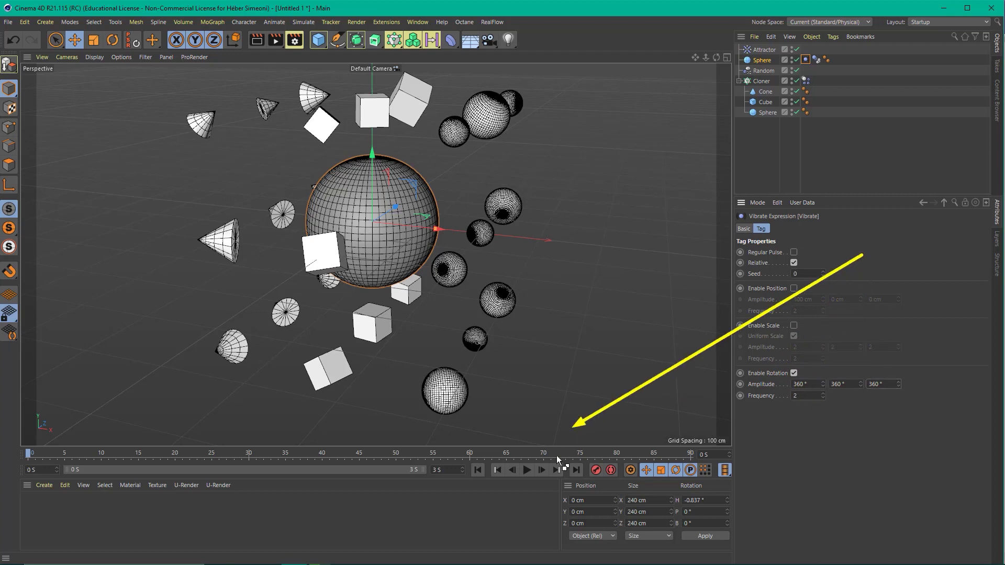
Step: Preview the sphere's 360° rotation vibration and rewind to frame 0
{"action": "left_click", "coordinate": [526, 469]}
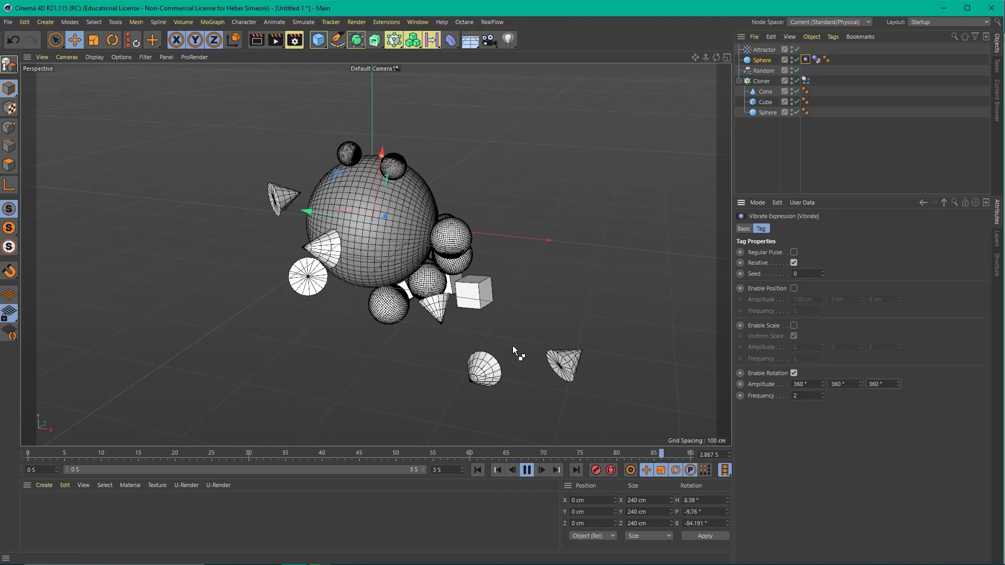
{"action": "left_click", "coordinate": [527, 470]}
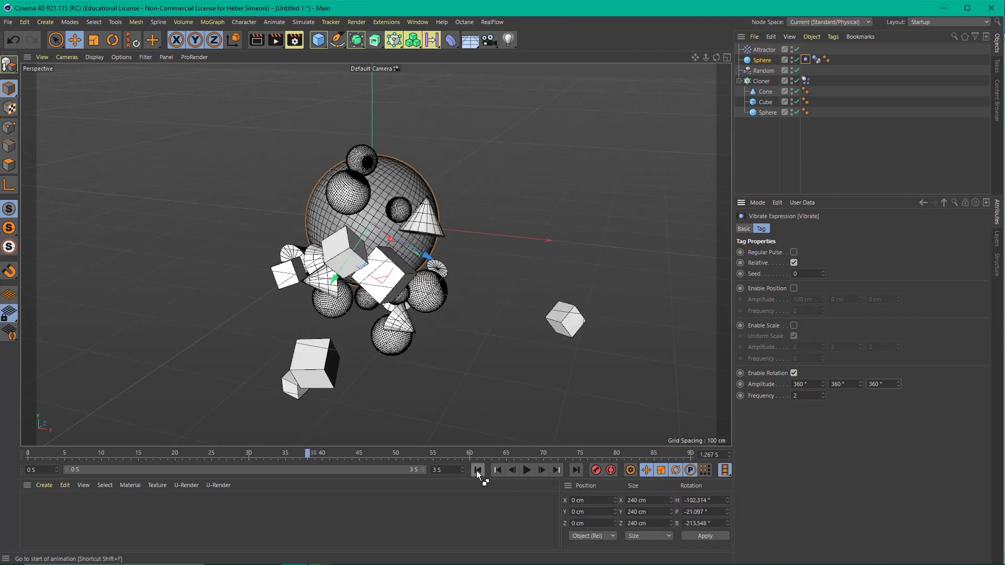
{"action": "left_click", "coordinate": [478, 470]}
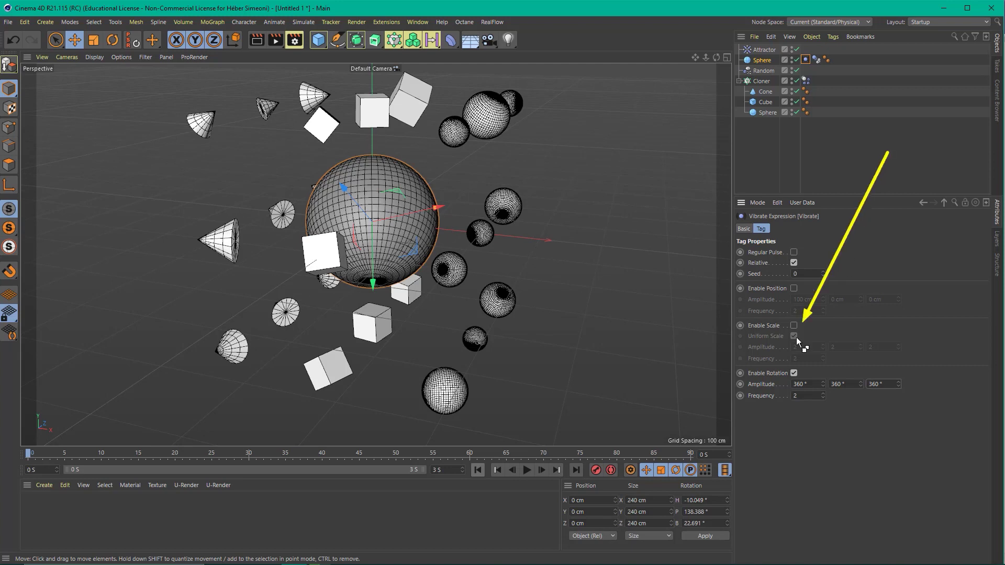
Step: Set the Vibrate frequency to 0.3, preview the spinning sphere, and rewind
{"action": "double_click", "coordinate": [803, 396]}
{"action": "type", "text": "0.3"}
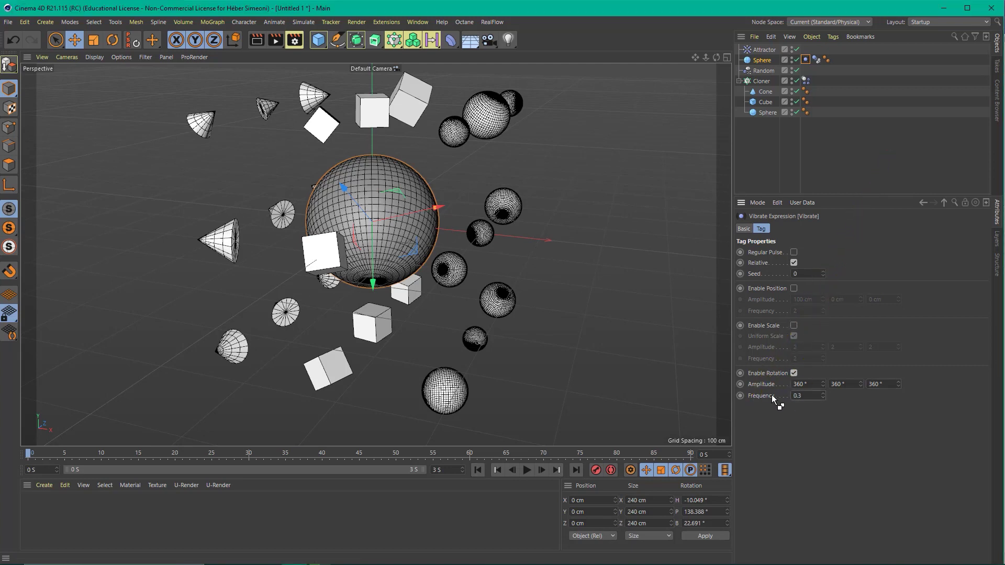
{"action": "left_click", "coordinate": [526, 470]}
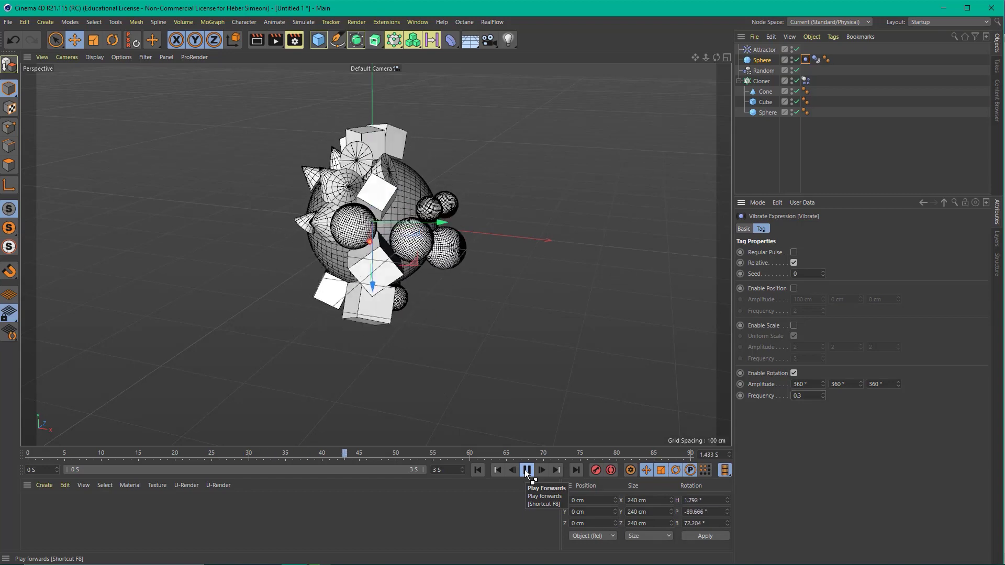
{"action": "left_click", "coordinate": [525, 469]}
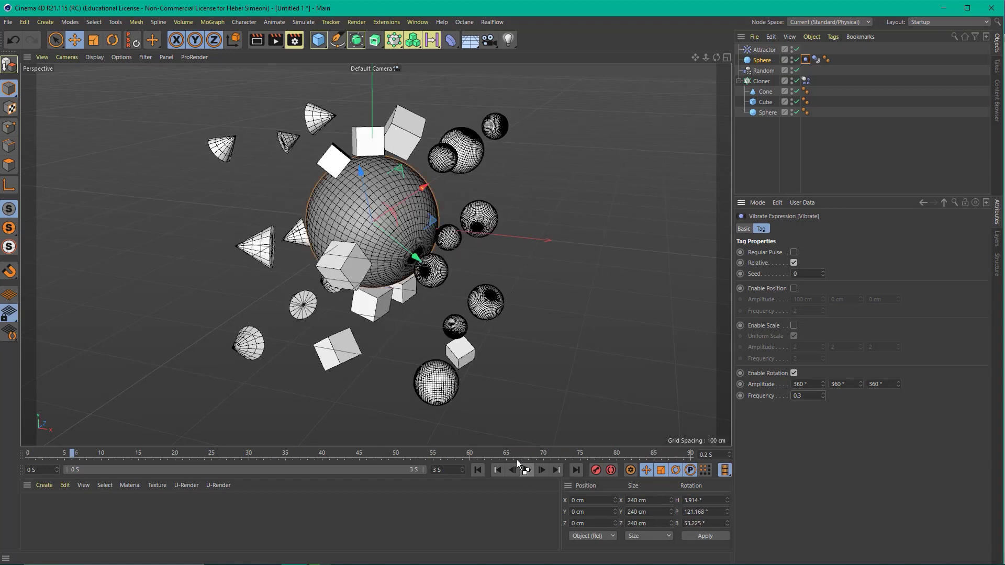
{"action": "left_click", "coordinate": [478, 469]}
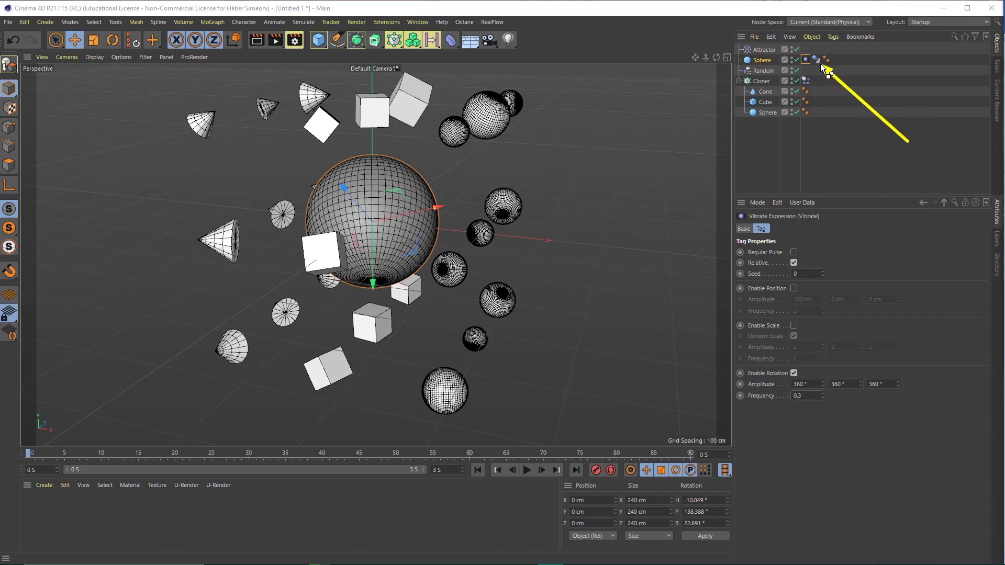
Step: Copy the Sphere's Dynamics Body tag onto the Cloner and set both tags' Bounce to 0%
{"action": "left_click", "coordinate": [817, 60]}
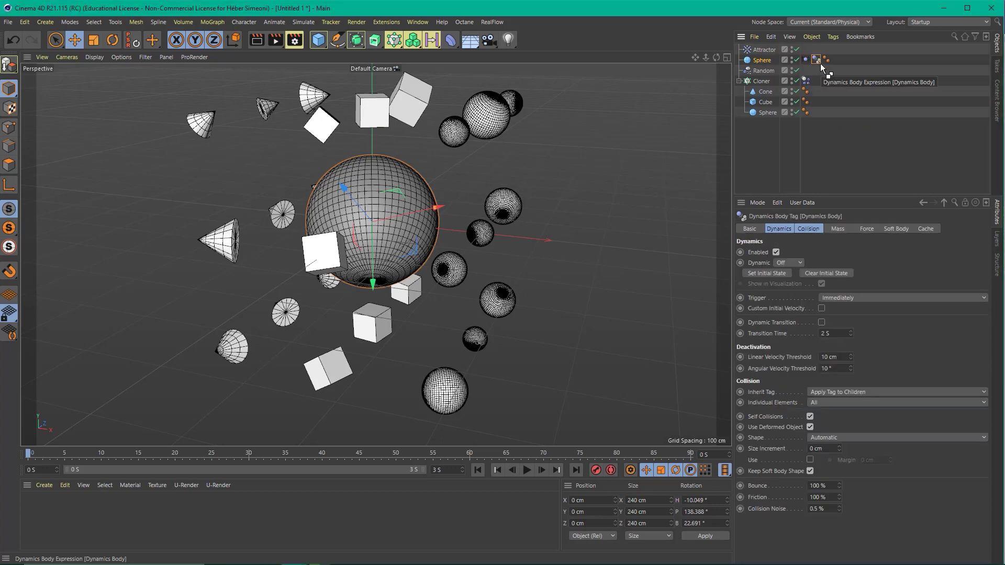
{"action": "left_click_drag", "start_coordinate": [822, 67], "coordinate": [809, 81]}
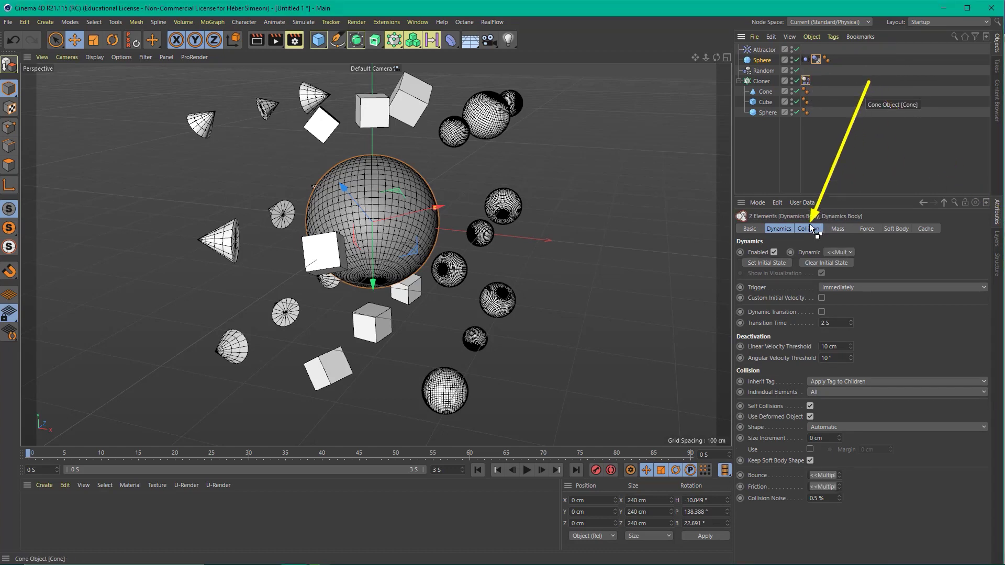
{"action": "left_click", "coordinate": [810, 229]}
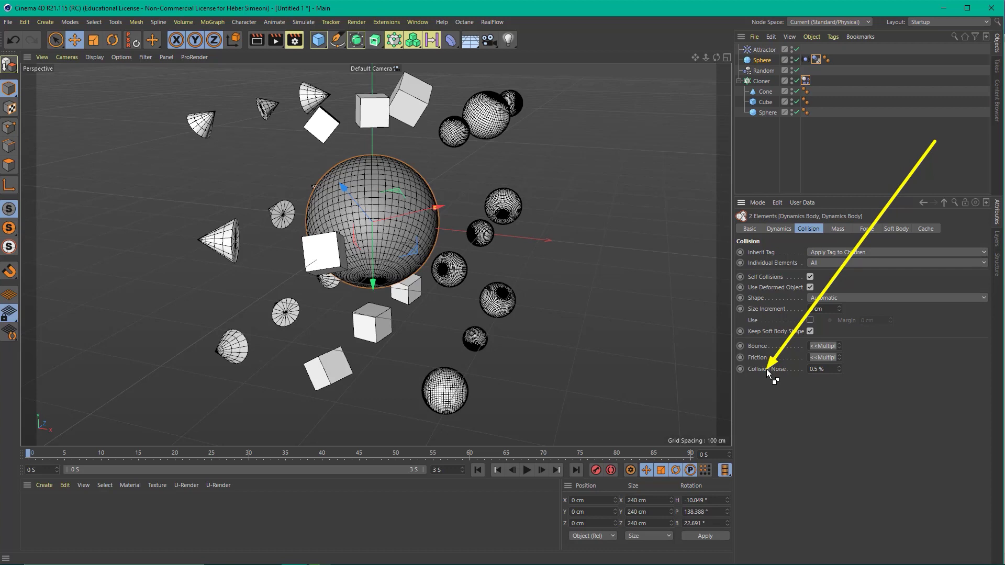
{"action": "left_click", "coordinate": [815, 346]}
{"action": "type", "text": "100"}
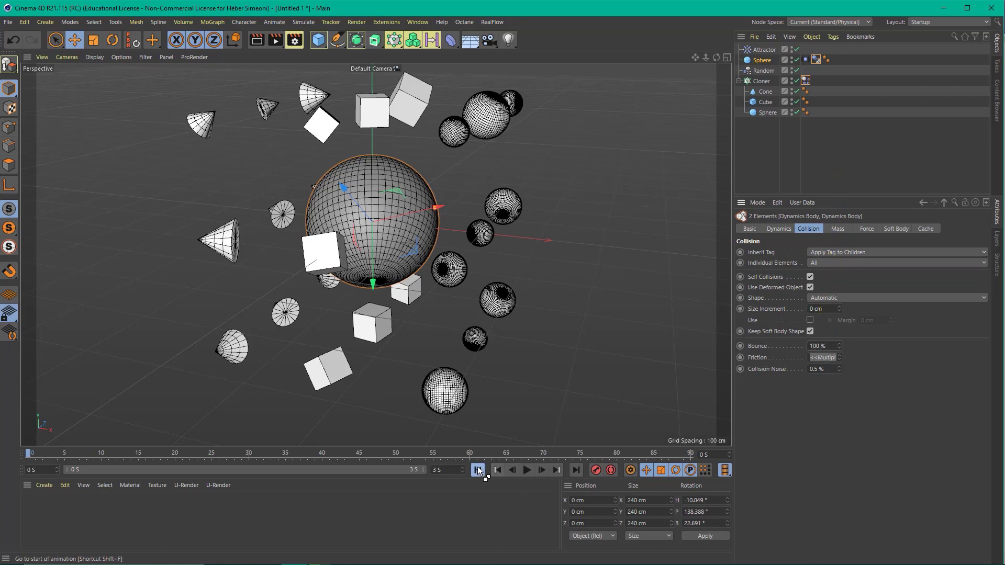
Step: Play the simulation to test the zero bounce, then rewind to the start
{"action": "left_click", "coordinate": [527, 469]}
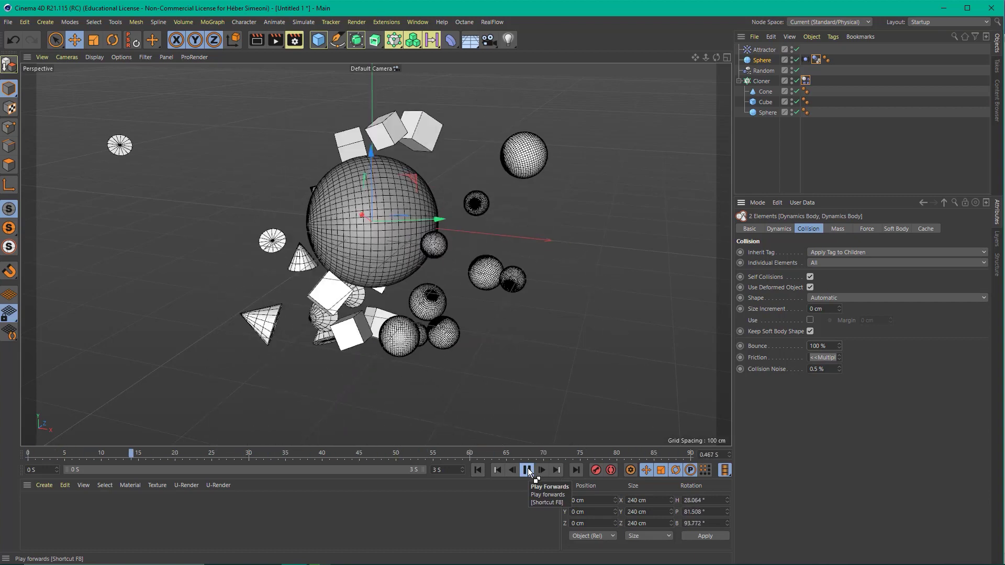
{"action": "left_click", "coordinate": [527, 469]}
{"action": "left_click", "coordinate": [480, 469]}
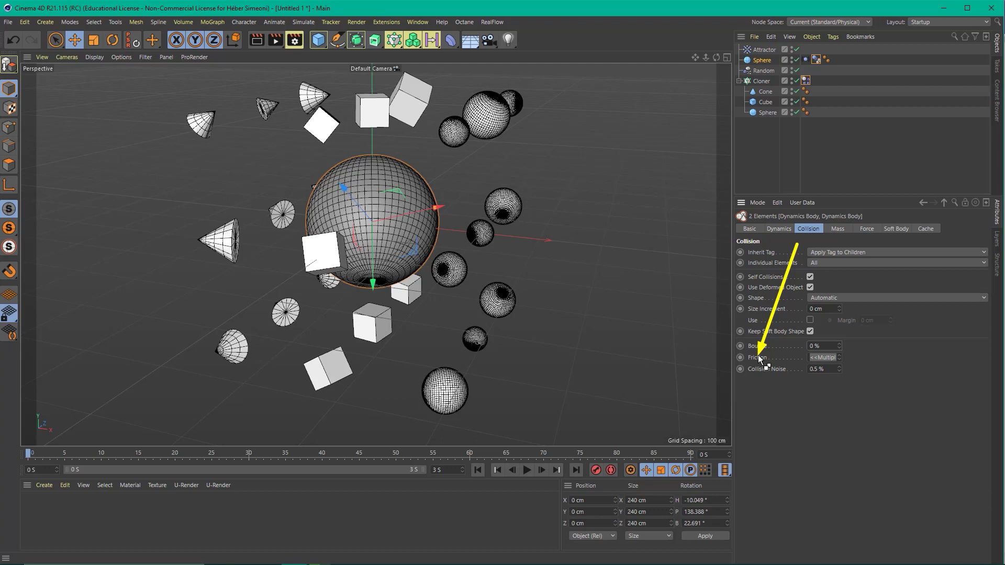
Step: Play the simulation to check how tightly the clones cluster
{"action": "left_click", "coordinate": [828, 357]}
{"action": "type", "text": "0"}
{"action": "left_click", "coordinate": [527, 470]}
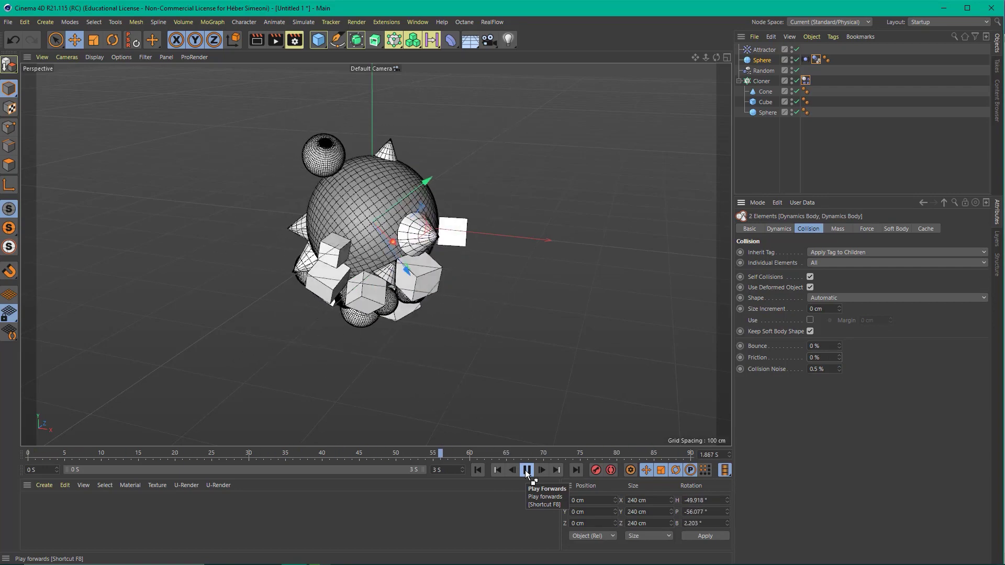
{"action": "left_click", "coordinate": [527, 471]}
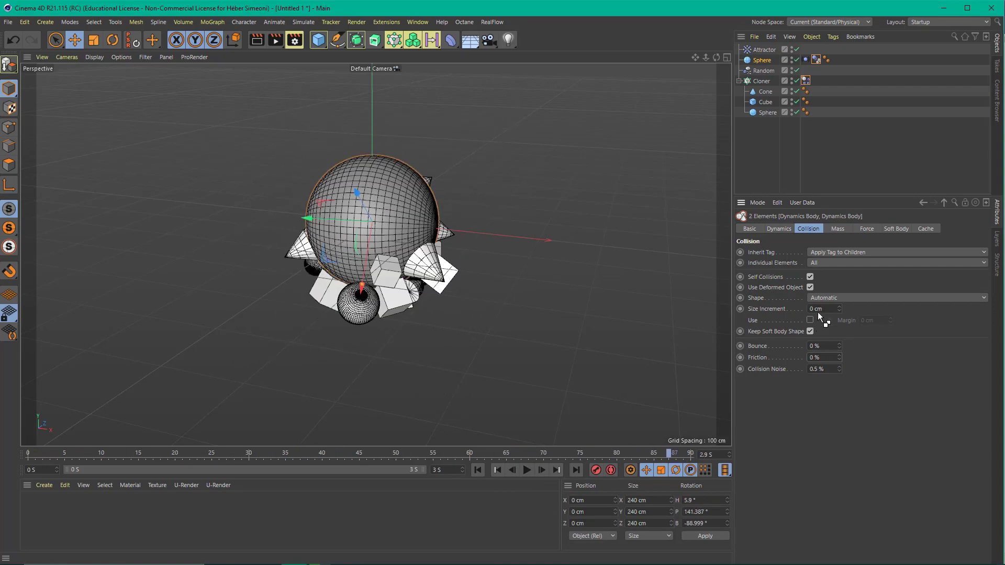
Step: Set the shared Friction to 70%, replay the simulation, and rewind to the start
{"action": "left_click", "coordinate": [824, 358]}
{"action": "type", "text": "70"}
{"action": "key", "text": "Return"}
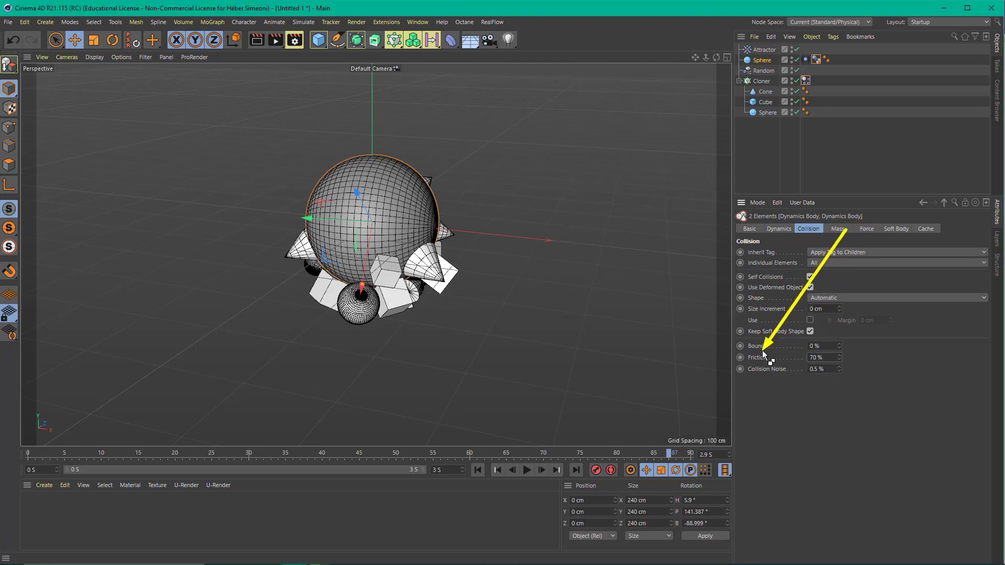
{"action": "left_click", "coordinate": [527, 470]}
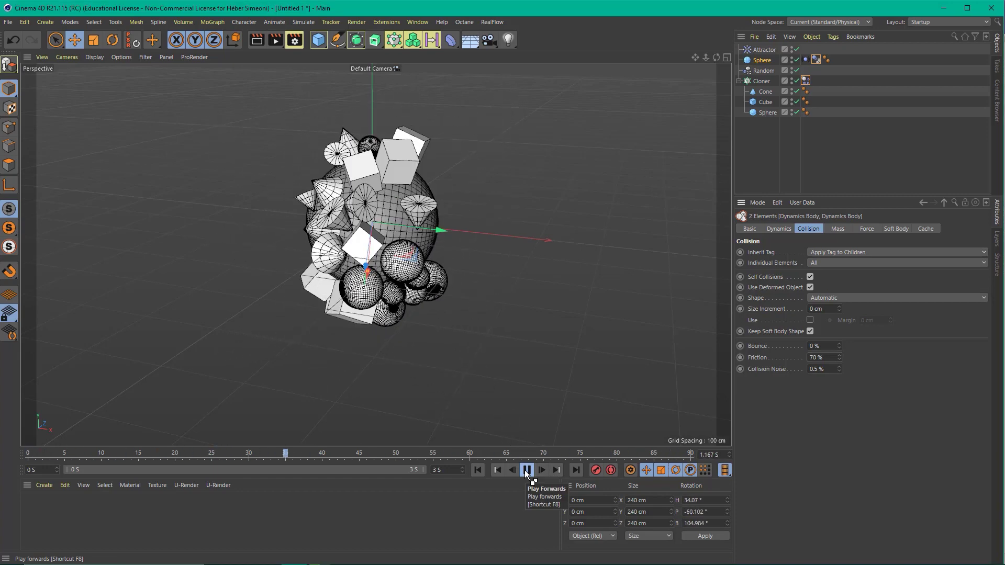
{"action": "left_click", "coordinate": [527, 471]}
{"action": "left_click", "coordinate": [478, 470]}
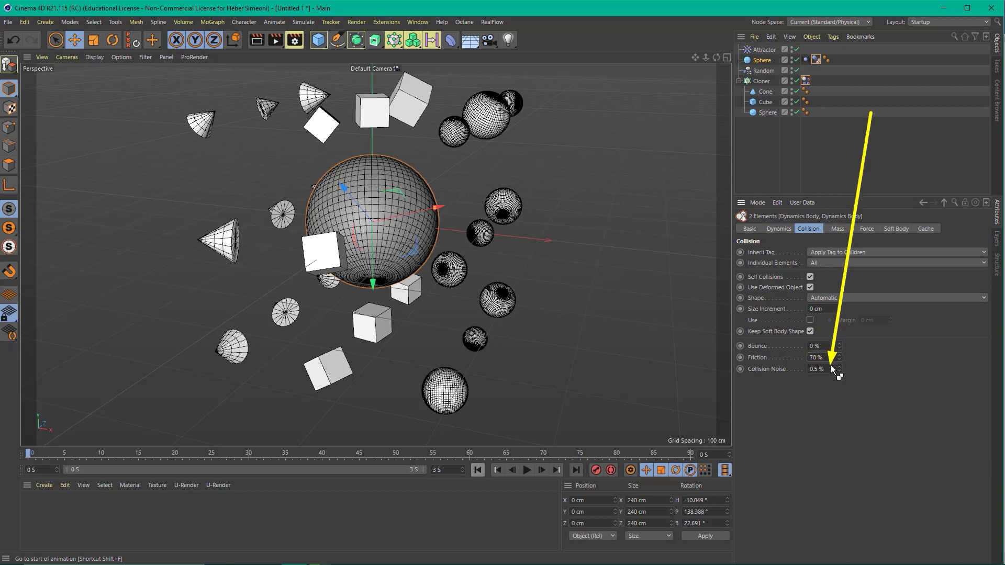
Step: Raise Collision Noise to 11.4%, play the simulation to test it, then rewind
{"action": "left_click", "coordinate": [830, 369]}
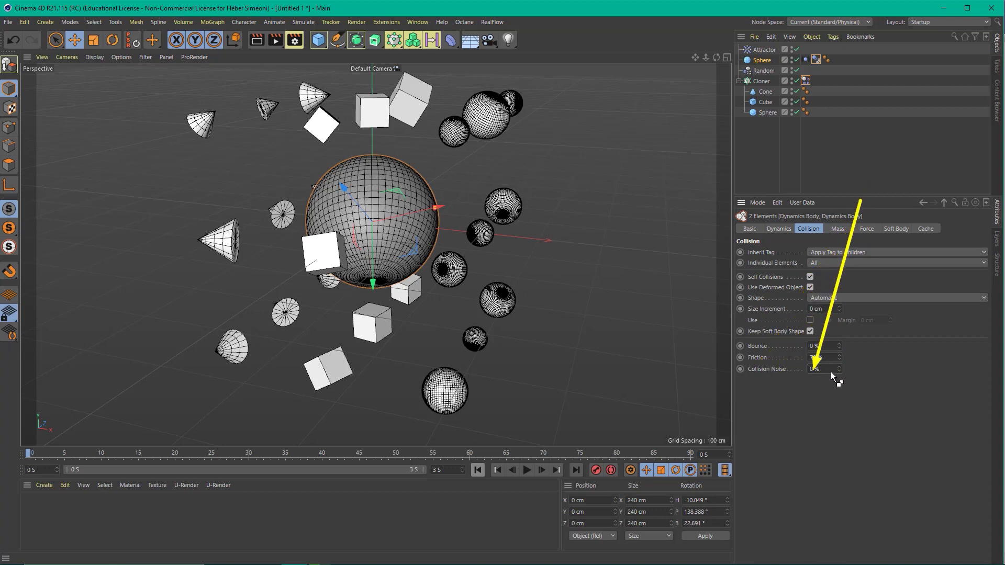
{"action": "left_click_drag", "start_coordinate": [839, 371], "coordinate": [840, 366]}
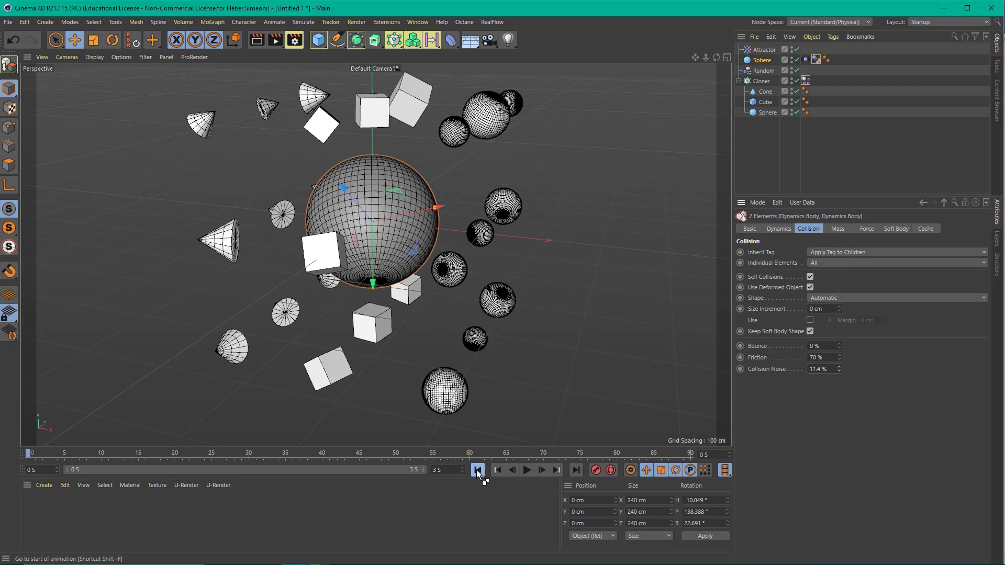
{"action": "left_click", "coordinate": [526, 471]}
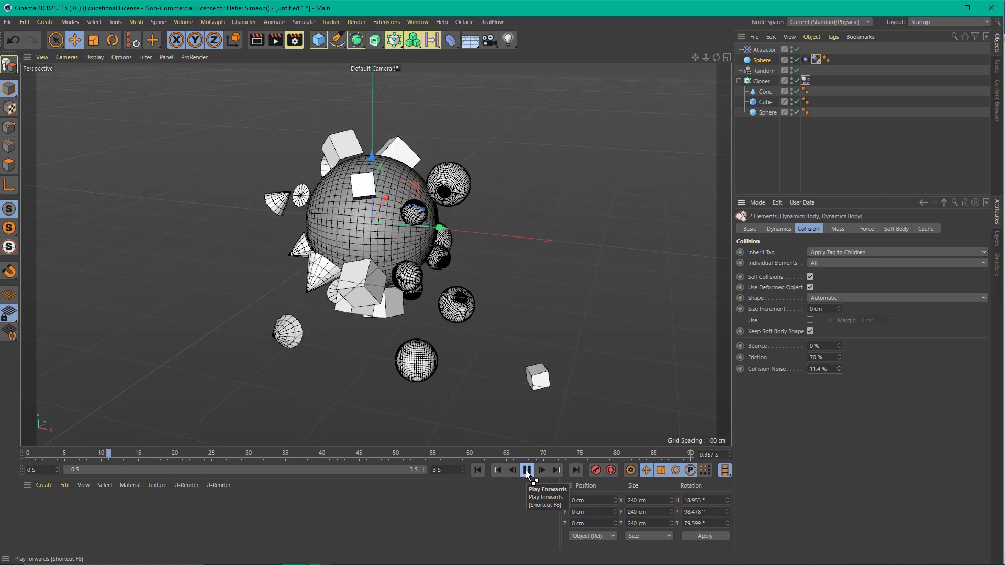
{"action": "left_click", "coordinate": [526, 470]}
{"action": "left_click", "coordinate": [478, 470]}
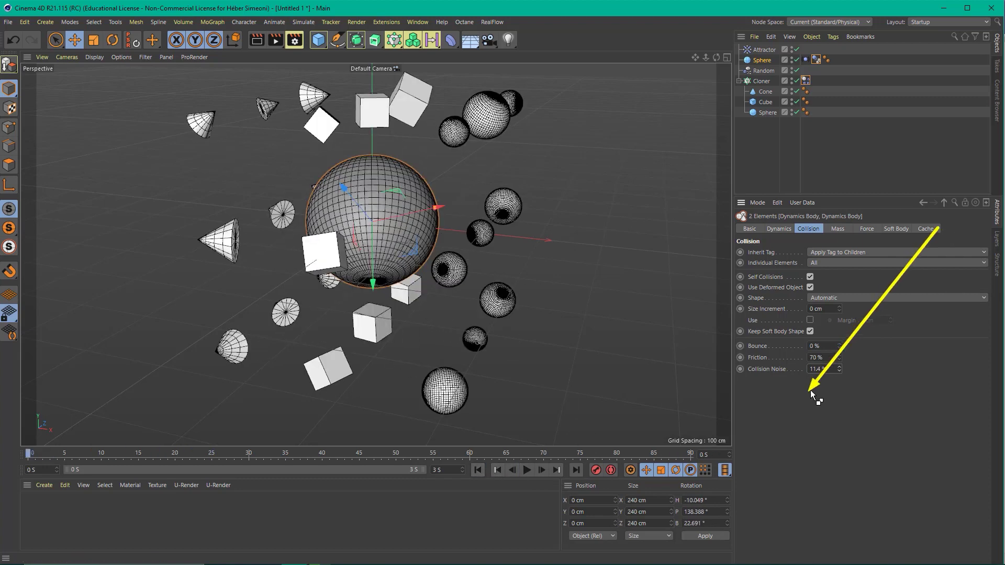
Step: Set Collision Noise on both dynamics tags back to 0%
{"action": "left_click", "coordinate": [823, 369]}
{"action": "type", "text": "0"}
{"action": "key", "text": "Return"}
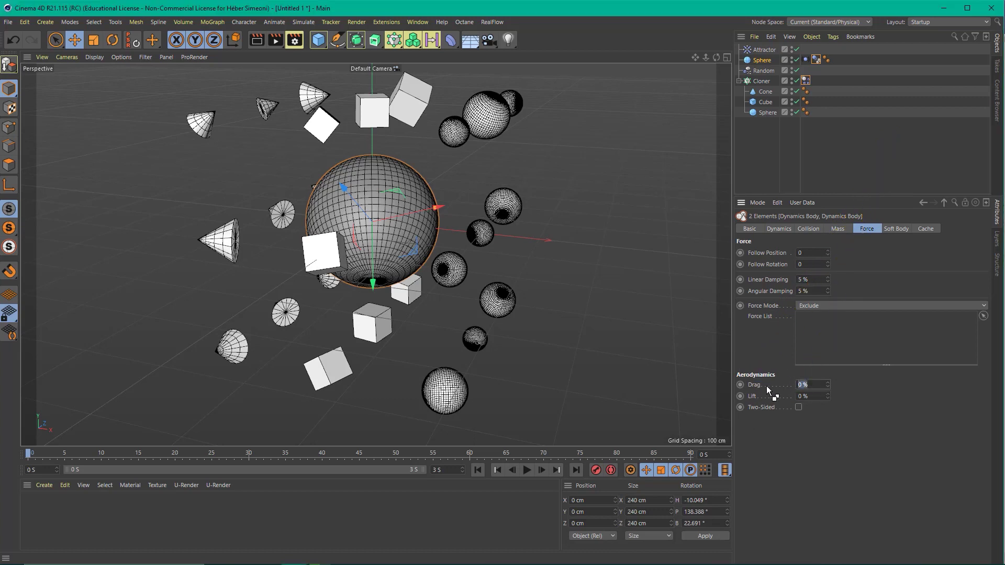
Step: Set aerodynamic Drag to 30%, test-play and try 100%, then restore 30% and deselect all
{"action": "type", "text": "30"}
{"action": "key", "text": "Return"}
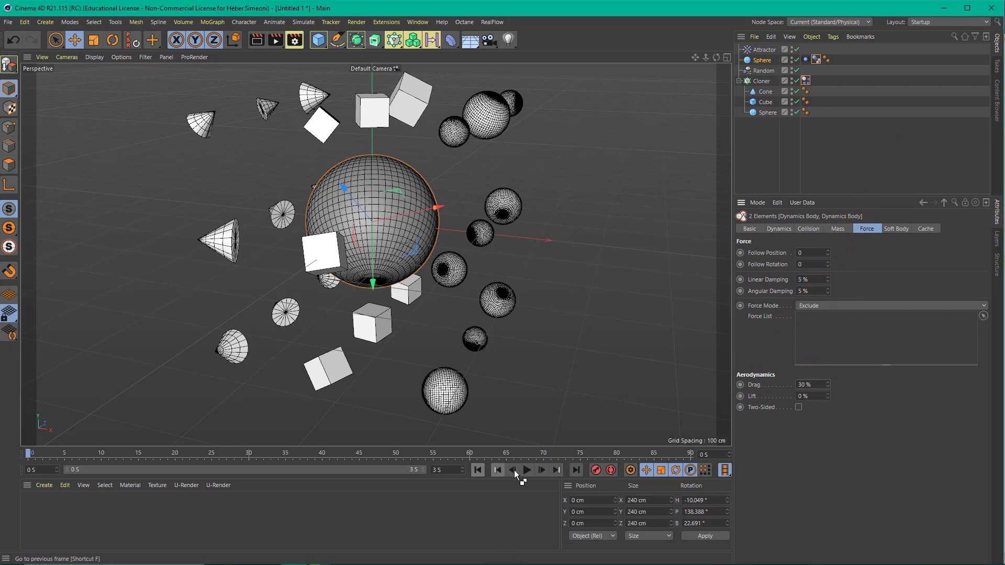
{"action": "left_click", "coordinate": [528, 470]}
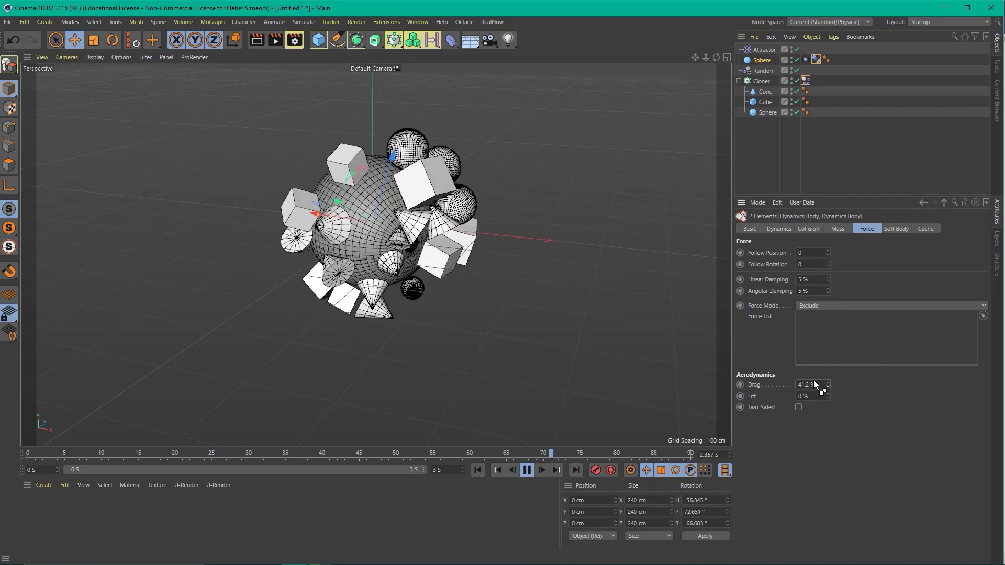
{"action": "type", "text": "1"}
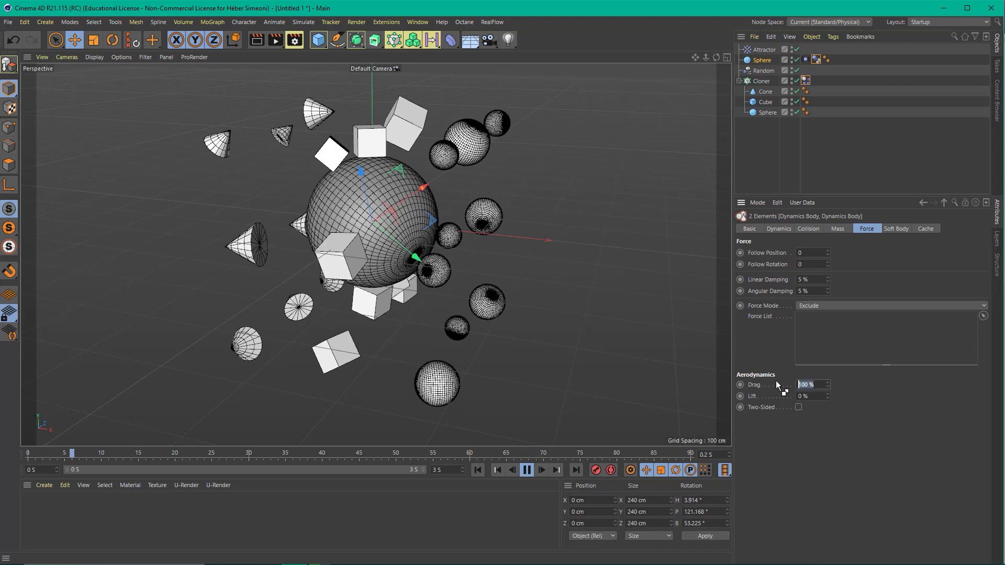
{"action": "type", "text": "30"}
{"action": "key", "text": "Return"}
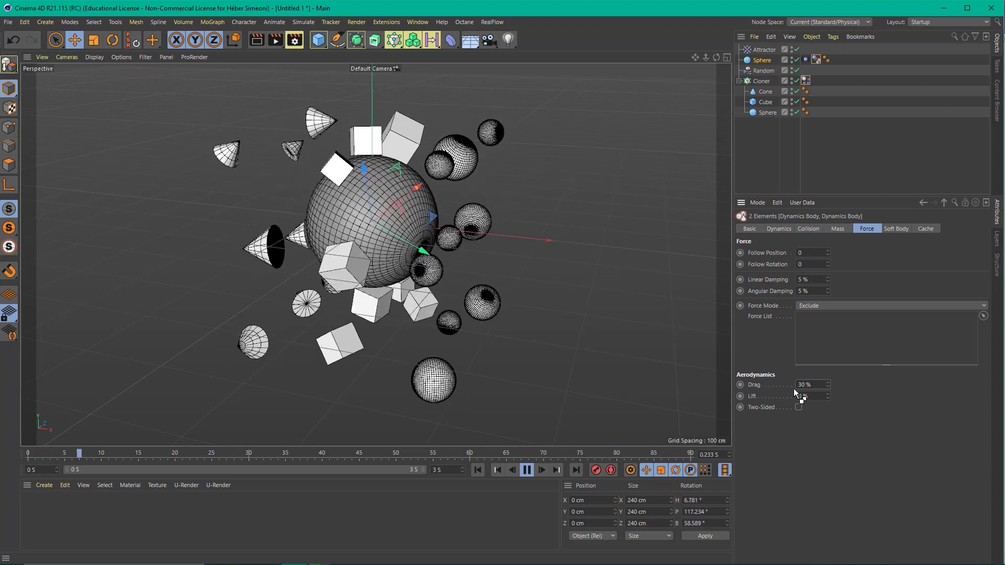
{"action": "left_click", "coordinate": [540, 224]}
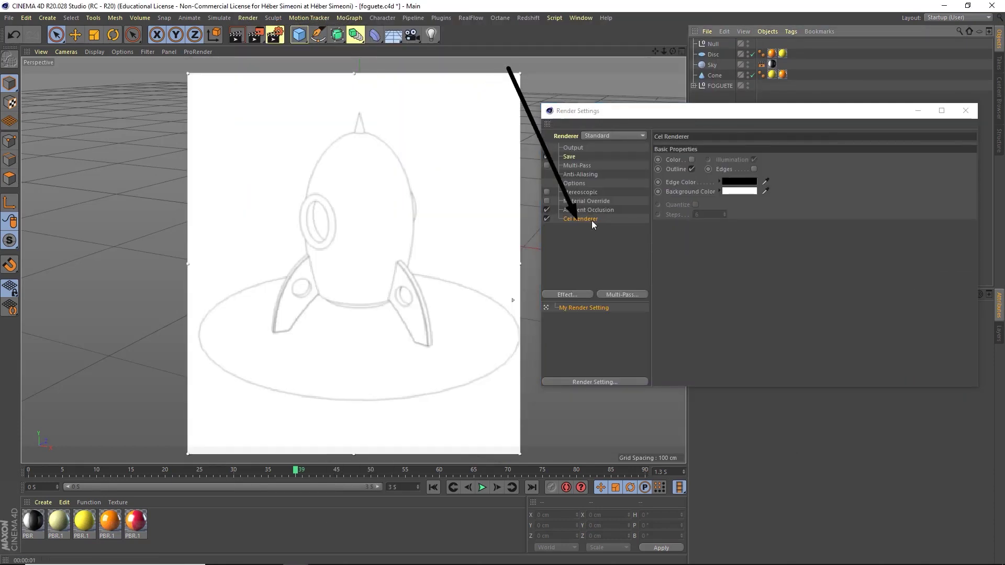
Step: Enable Edges in the Cel Renderer settings for wireframe outlines on the rocket
{"action": "left_click", "coordinate": [754, 169]}
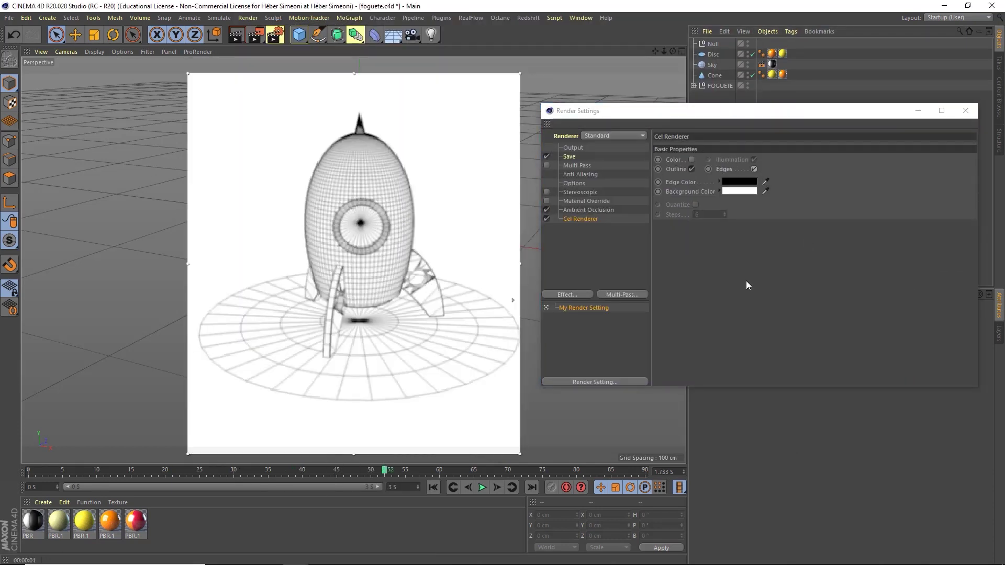